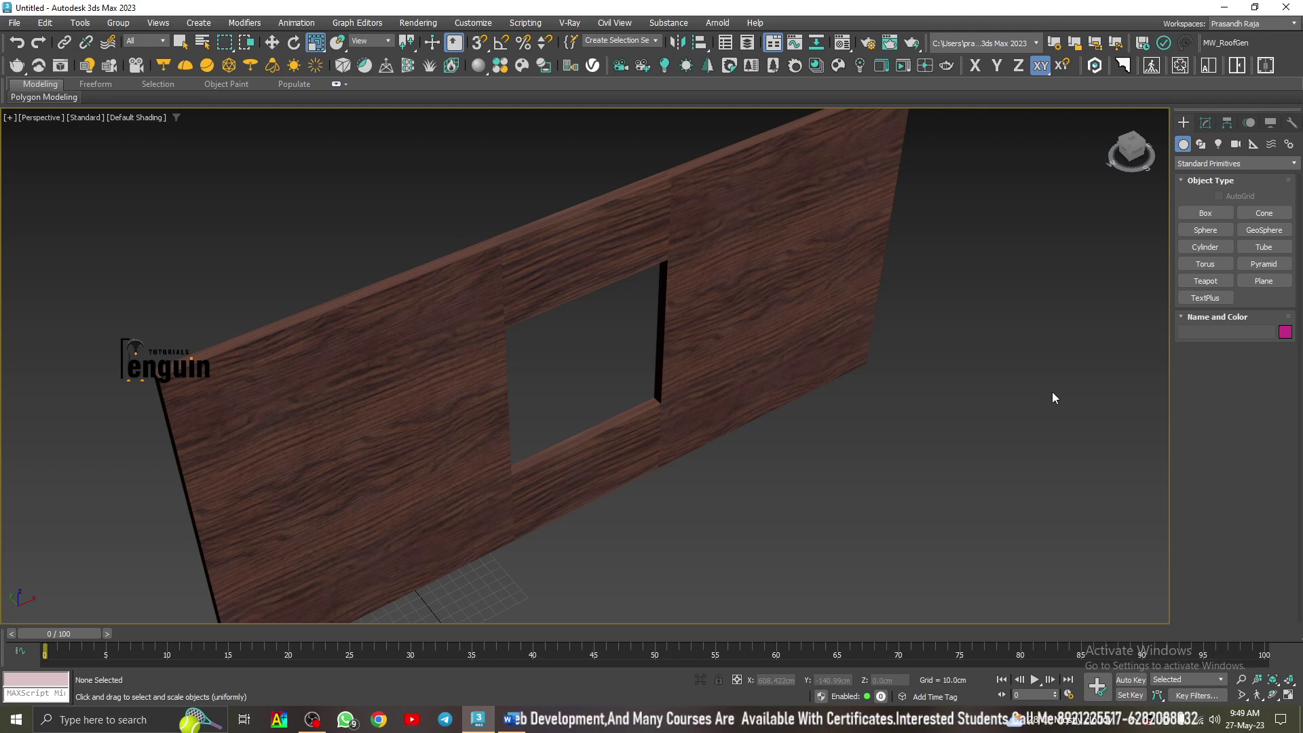
Create an Awning window snapped to the wall opening's endpoints, 150 cm wide, 10 cm deep and 150 cm high
{"action": "left_click", "coordinate": [1202, 163]}
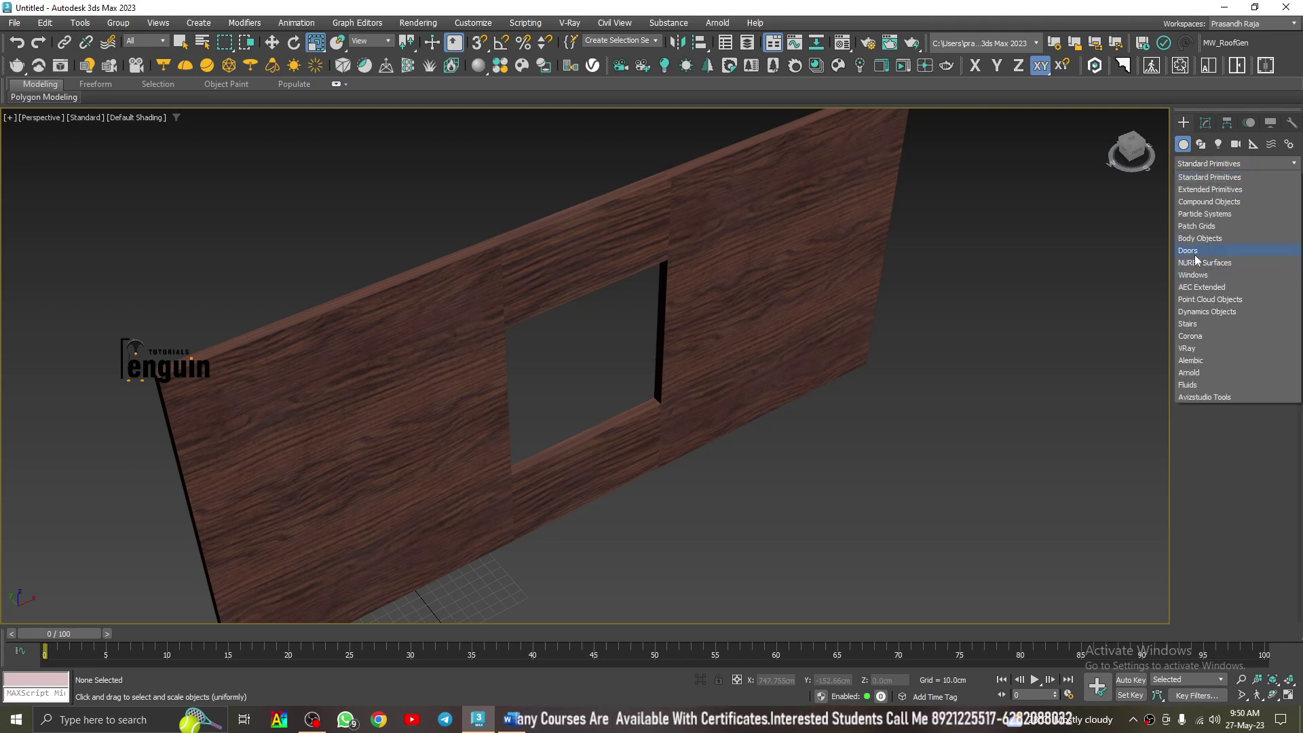
{"action": "left_click", "coordinate": [1199, 275]}
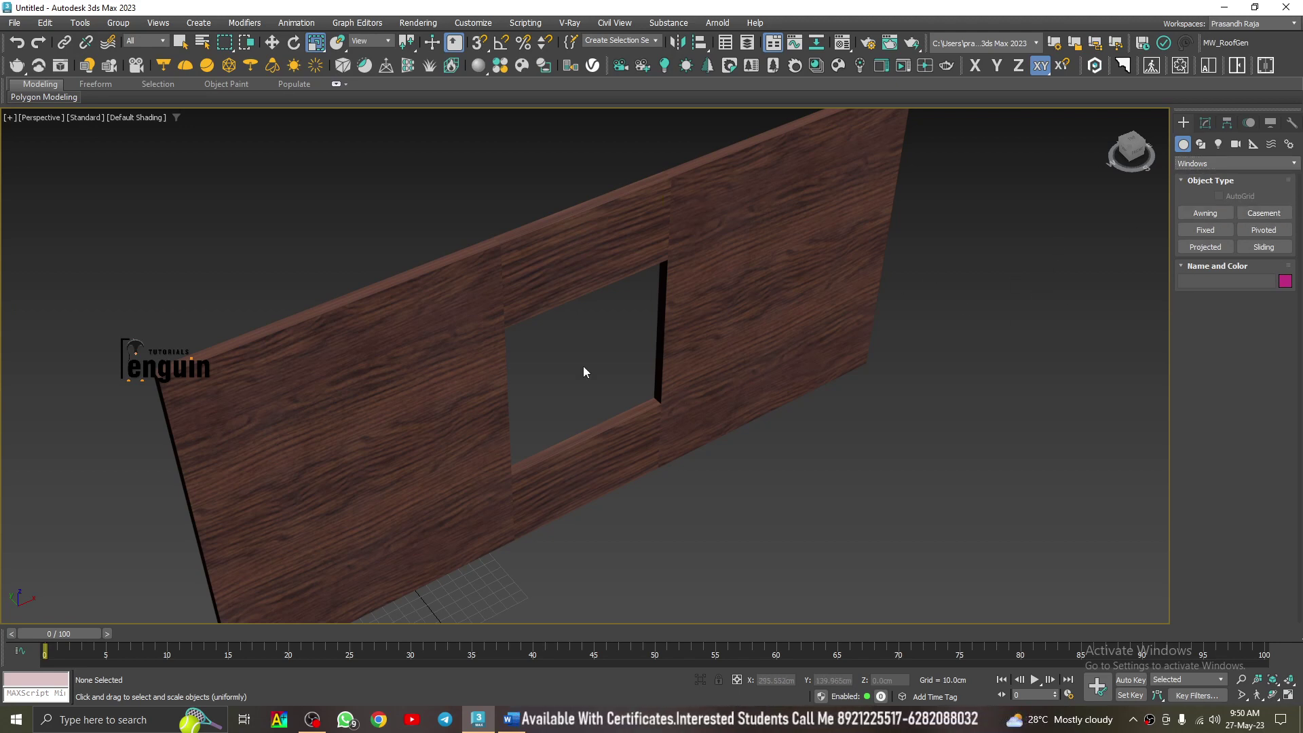
{"action": "middle_click_drag", "start_coordinate": [634, 382], "coordinate": [604, 380], "text": "alt"}
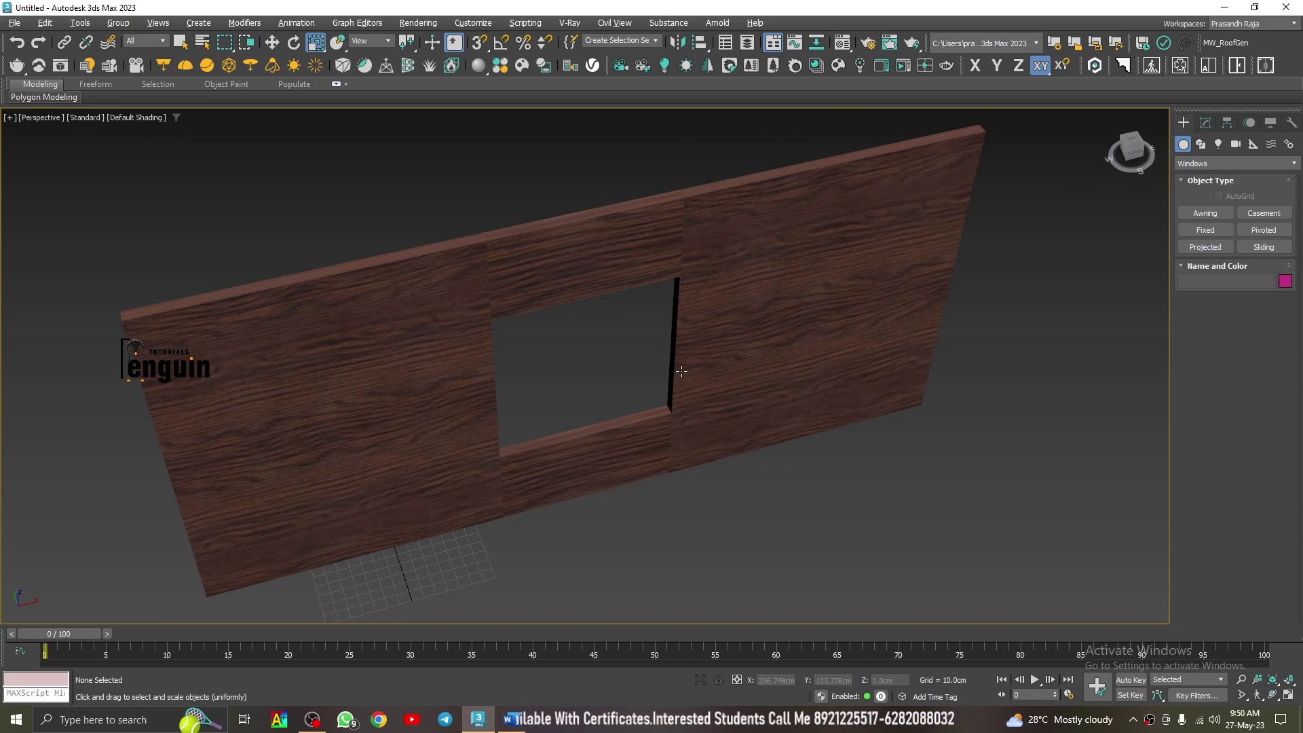
{"action": "left_click", "coordinate": [1204, 213]}
{"action": "key", "text": "s"}
{"action": "scroll", "coordinate": [526, 464], "scroll_direction": "up", "scroll_amount": 8}
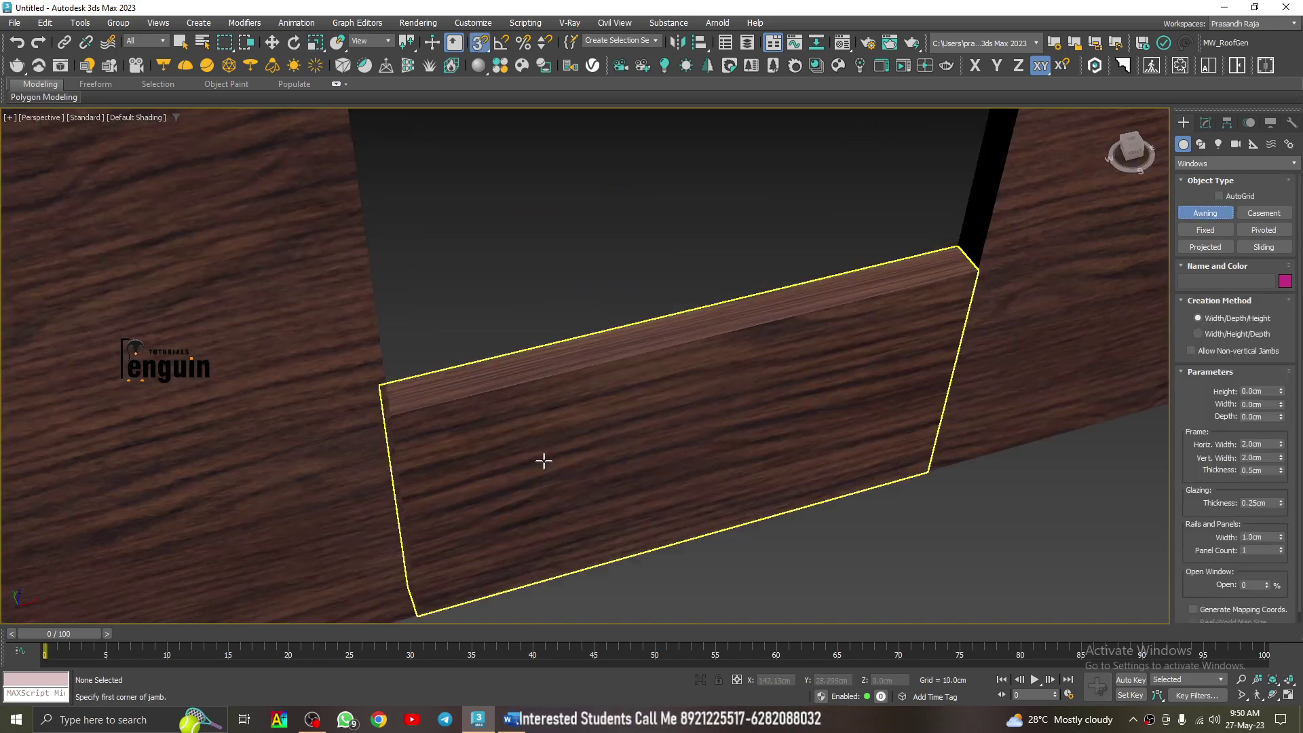
{"action": "scroll", "coordinate": [443, 345], "scroll_direction": "down", "scroll_amount": 6}
{"action": "middle_click_drag", "start_coordinate": [443, 345], "coordinate": [498, 355], "text": "alt"}
{"action": "scroll", "coordinate": [511, 343], "scroll_direction": "up", "scroll_amount": 3}
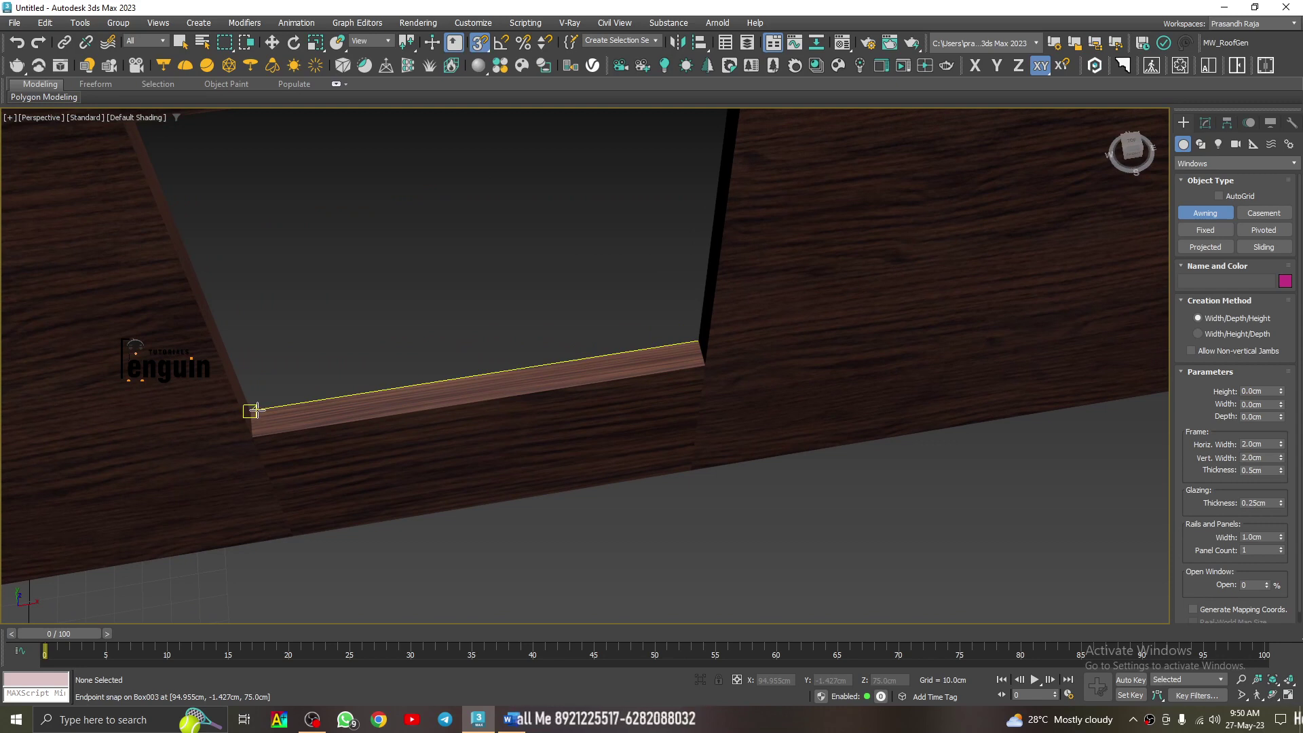
{"action": "left_click_drag", "start_coordinate": [250, 410], "coordinate": [695, 339]}
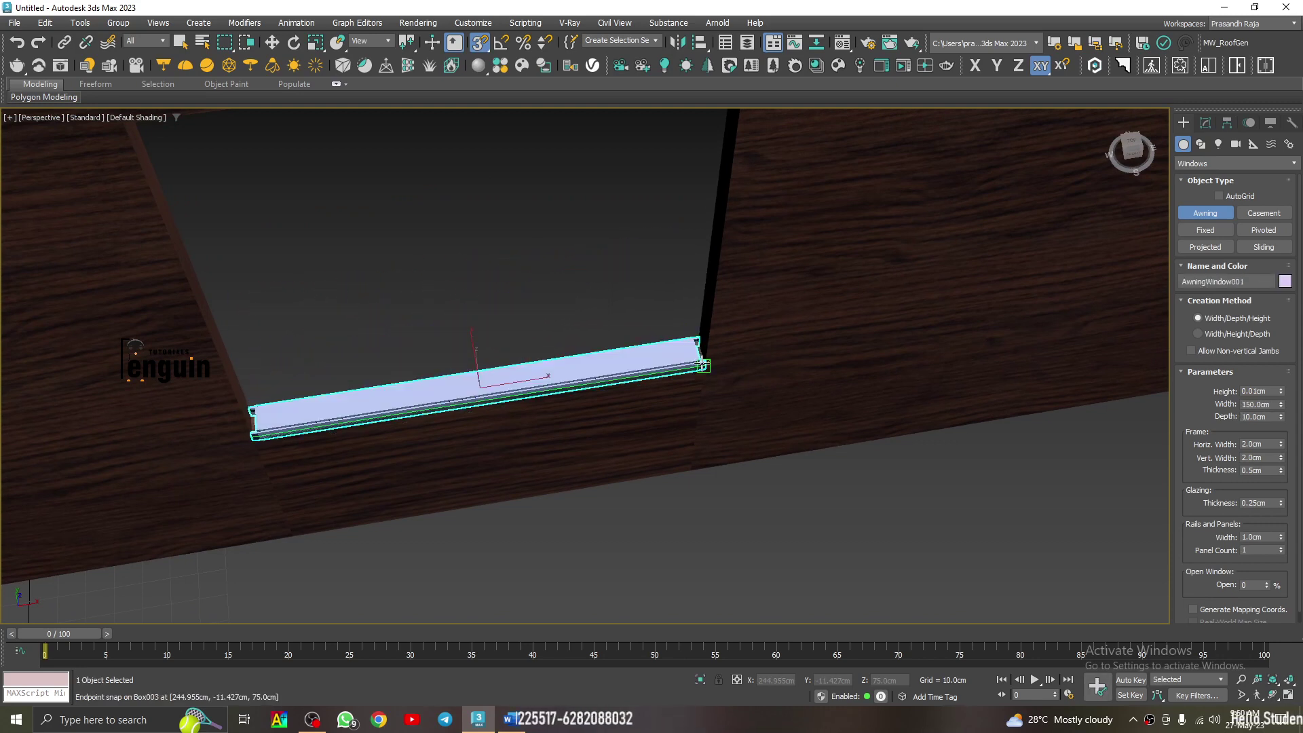
{"action": "scroll", "coordinate": [703, 365], "scroll_direction": "down", "scroll_amount": 5}
{"action": "left_click", "coordinate": [709, 292]}
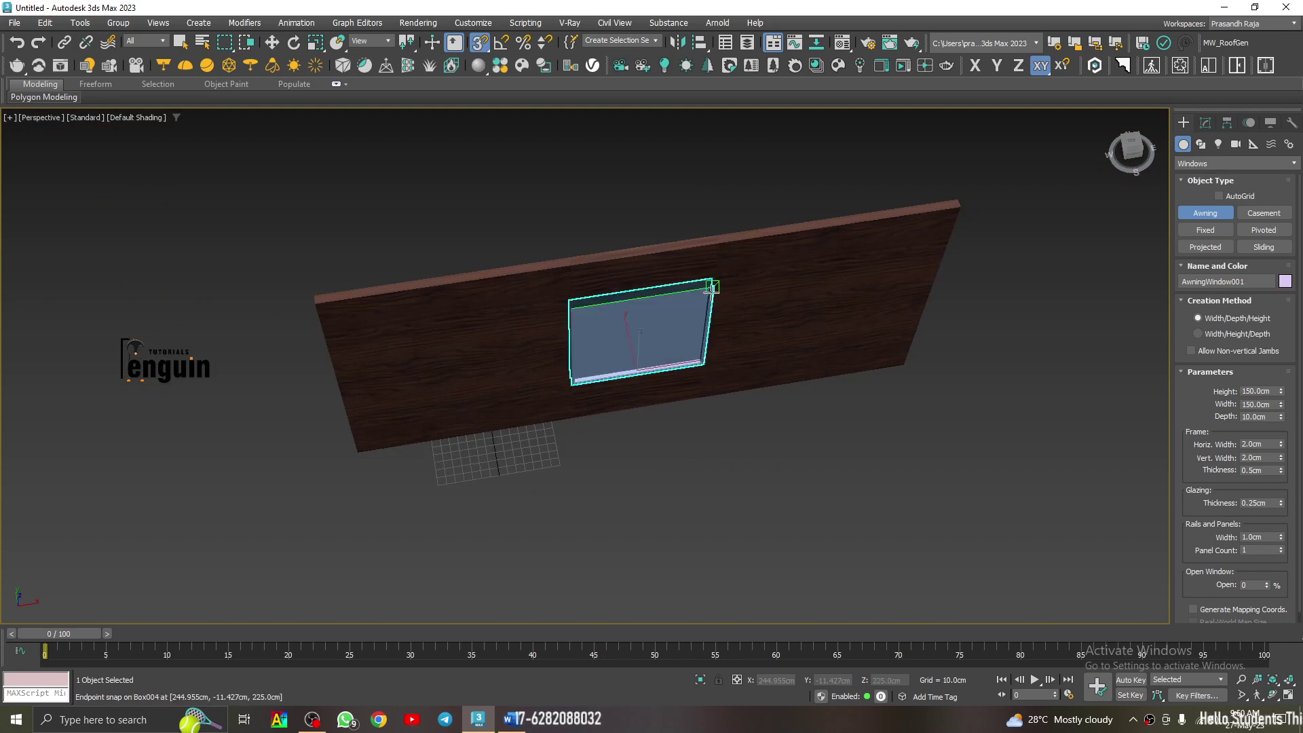
{"action": "middle_click_drag", "start_coordinate": [731, 307], "coordinate": [736, 262], "text": "alt"}
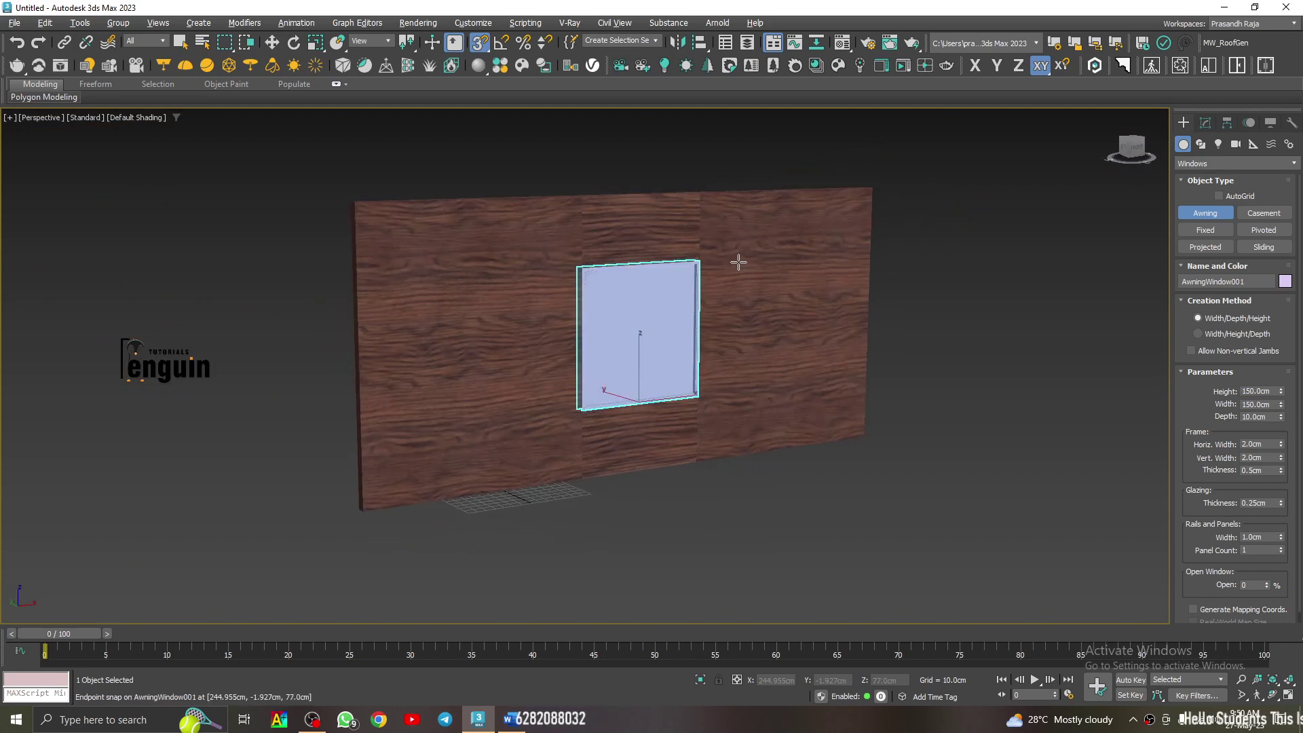
{"action": "right_click", "coordinate": [947, 234]}
{"action": "left_click", "coordinate": [943, 235]}
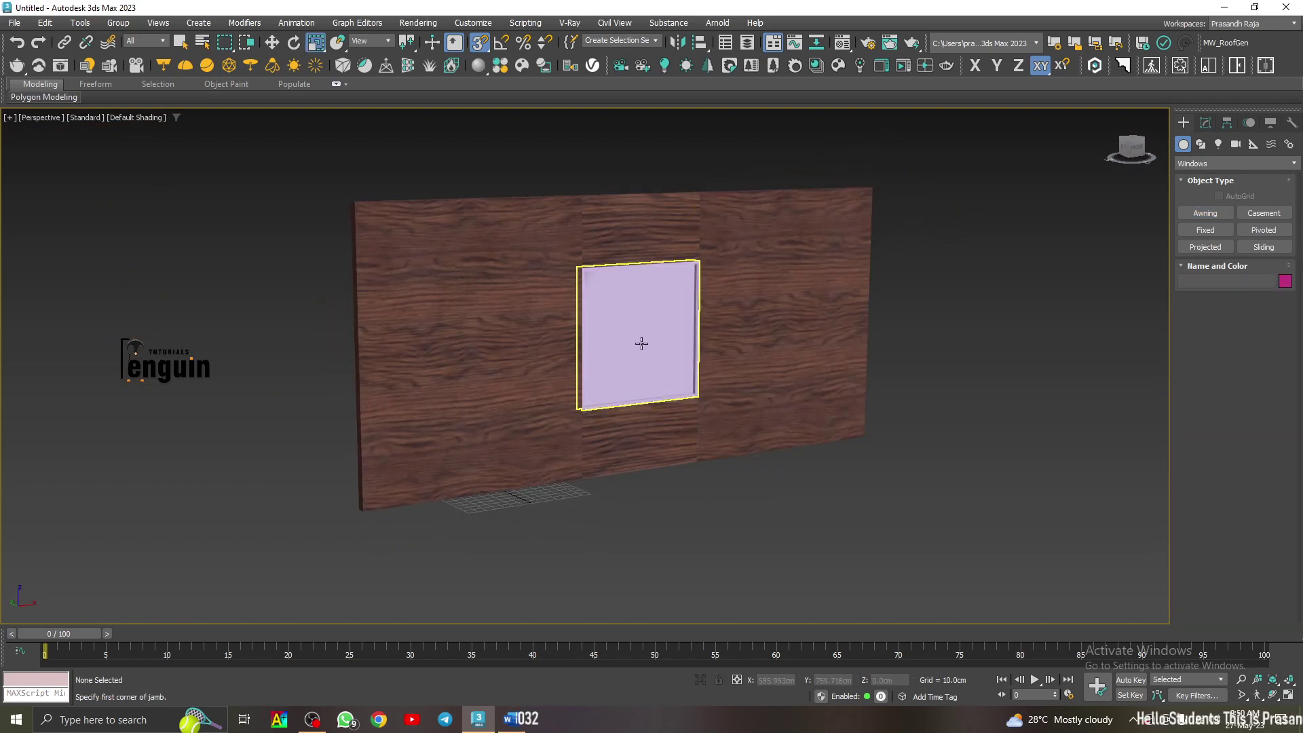
Select the awning window in the wall opening and show its editable parameters
{"action": "scroll", "coordinate": [641, 344], "scroll_direction": "up", "scroll_amount": 3}
{"action": "middle_click_drag", "start_coordinate": [641, 343], "coordinate": [704, 358], "text": "alt"}
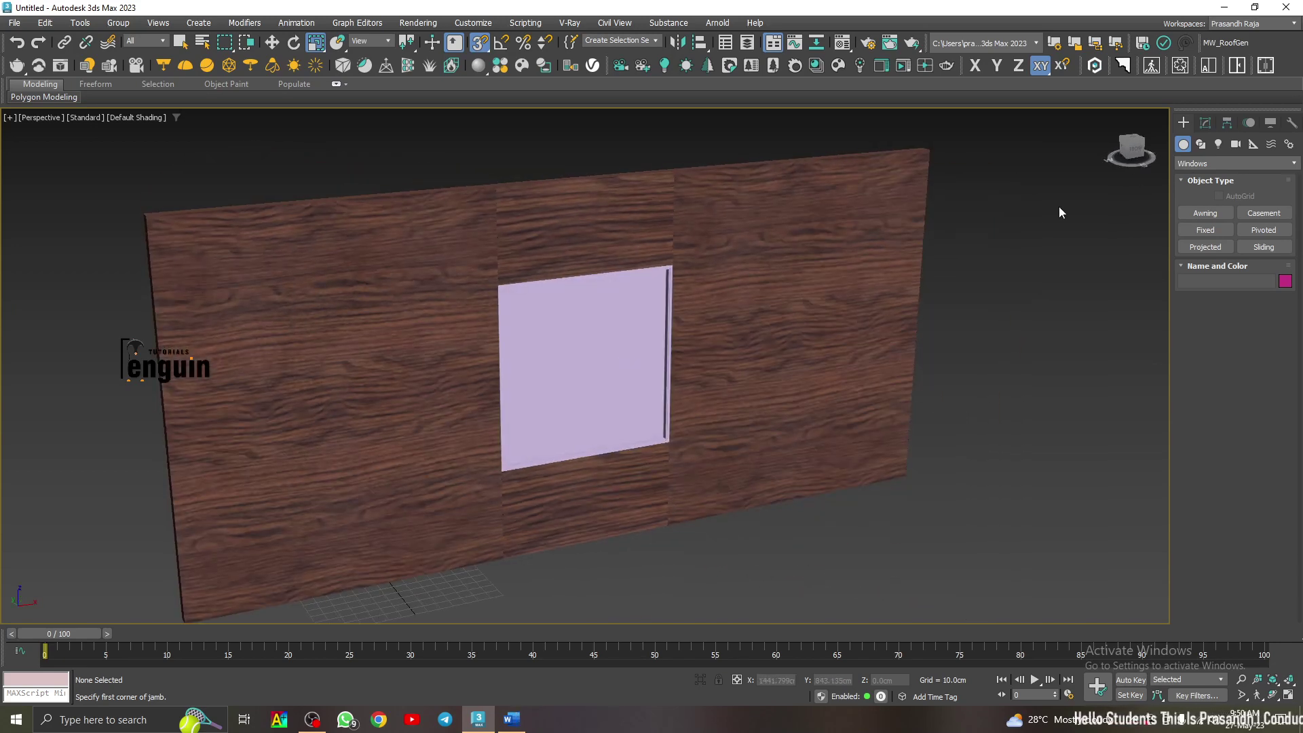
{"action": "left_click", "coordinate": [1206, 122]}
{"action": "left_click", "coordinate": [1184, 123]}
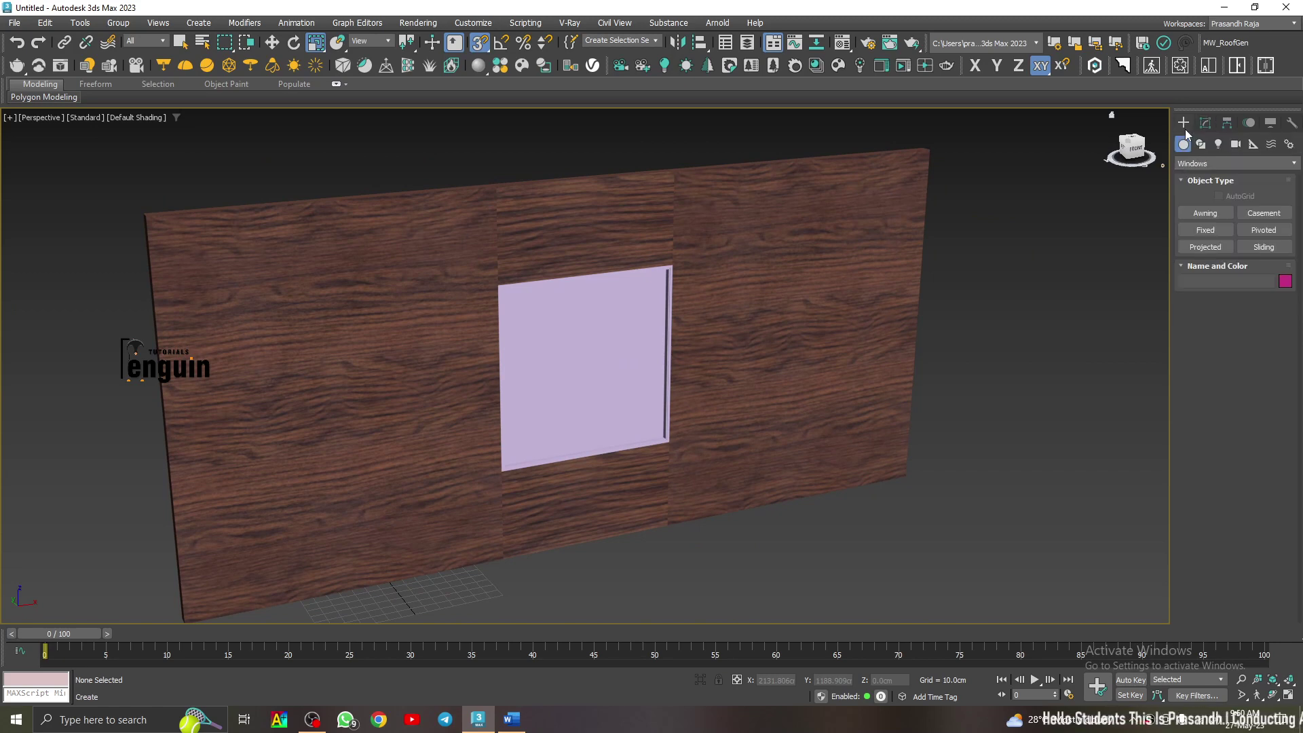
{"action": "left_click", "coordinate": [604, 359]}
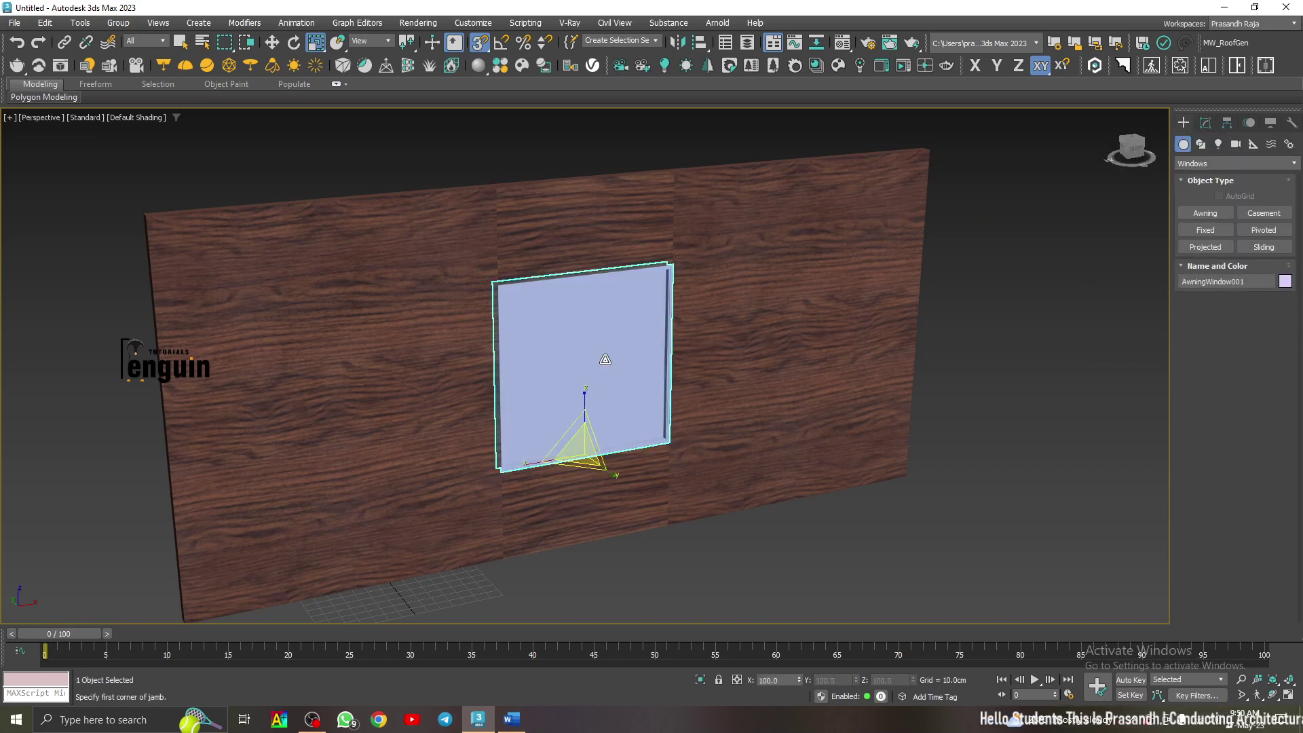
{"action": "right_click", "coordinate": [603, 360]}
{"action": "middle_click_drag", "start_coordinate": [603, 360], "coordinate": [596, 362], "text": "alt"}
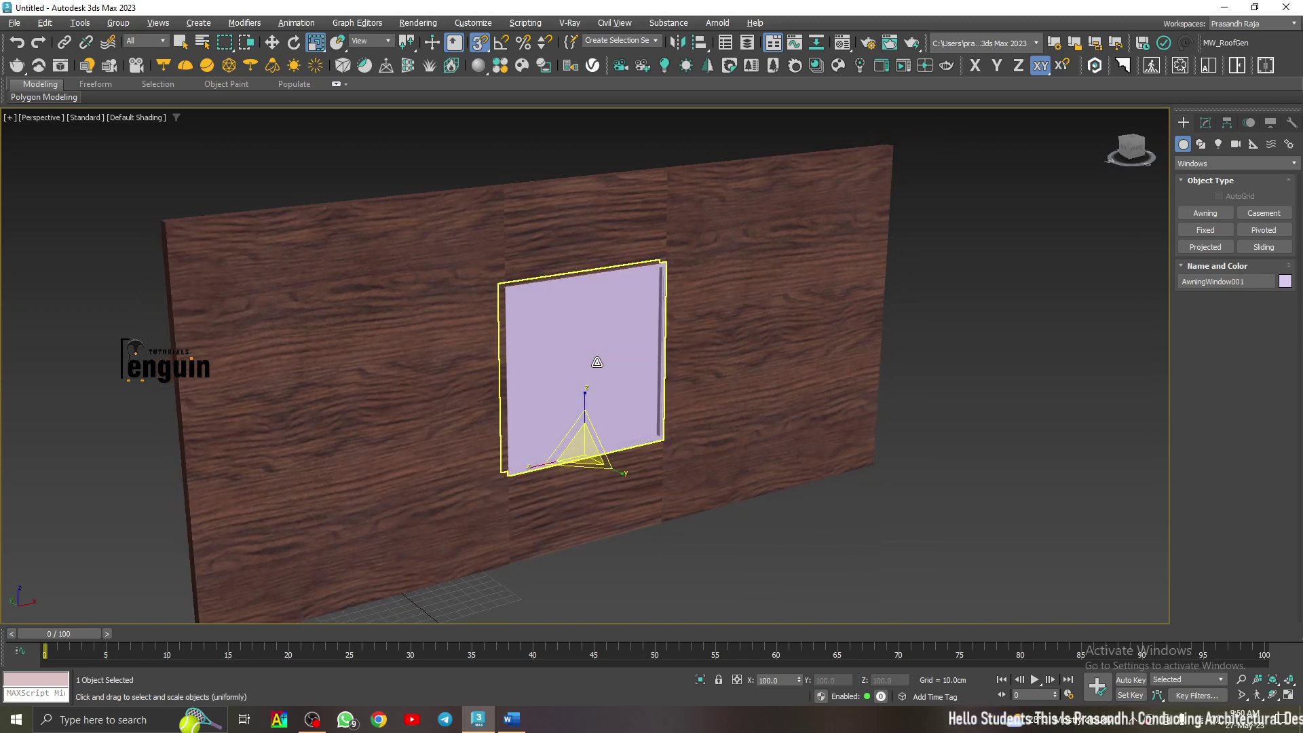
{"action": "left_click", "coordinate": [1206, 122]}
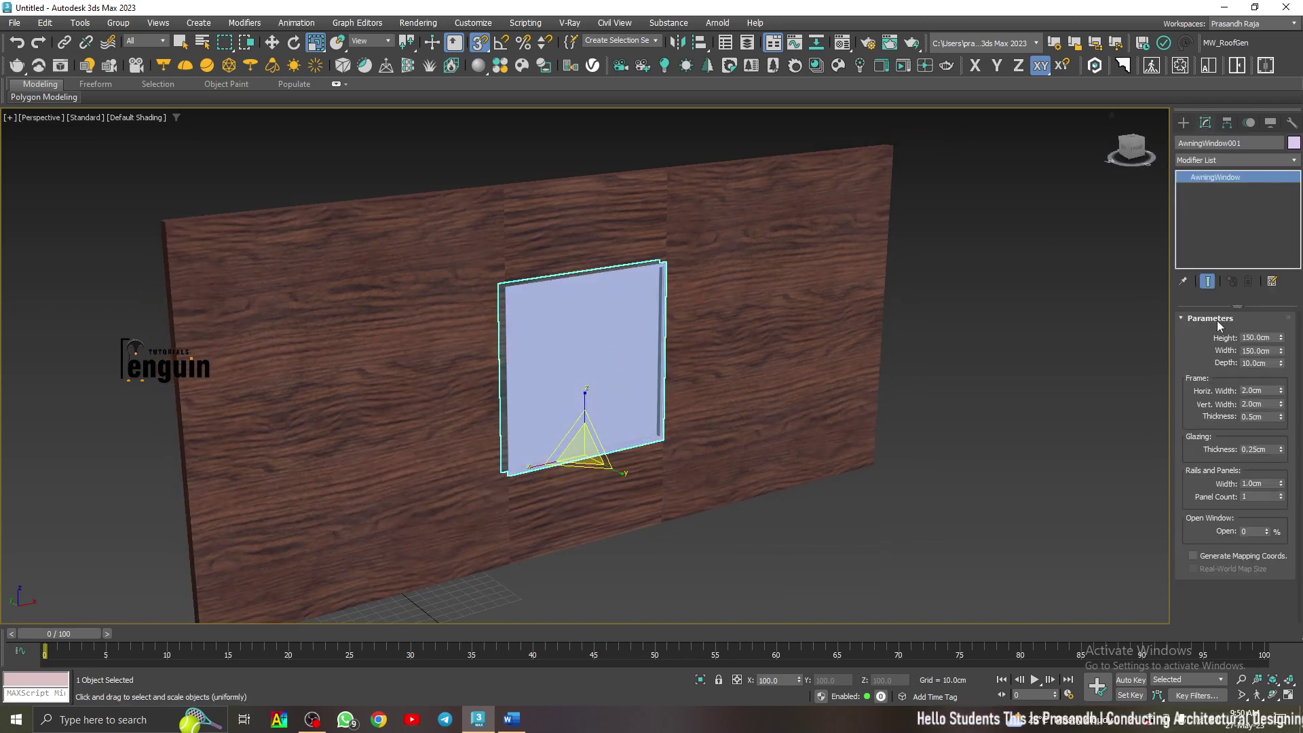
Examine the awning window's height, width, depth, frame and glazing parameters against its frame in the opening
{"action": "double_click", "coordinate": [1258, 338]}
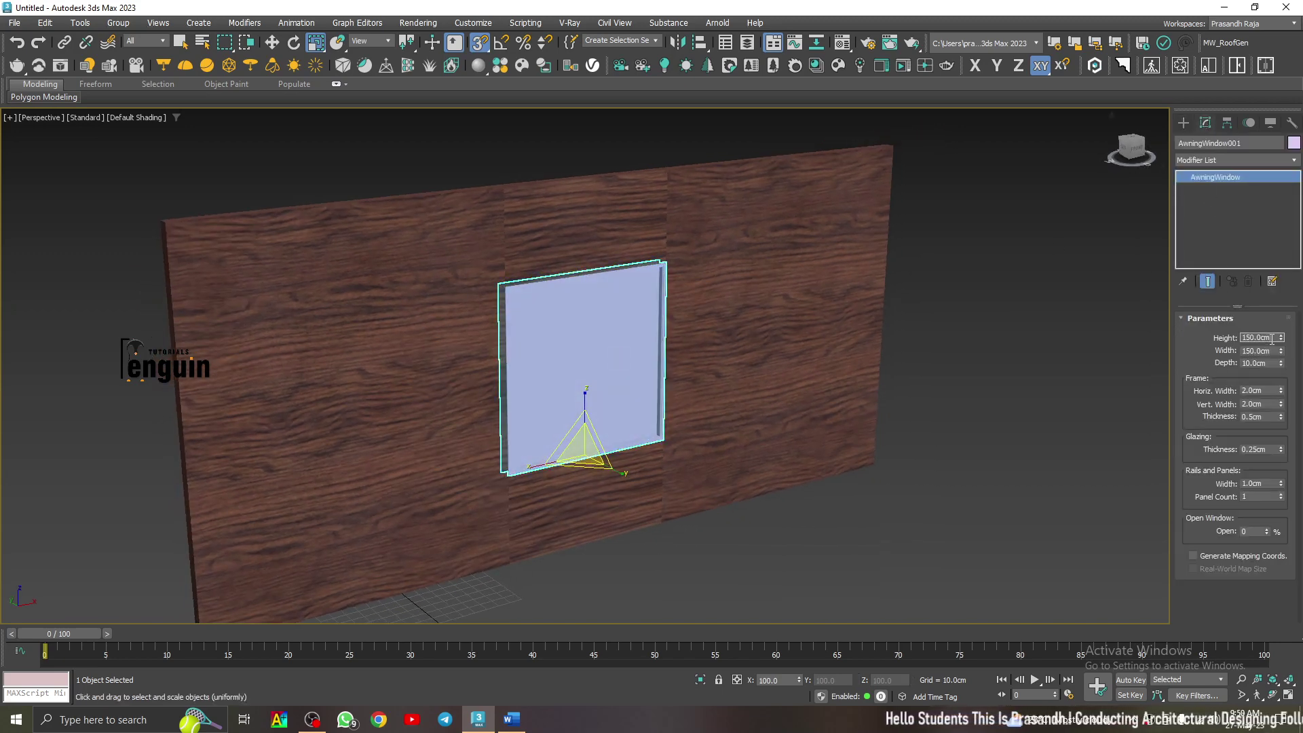
{"action": "double_click", "coordinate": [1269, 350]}
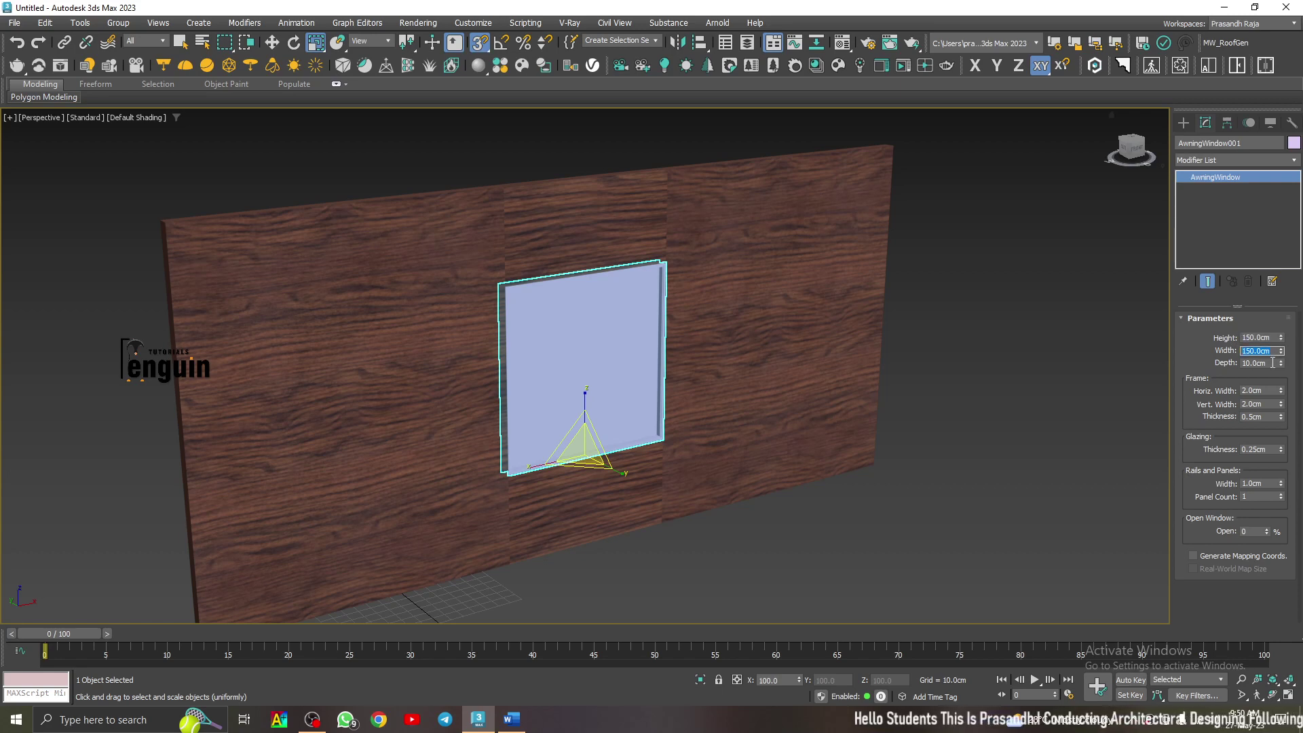
{"action": "key", "text": "Tab"}
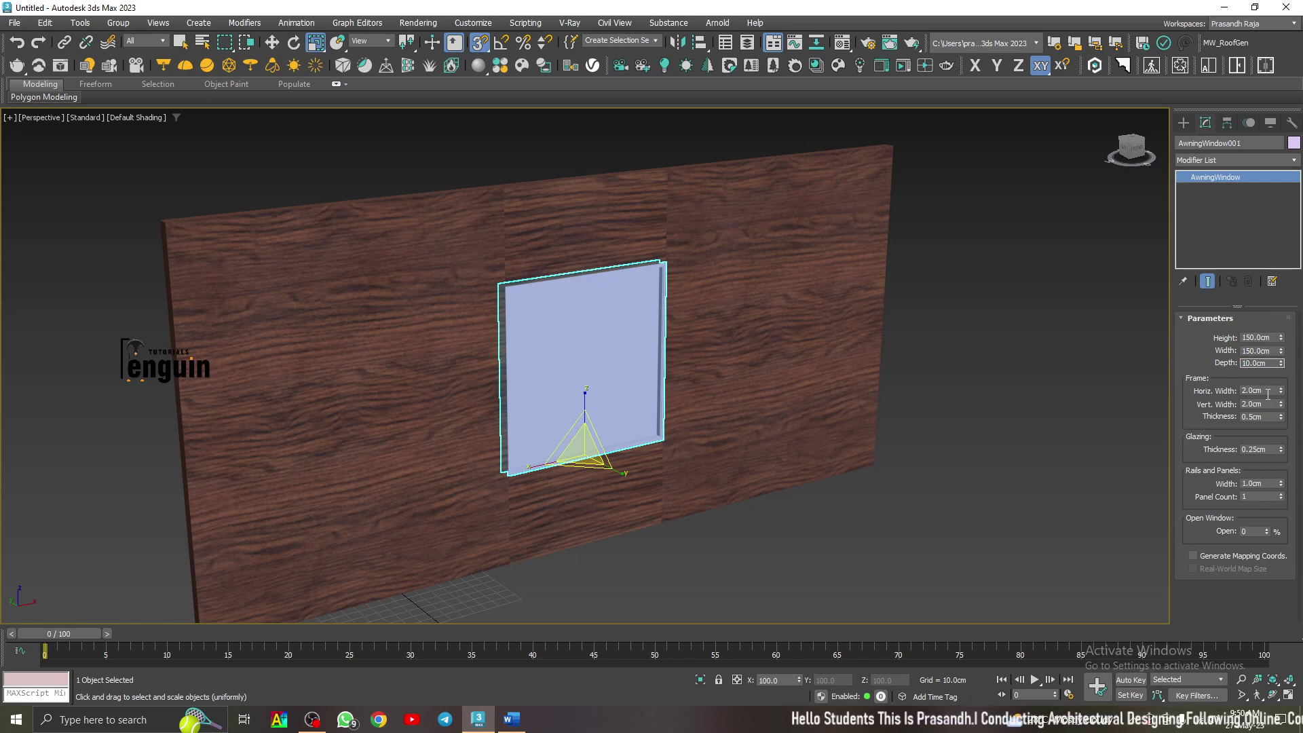
{"action": "double_click", "coordinate": [1263, 390]}
{"action": "double_click", "coordinate": [1265, 404]}
{"action": "double_click", "coordinate": [1266, 416]}
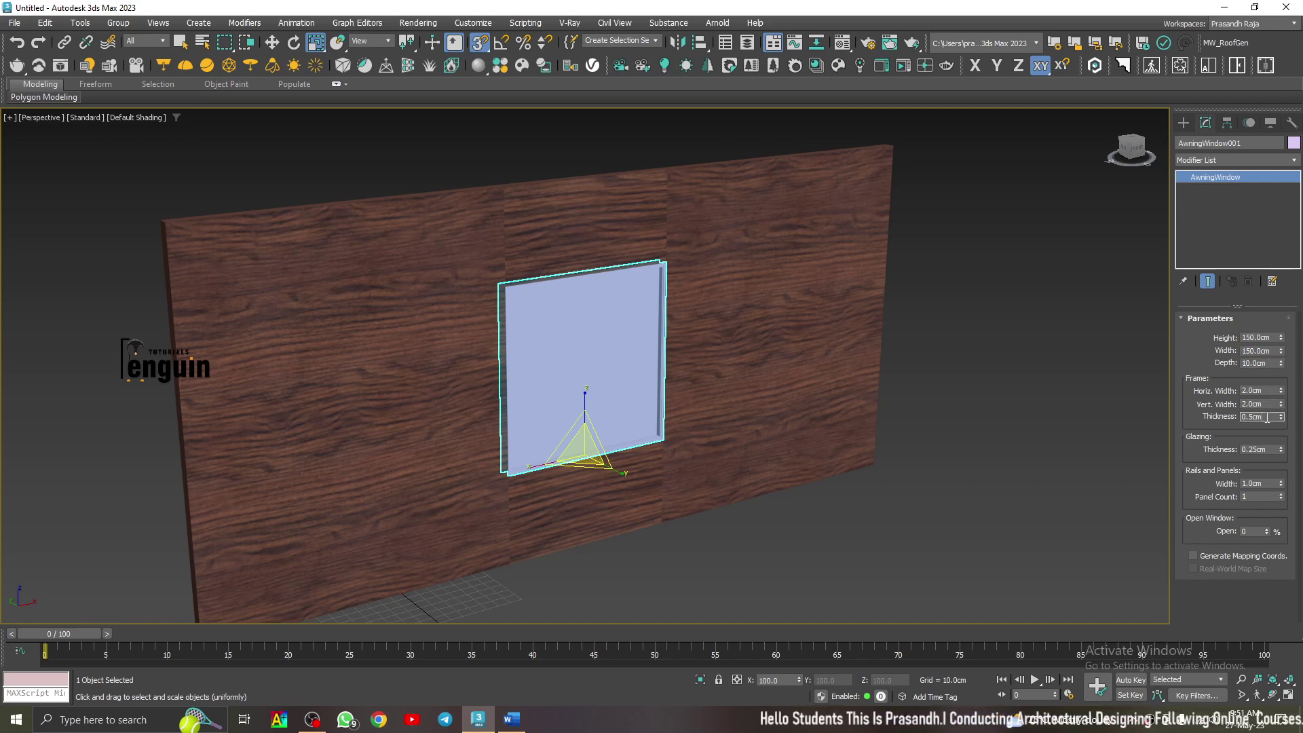
{"action": "scroll", "coordinate": [595, 275], "scroll_direction": "up", "scroll_amount": 5}
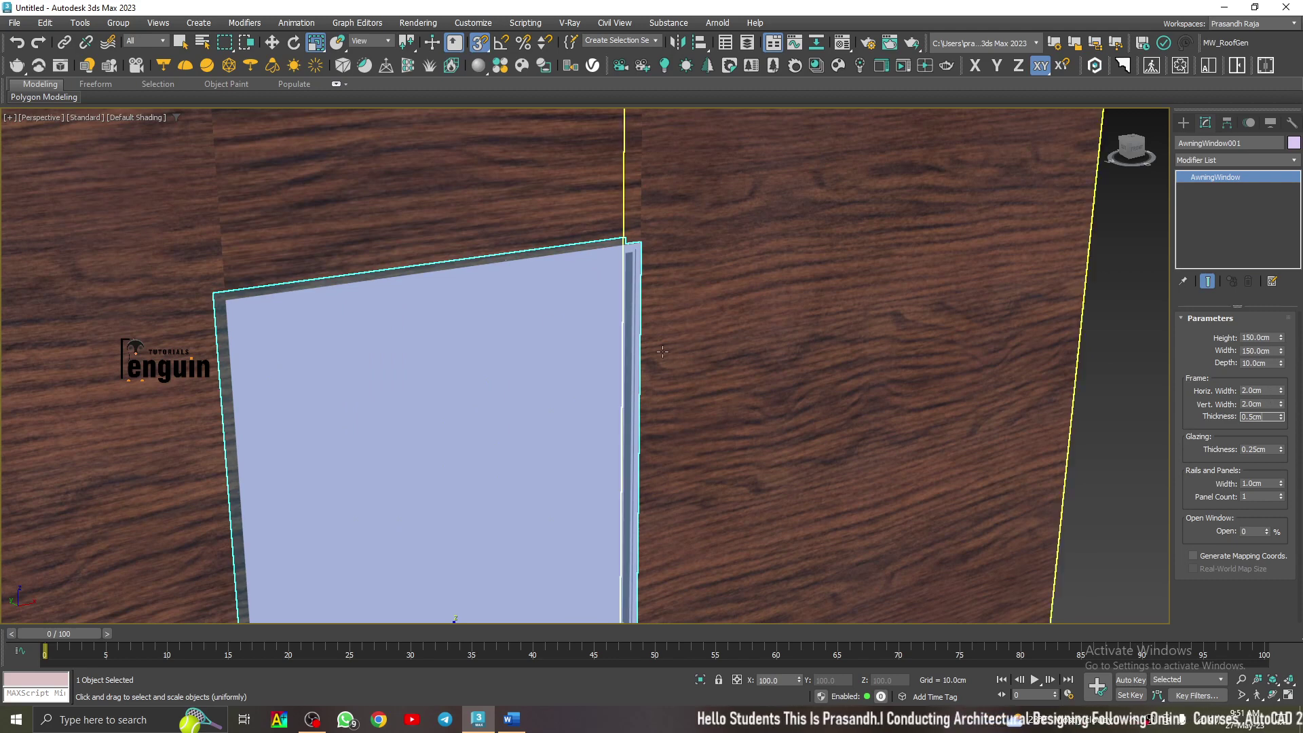
{"action": "middle_click_drag", "start_coordinate": [658, 346], "coordinate": [626, 304], "text": "alt"}
{"action": "scroll", "coordinate": [630, 308], "scroll_direction": "down", "scroll_amount": 3}
{"action": "scroll", "coordinate": [626, 304], "scroll_direction": "up", "scroll_amount": 4}
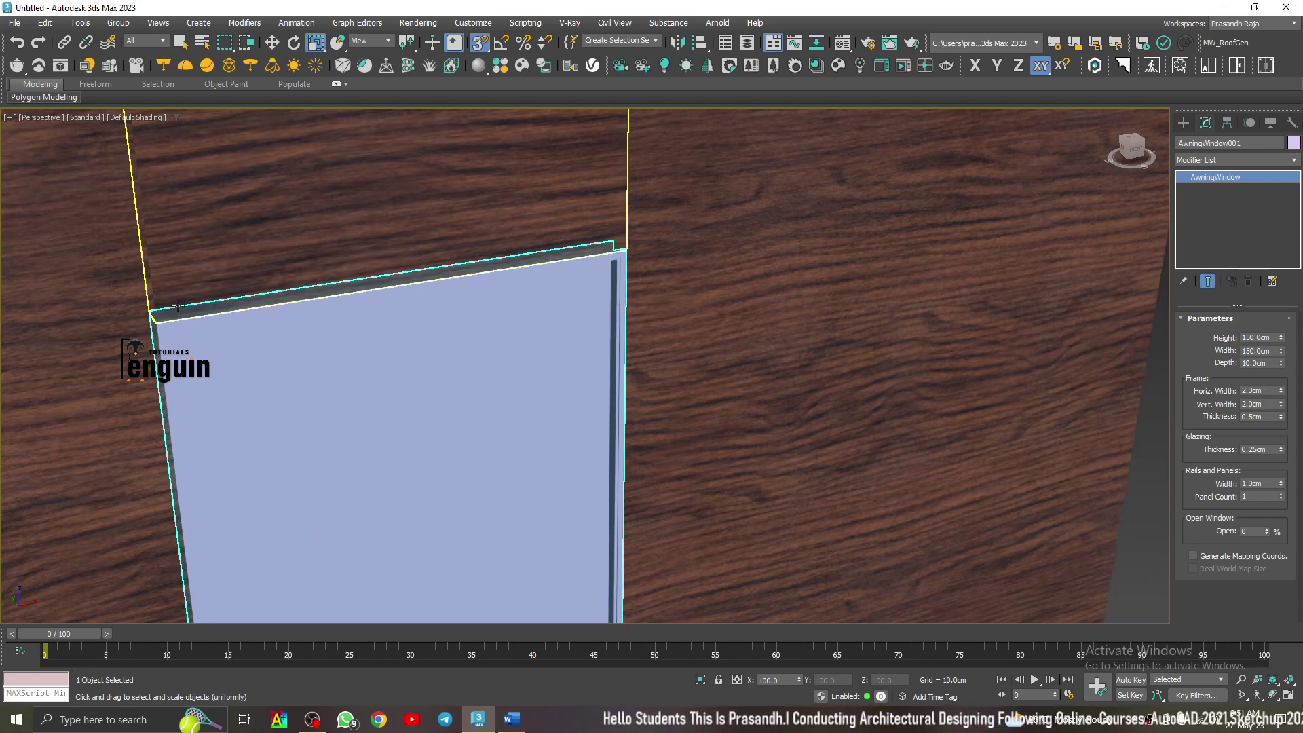
{"action": "middle_click_drag", "start_coordinate": [593, 445], "coordinate": [586, 326]}
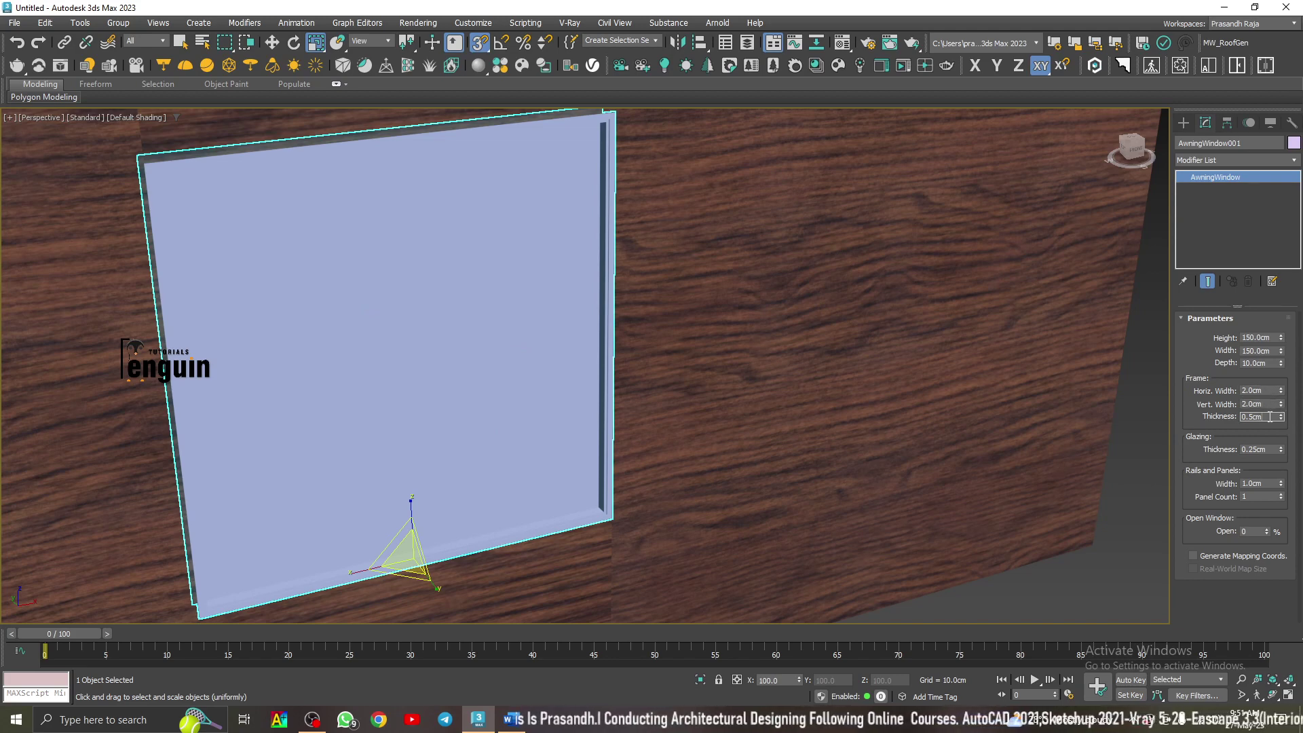
{"action": "scroll", "coordinate": [617, 452], "scroll_direction": "down", "scroll_amount": 5}
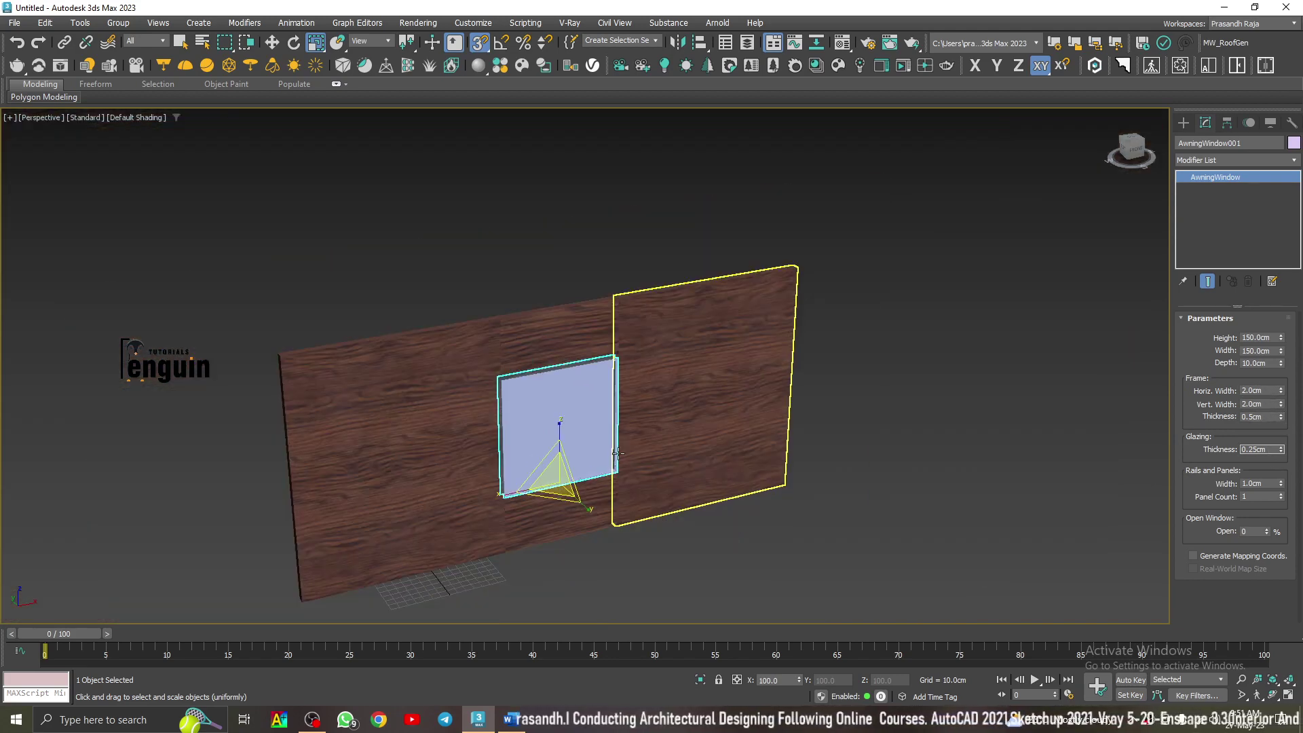
Set the awning window's panel count to 4
{"action": "left_click", "coordinate": [976, 392]}
{"action": "left_click", "coordinate": [561, 419]}
{"action": "scroll", "coordinate": [562, 418], "scroll_direction": "up", "scroll_amount": 3}
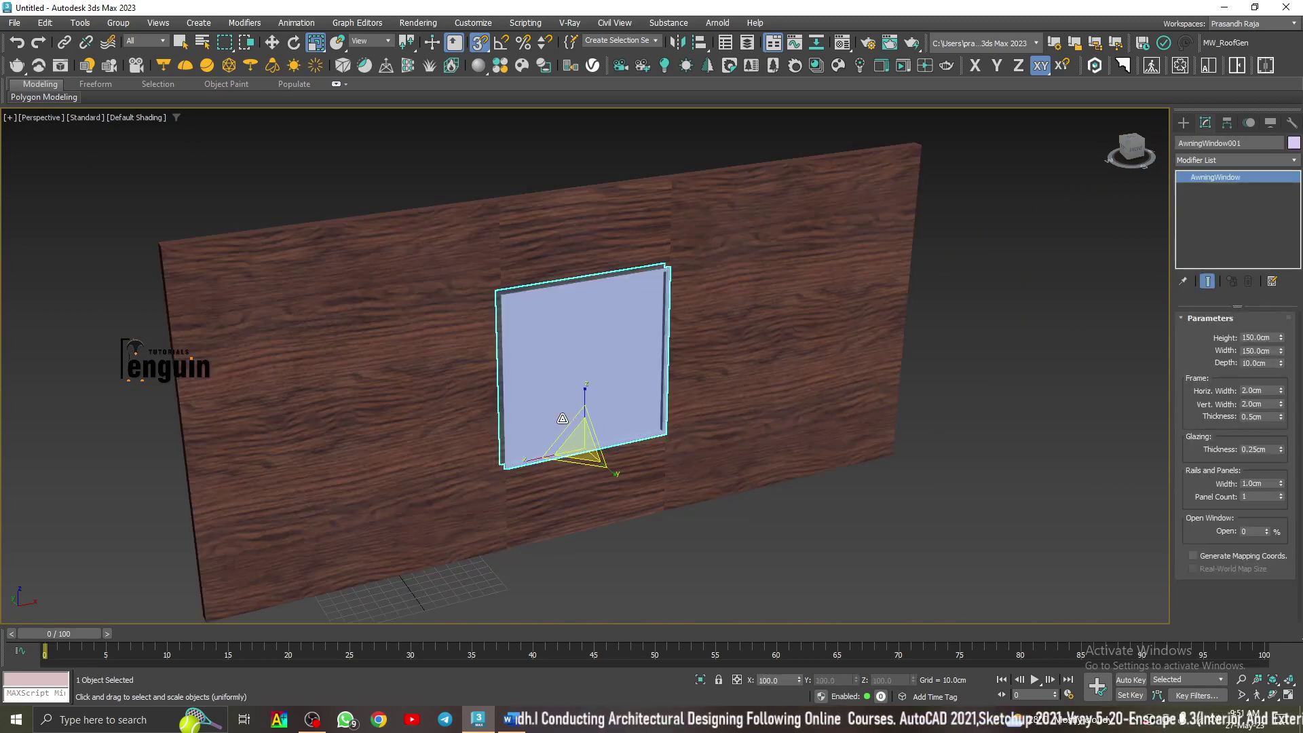
{"action": "middle_click_drag", "start_coordinate": [562, 418], "coordinate": [595, 391], "text": "alt"}
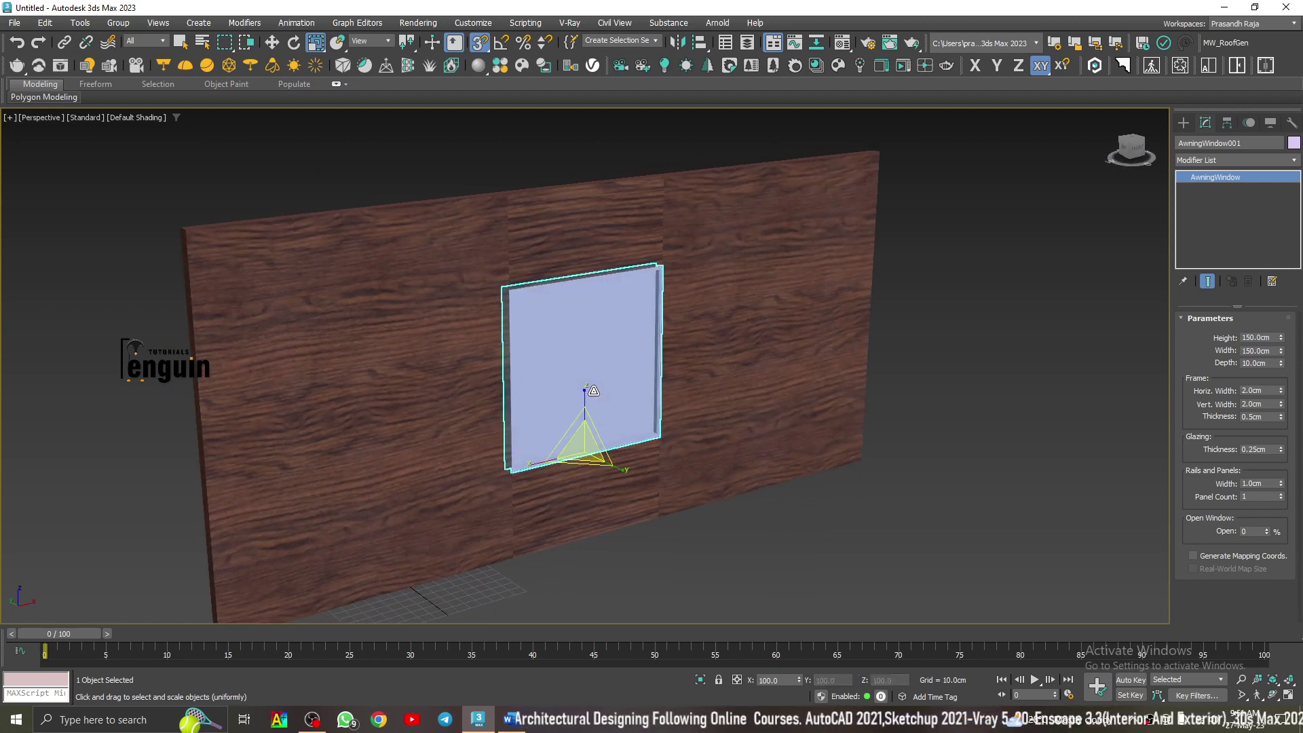
{"action": "scroll", "coordinate": [594, 391], "scroll_direction": "up", "scroll_amount": 3}
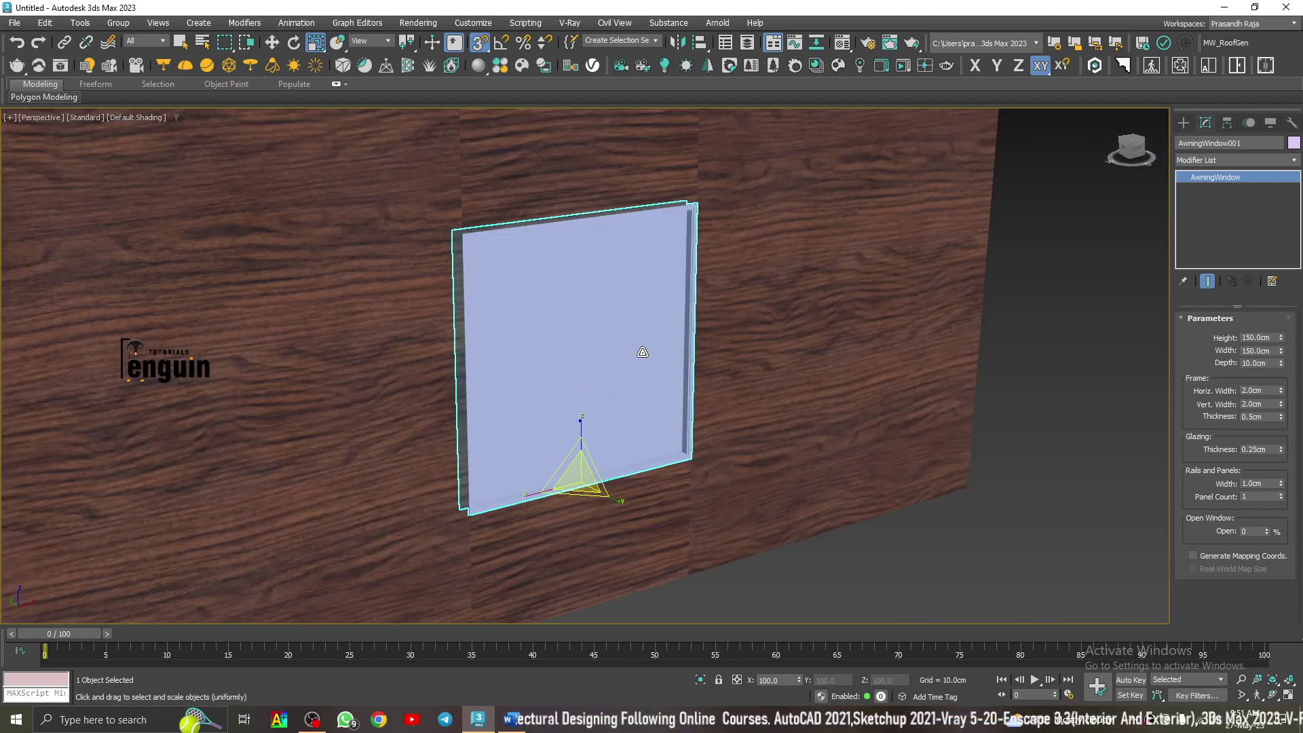
{"action": "middle_click_drag", "start_coordinate": [642, 352], "coordinate": [602, 337], "text": "alt"}
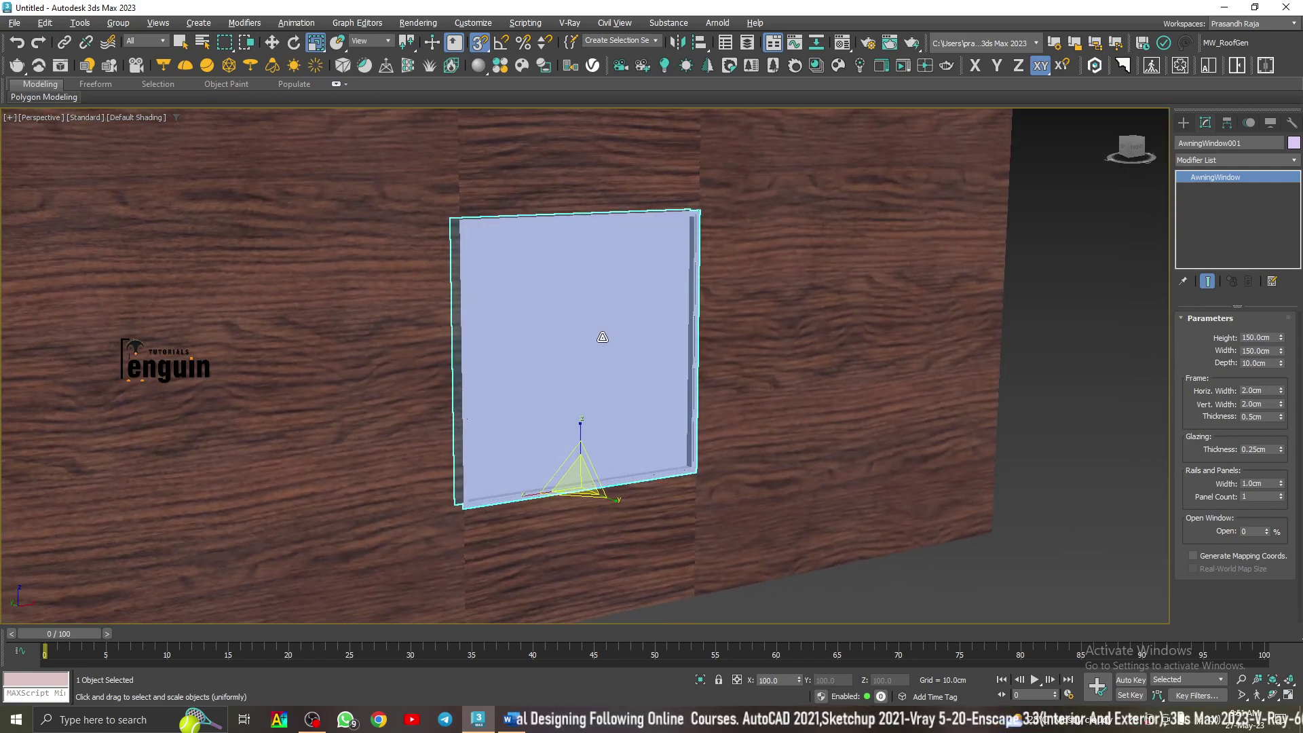
{"action": "left_click", "coordinate": [1281, 495]}
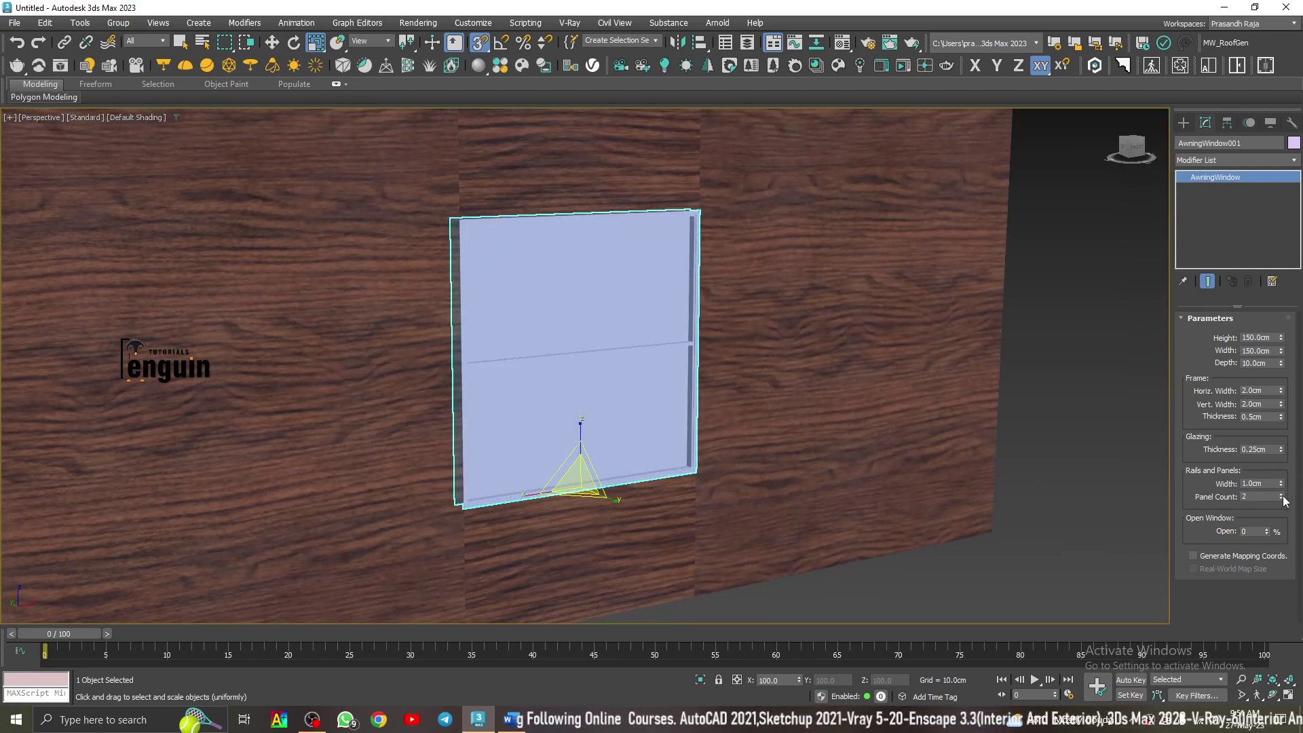
{"action": "left_click", "coordinate": [1281, 494]}
{"action": "left_click", "coordinate": [1281, 495]}
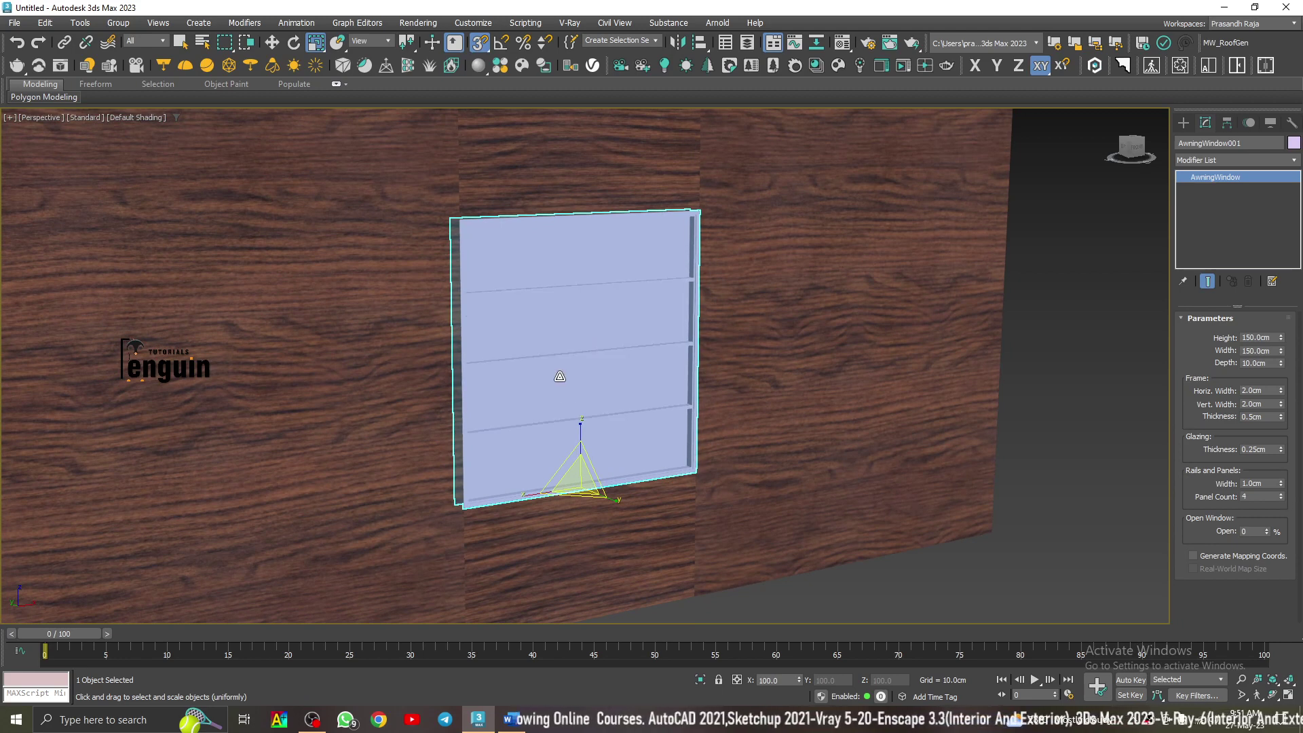
Open the awning window's panels to 38%
{"action": "middle_click_drag", "start_coordinate": [561, 372], "coordinate": [576, 250], "text": "alt"}
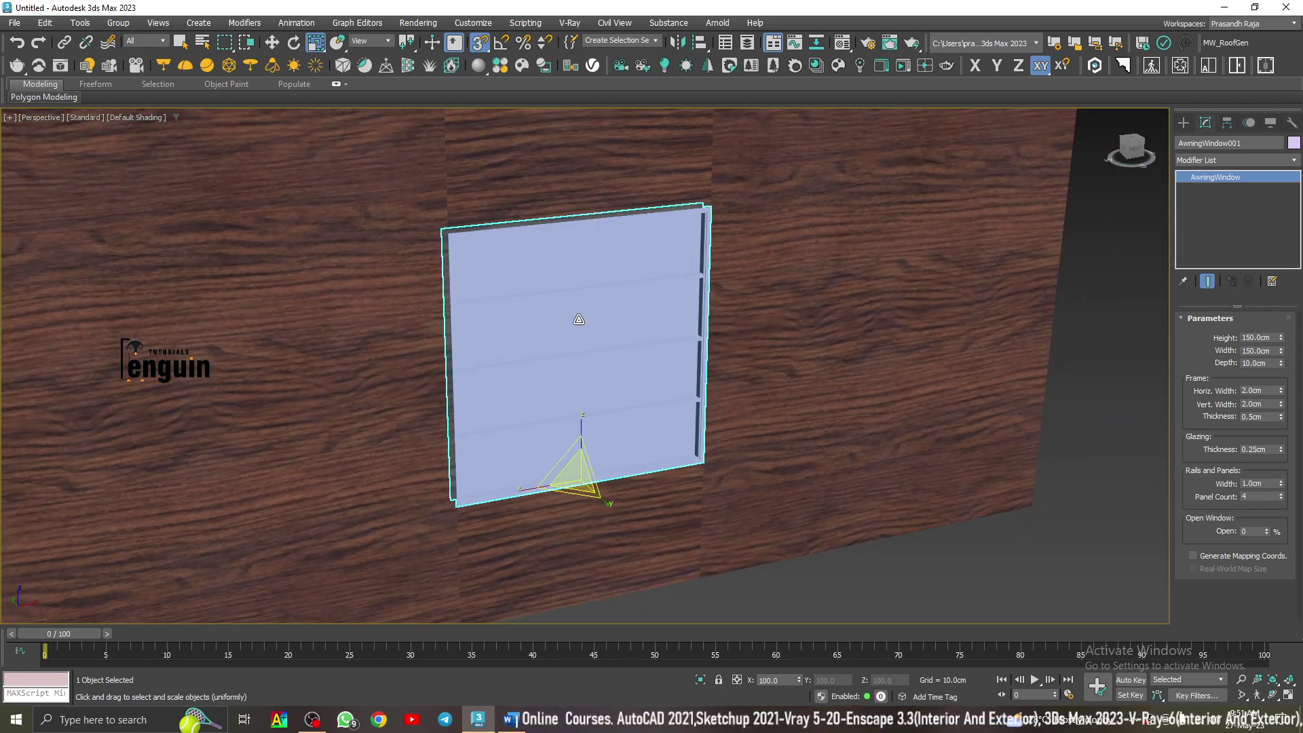
{"action": "middle_click_drag", "start_coordinate": [590, 378], "coordinate": [643, 417], "text": "alt"}
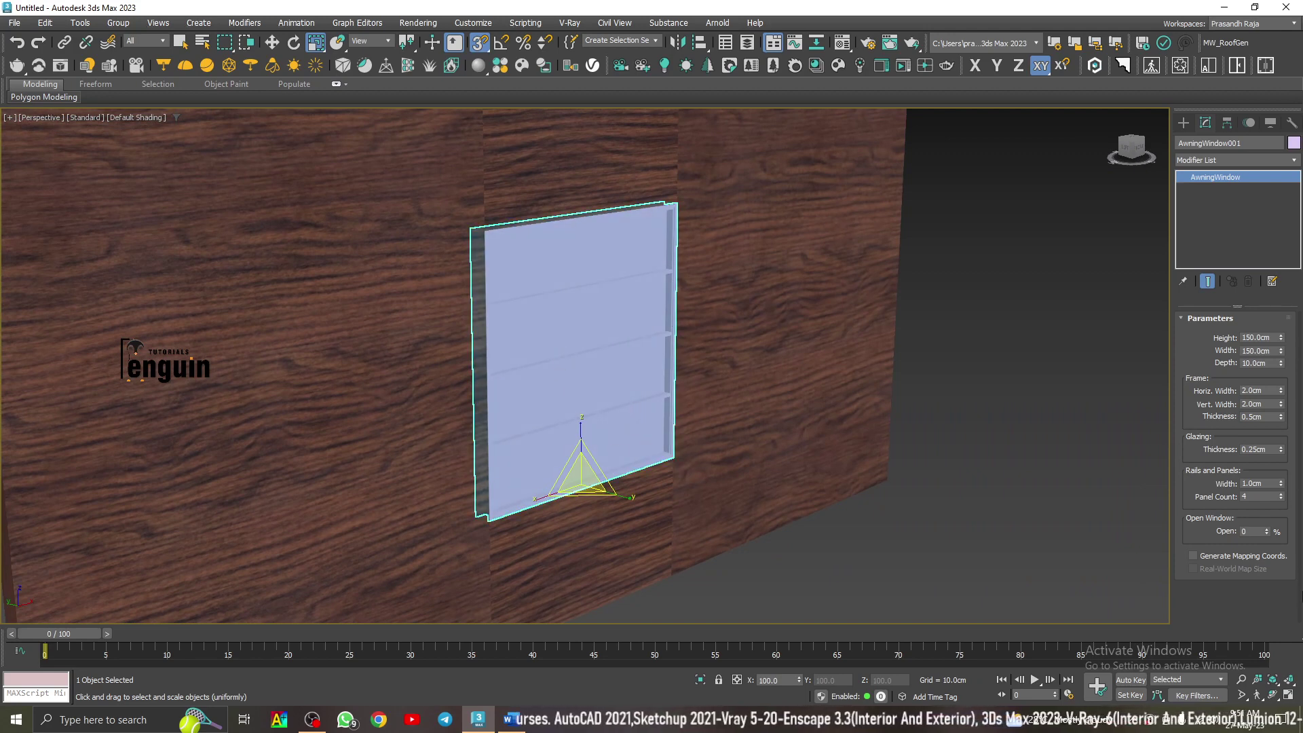
{"action": "left_click_drag", "start_coordinate": [1267, 533], "coordinate": [1262, 506]}
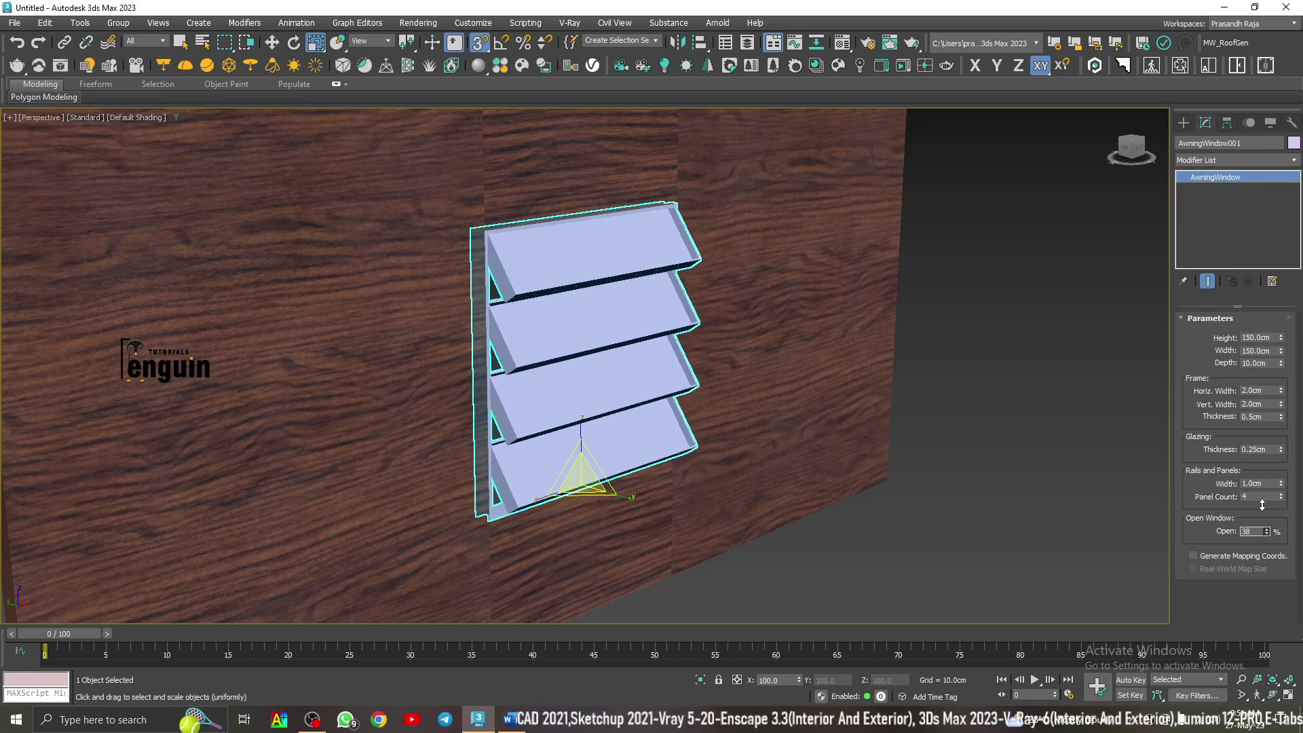
Inspect the opened awning panels from several angles around the wall, leaving the window selected
{"action": "middle_click_drag", "start_coordinate": [595, 393], "coordinate": [445, 380], "text": "alt"}
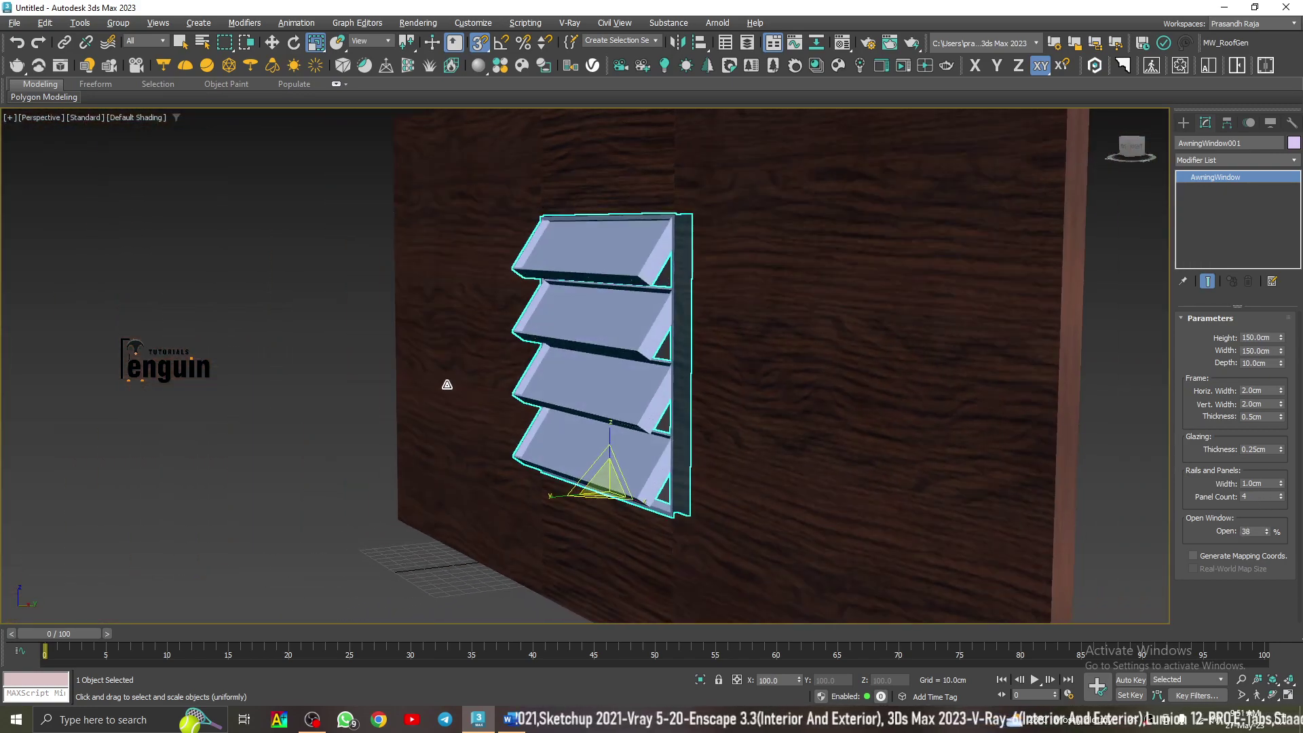
{"action": "left_click", "coordinate": [276, 353]}
{"action": "scroll", "coordinate": [276, 354], "scroll_direction": "down", "scroll_amount": 5}
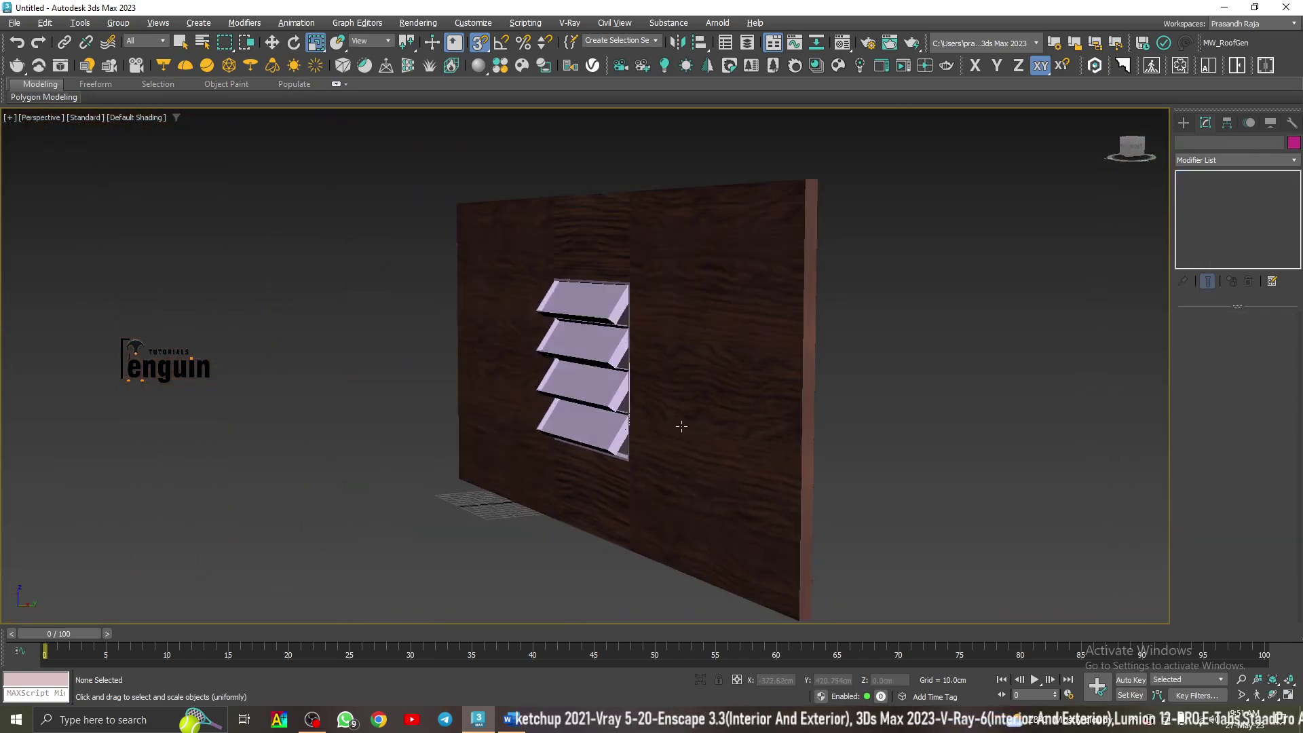
{"action": "scroll", "coordinate": [709, 422], "scroll_direction": "up", "scroll_amount": 4}
{"action": "middle_click_drag", "start_coordinate": [709, 422], "coordinate": [611, 380], "text": "alt"}
{"action": "left_click", "coordinate": [605, 366]}
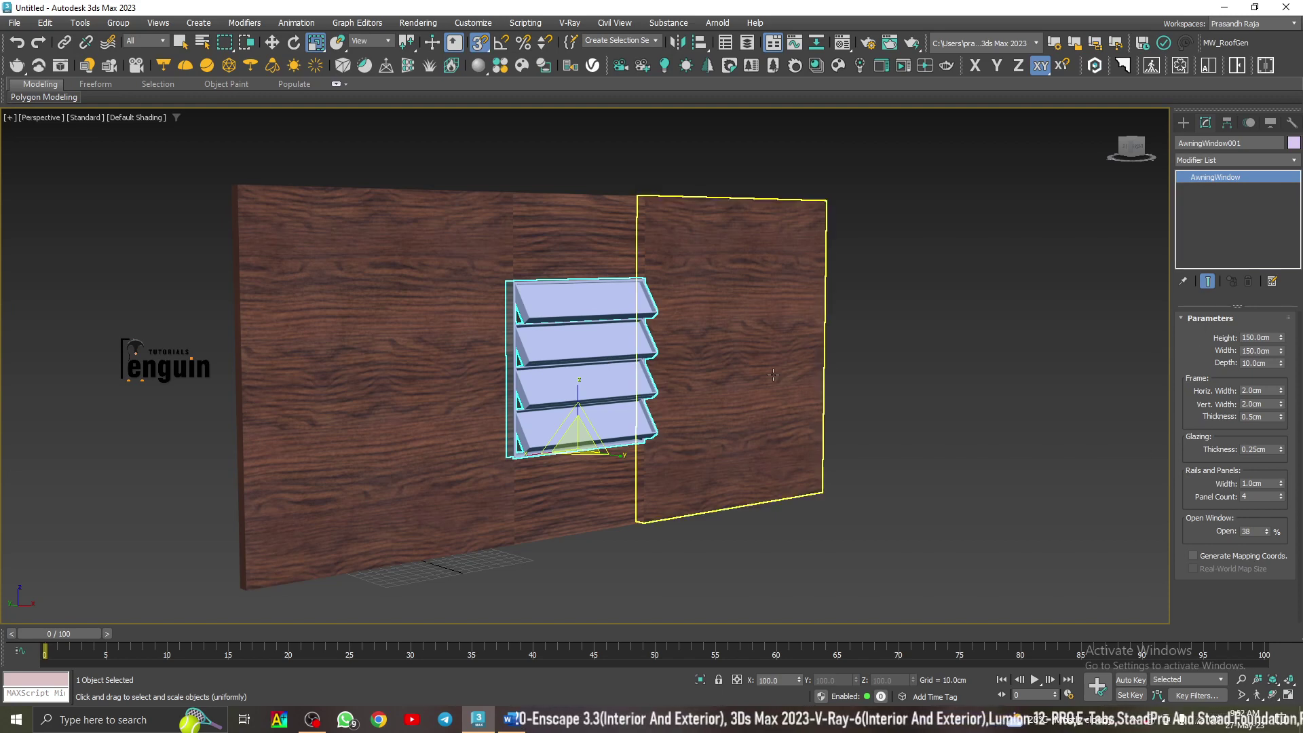
{"action": "left_click", "coordinate": [1034, 349]}
{"action": "left_click", "coordinate": [600, 351]}
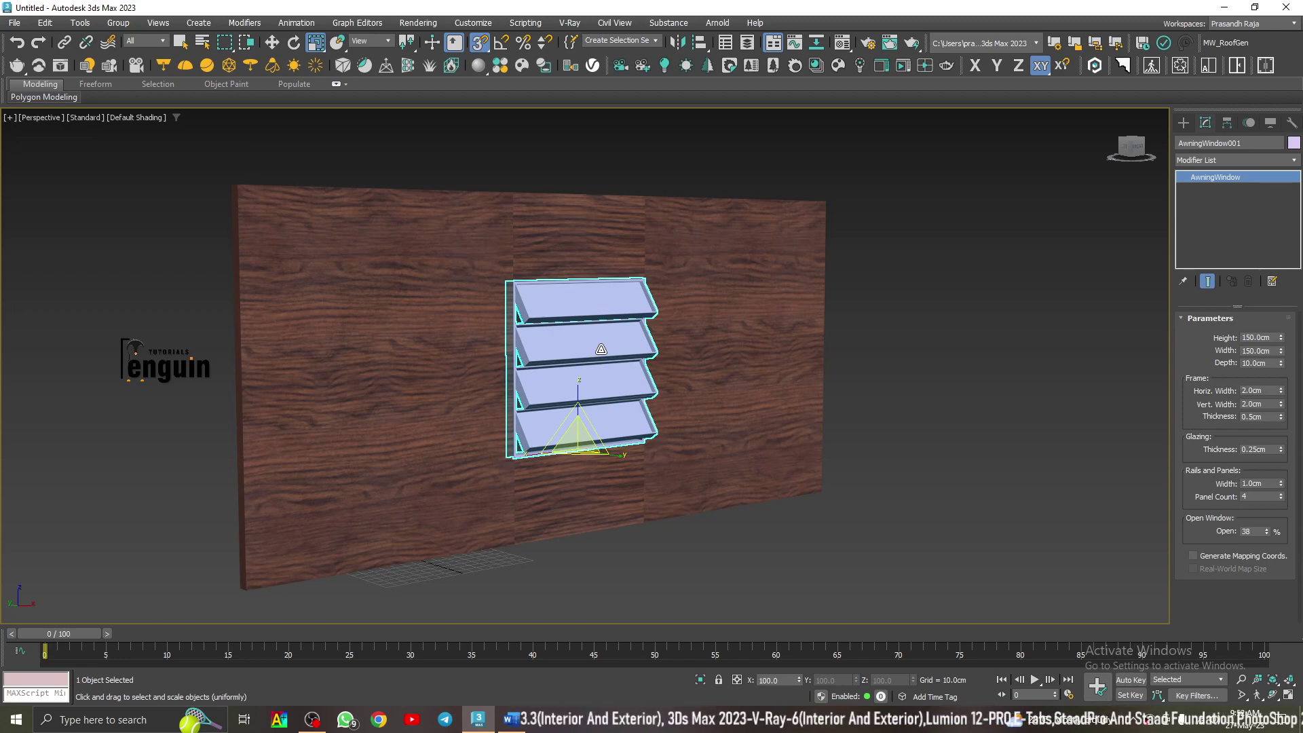
Delete the awning window from the wall opening
{"action": "key", "text": "Delete"}
{"action": "middle_click_drag", "start_coordinate": [600, 349], "coordinate": [616, 406], "text": "alt"}
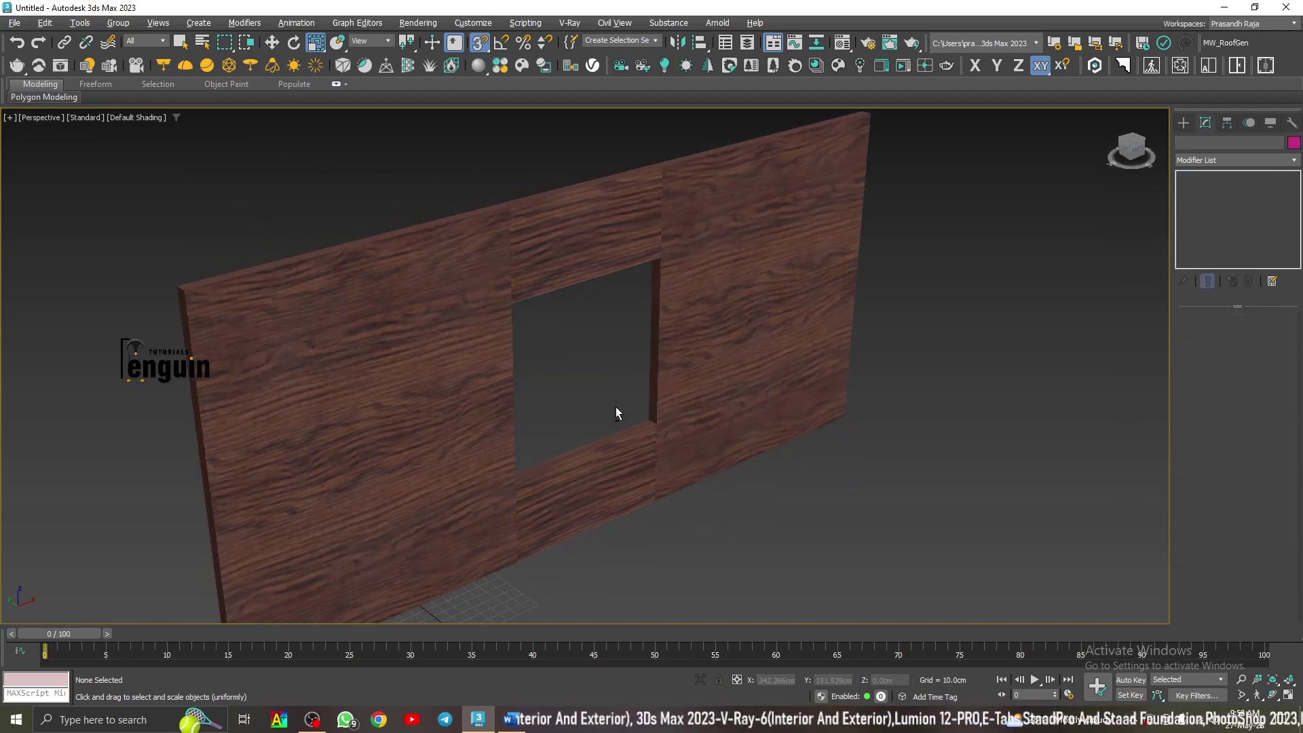
Create a casement window 150 cm wide, 10 cm deep and 150 cm high, snapped to the corners of the wall opening
{"action": "left_click", "coordinate": [1183, 122]}
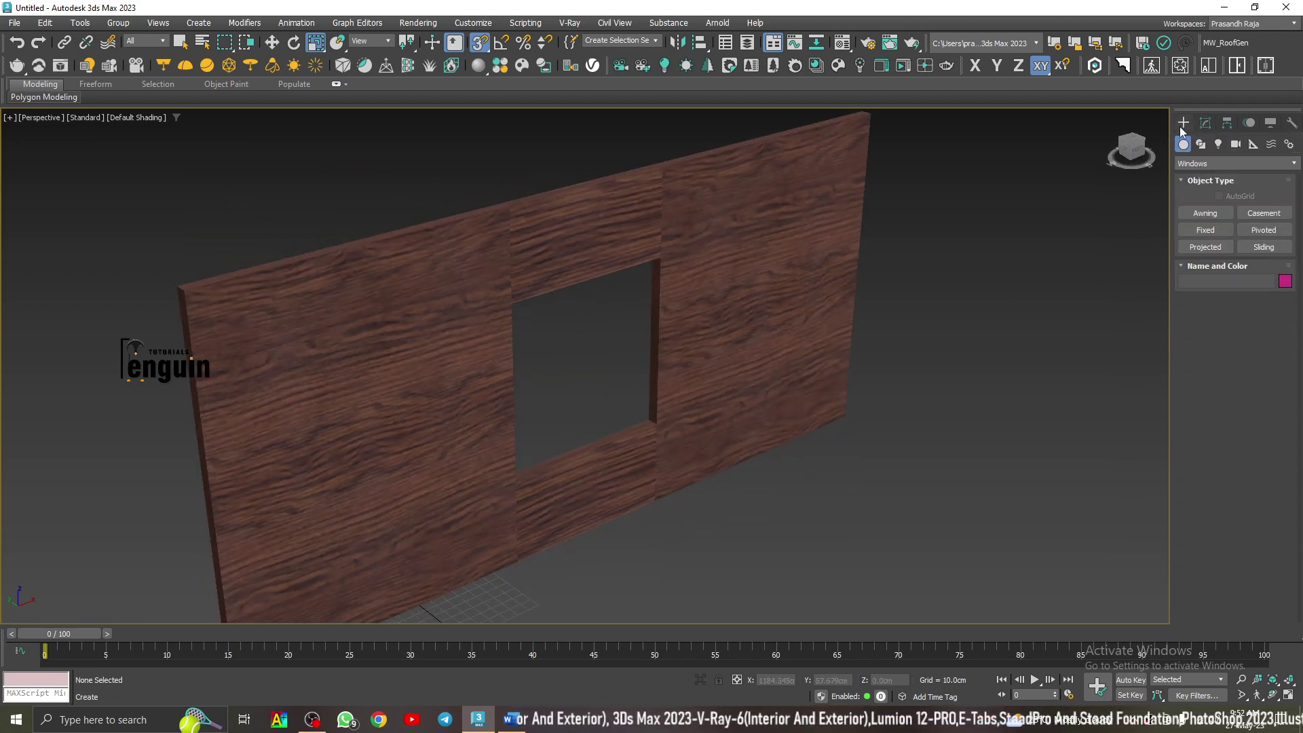
{"action": "left_click", "coordinate": [1256, 214]}
{"action": "middle_click_drag", "start_coordinate": [553, 445], "coordinate": [518, 460], "text": "alt"}
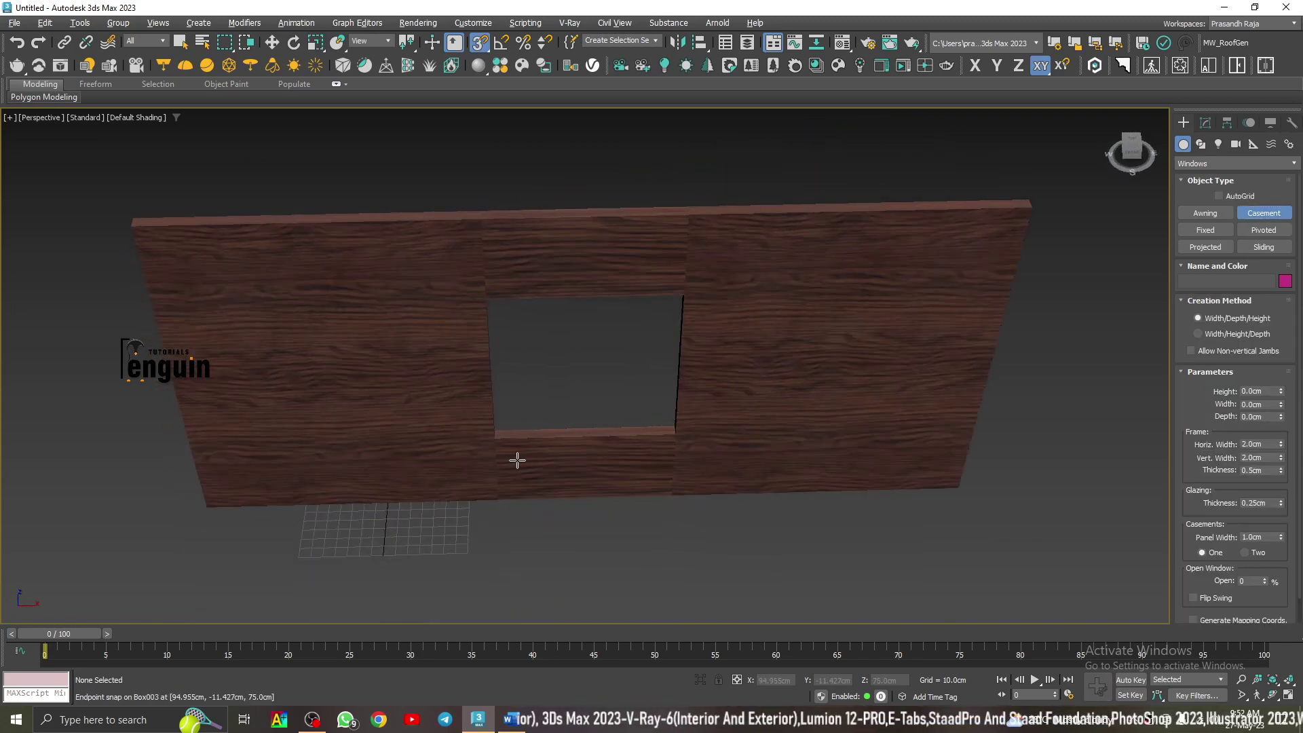
{"action": "scroll", "coordinate": [512, 427], "scroll_direction": "up", "scroll_amount": 6}
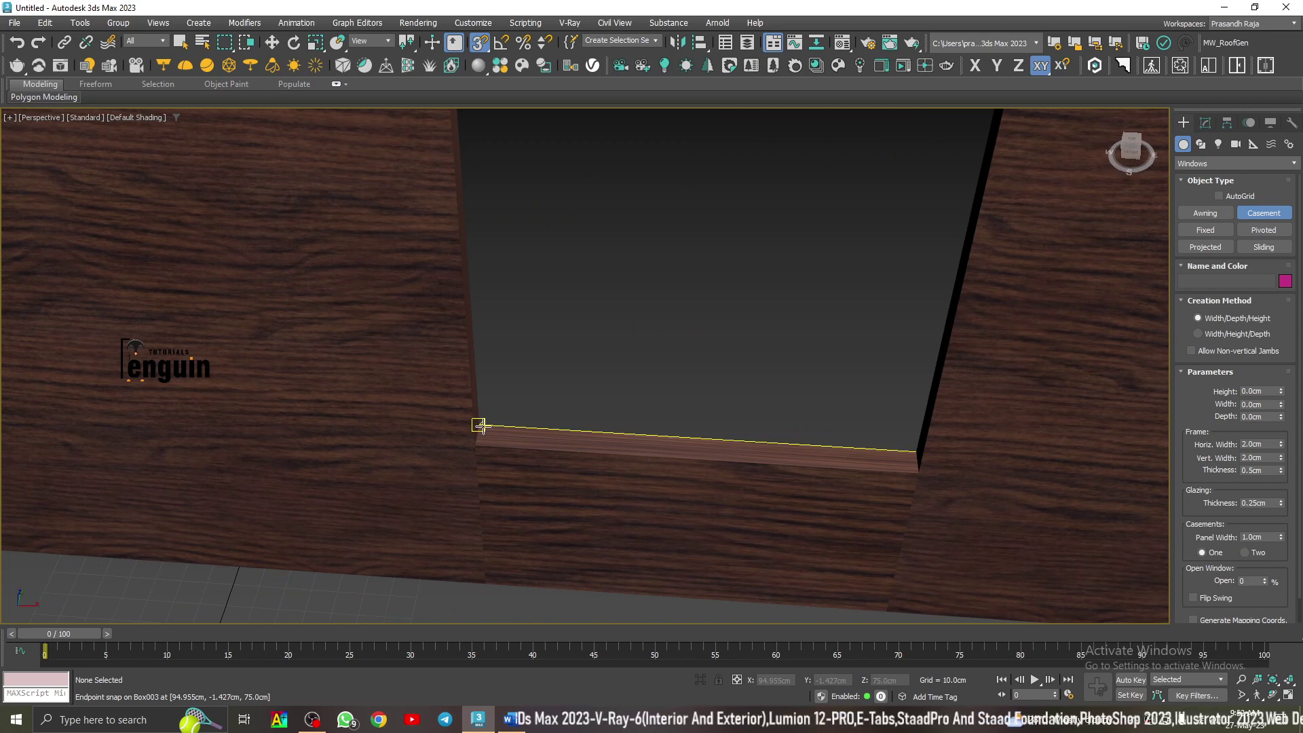
{"action": "left_click_drag", "start_coordinate": [478, 426], "coordinate": [914, 450]}
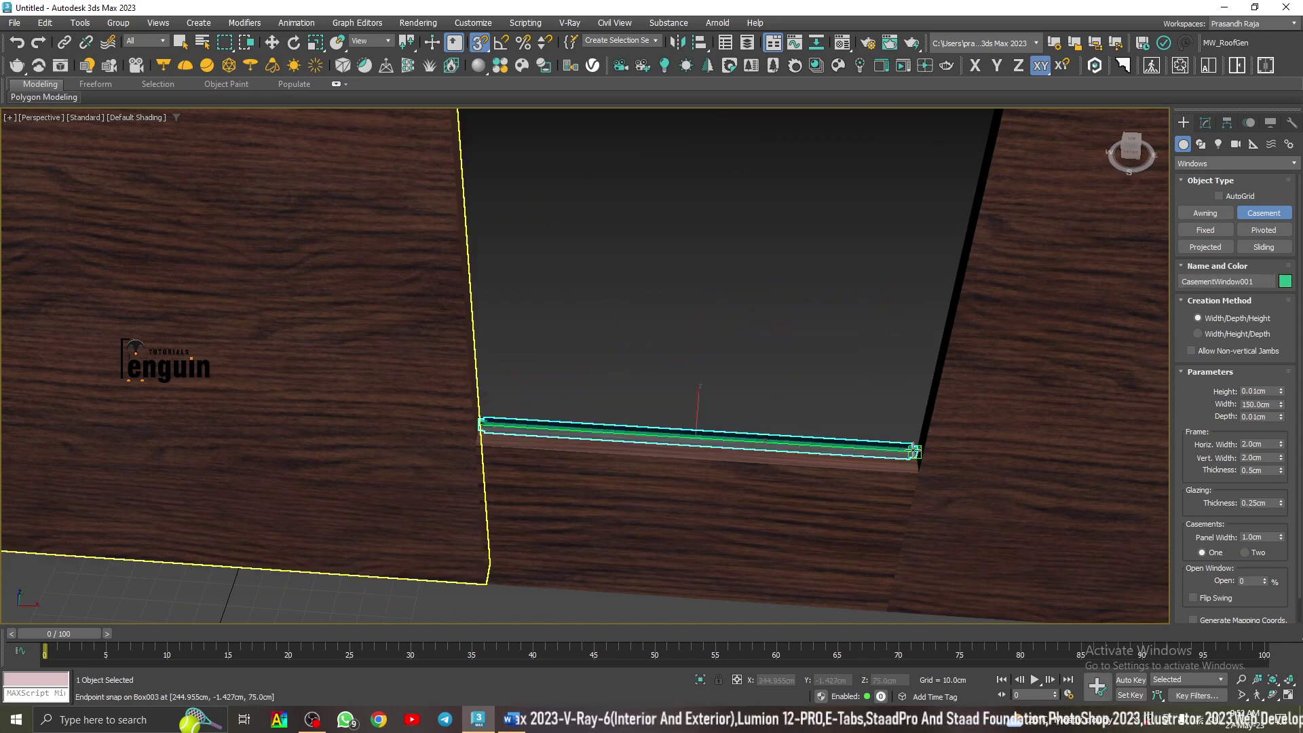
{"action": "left_click", "coordinate": [916, 455]}
{"action": "scroll", "coordinate": [916, 454], "scroll_direction": "down", "scroll_amount": 4}
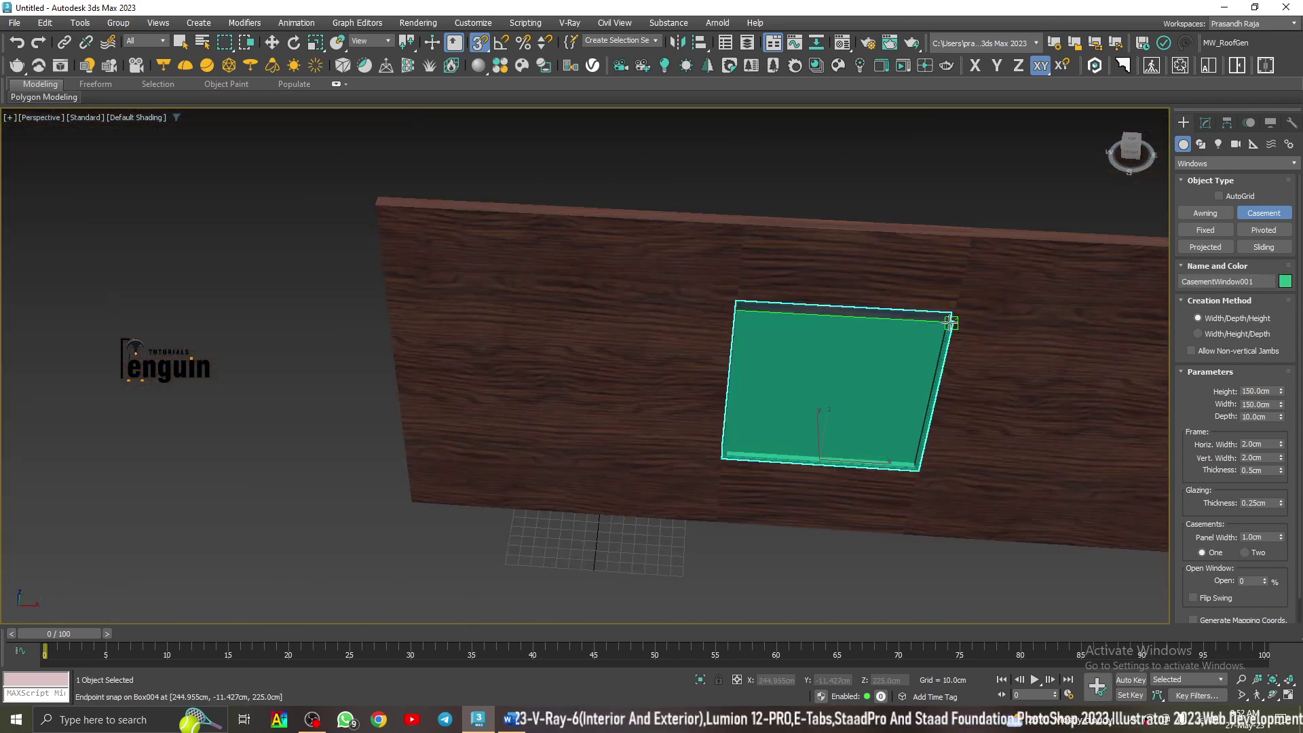
{"action": "left_click", "coordinate": [950, 323]}
{"action": "key", "text": "s"}
{"action": "middle_click_drag", "start_coordinate": [838, 392], "coordinate": [925, 369], "text": "alt"}
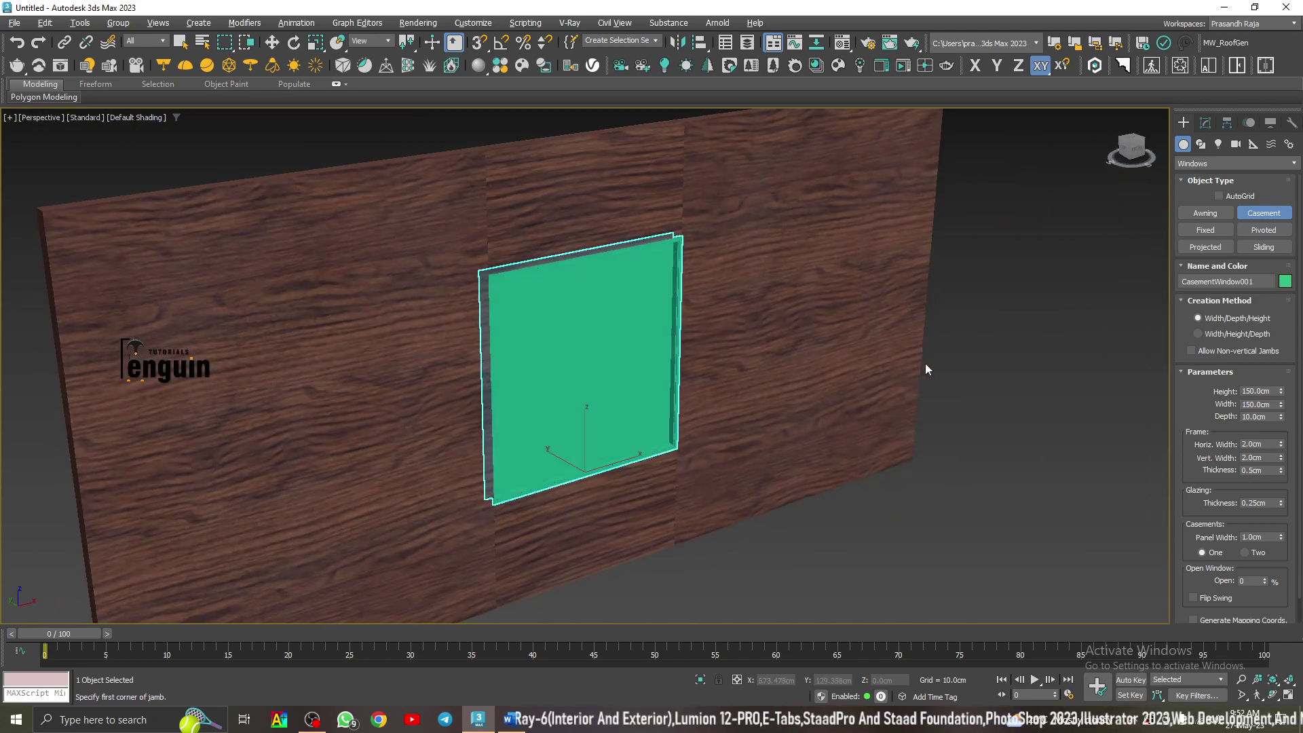
{"action": "right_click", "coordinate": [989, 245]}
{"action": "left_click", "coordinate": [989, 246]}
{"action": "scroll", "coordinate": [583, 367], "scroll_direction": "down", "scroll_amount": 3}
Give the casement window two casements and open them to 56%
{"action": "left_click", "coordinate": [584, 353]}
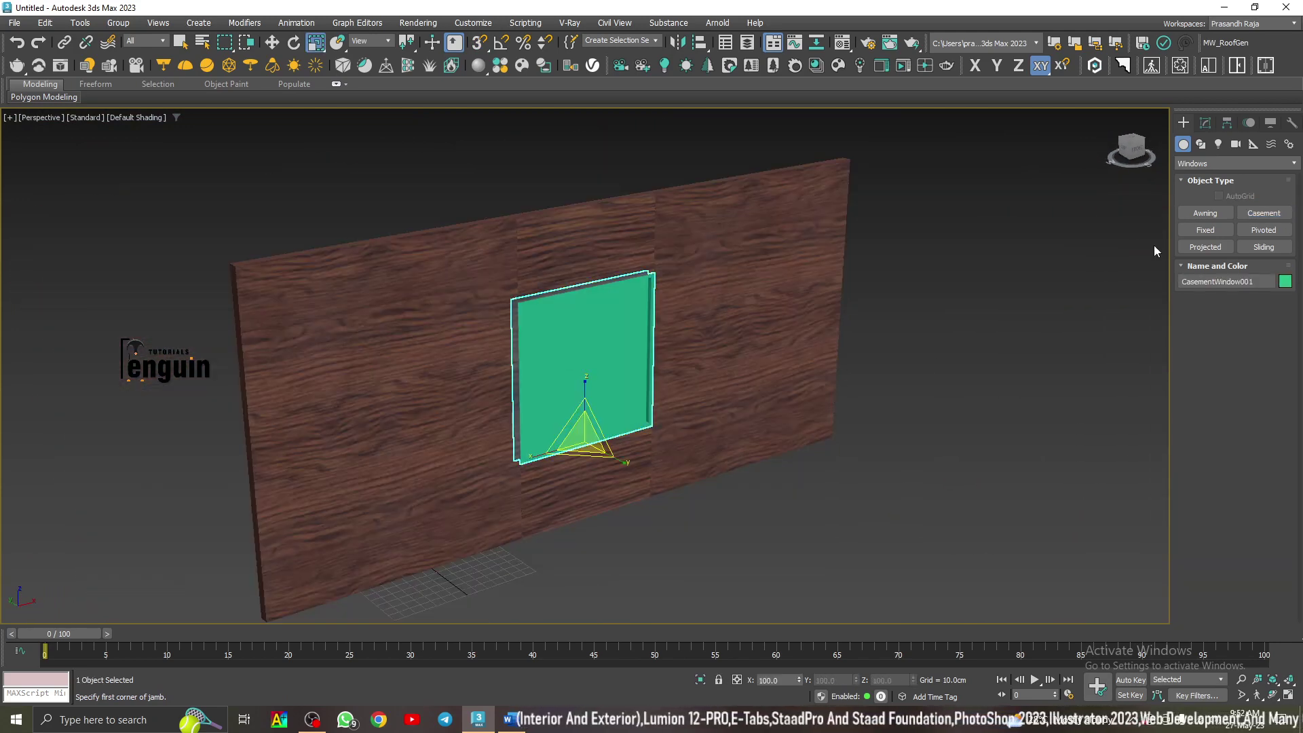
{"action": "left_click", "coordinate": [1205, 122]}
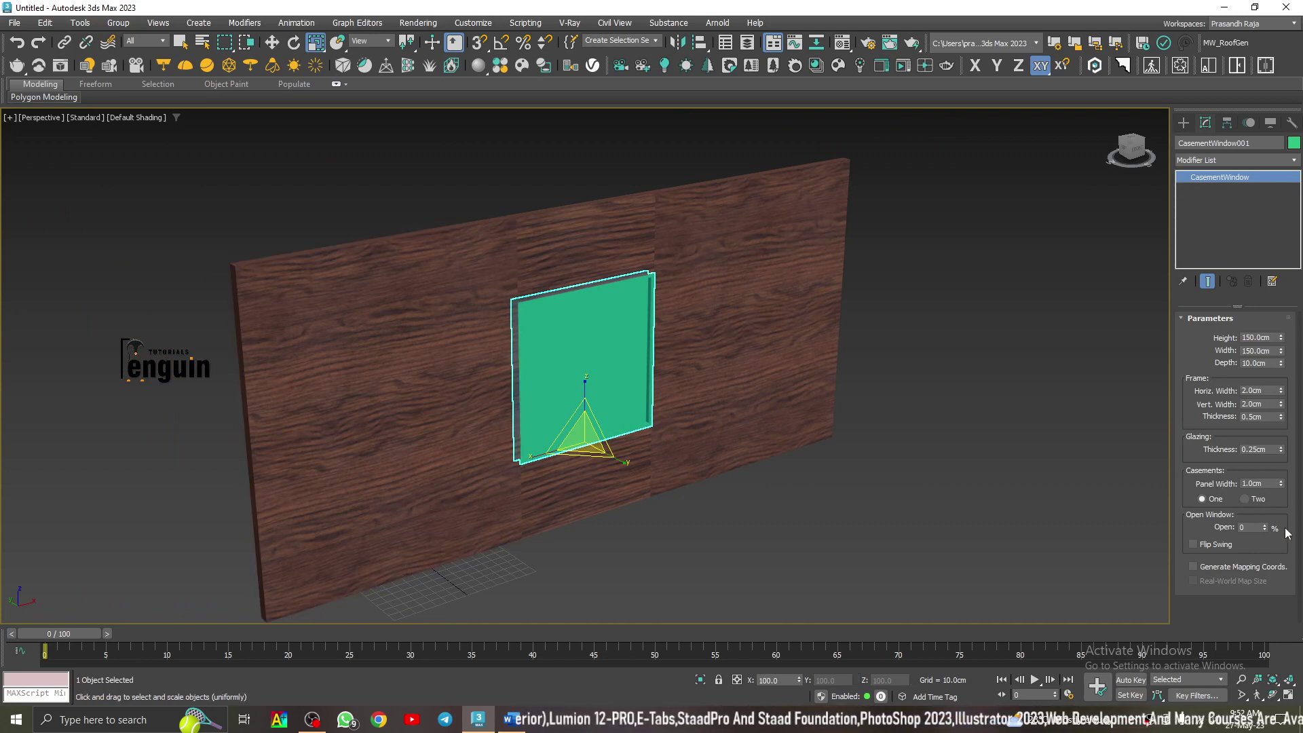
{"action": "left_click", "coordinate": [1253, 498]}
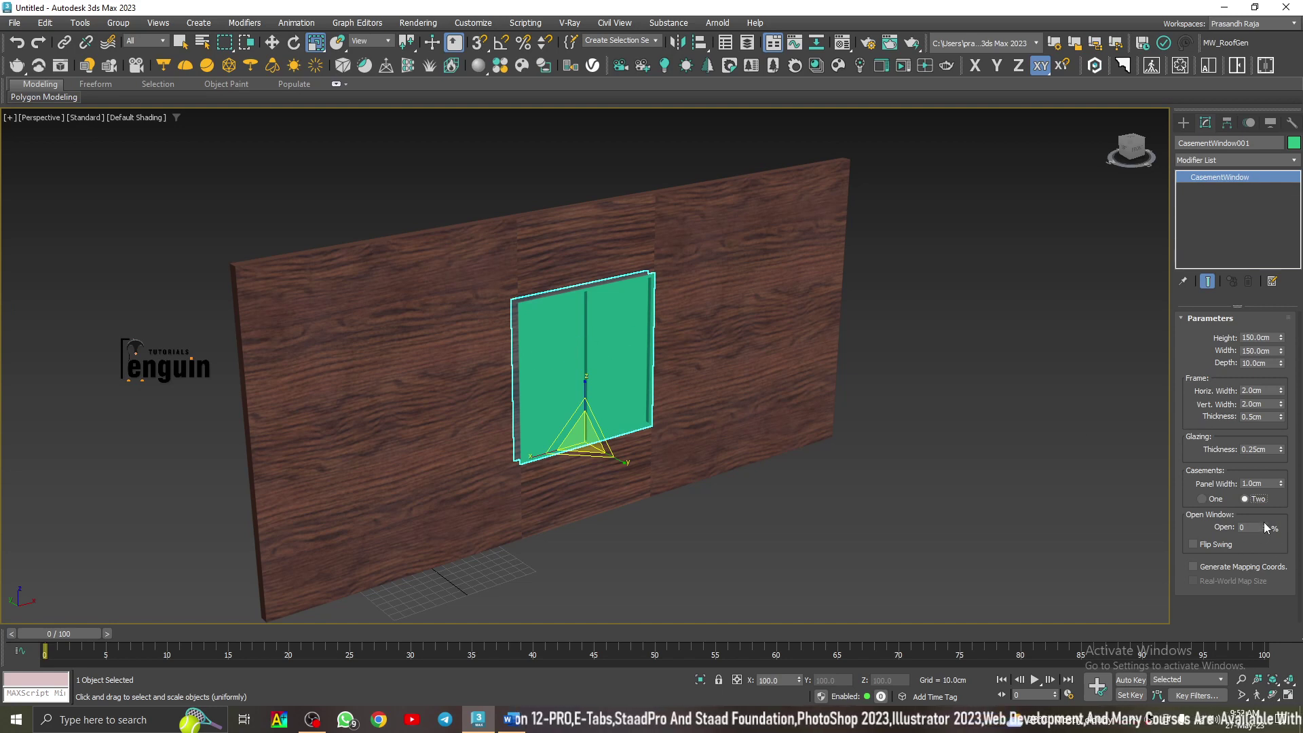
{"action": "left_click_drag", "start_coordinate": [1265, 528], "coordinate": [1257, 486]}
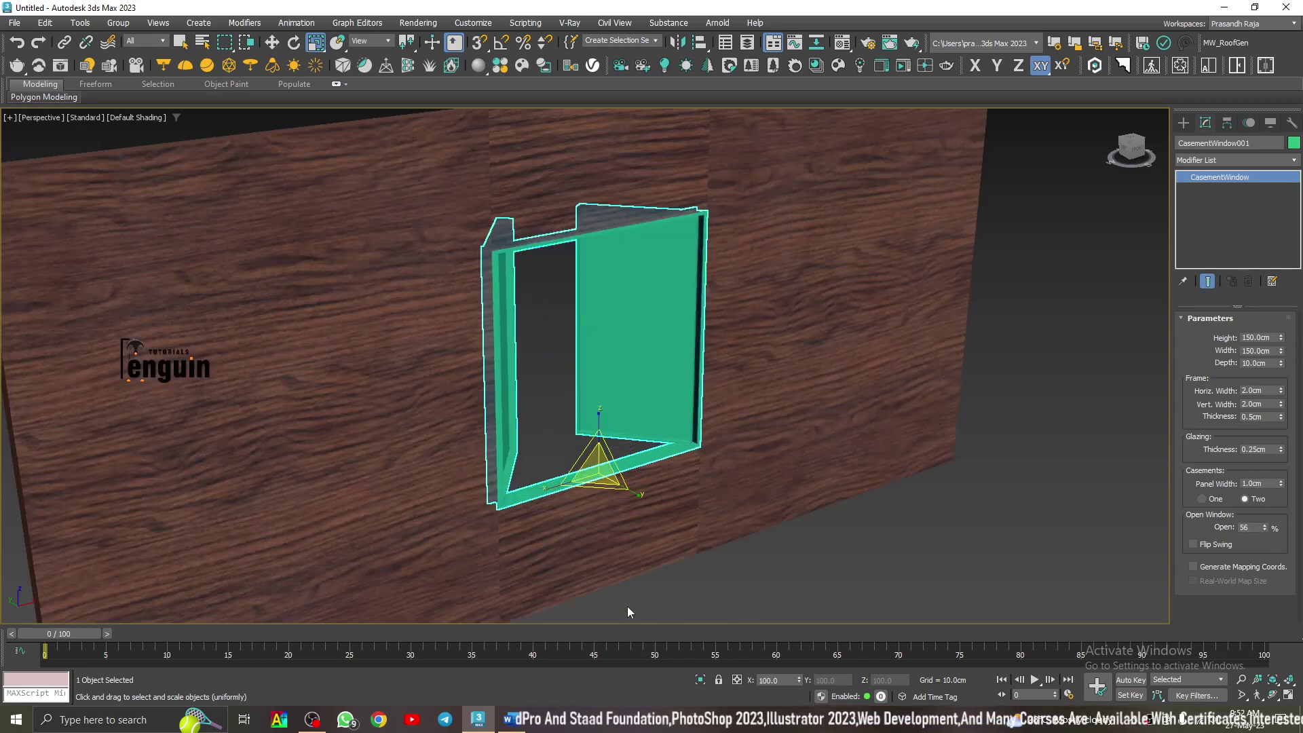
Flip the swing of the casements and open them to 100%
{"action": "left_click", "coordinate": [1195, 545]}
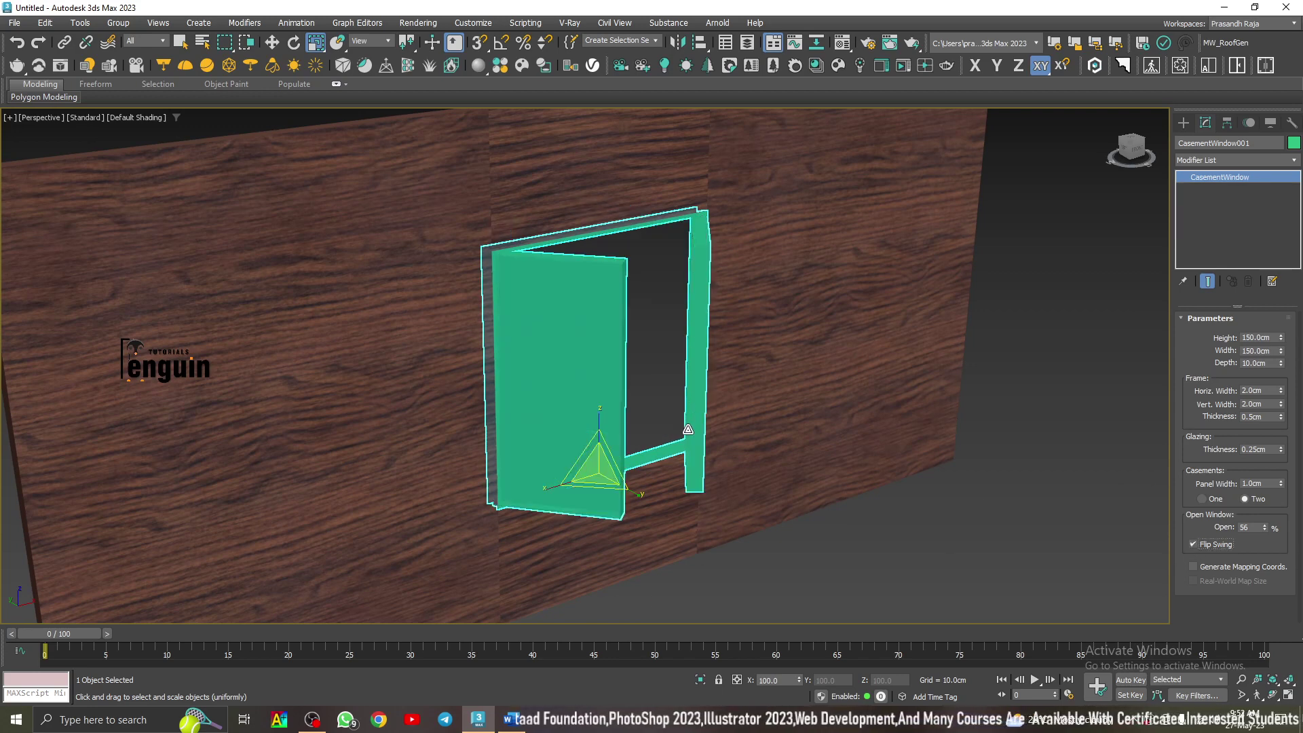
{"action": "left_click_drag", "start_coordinate": [1263, 528], "coordinate": [1244, 417]}
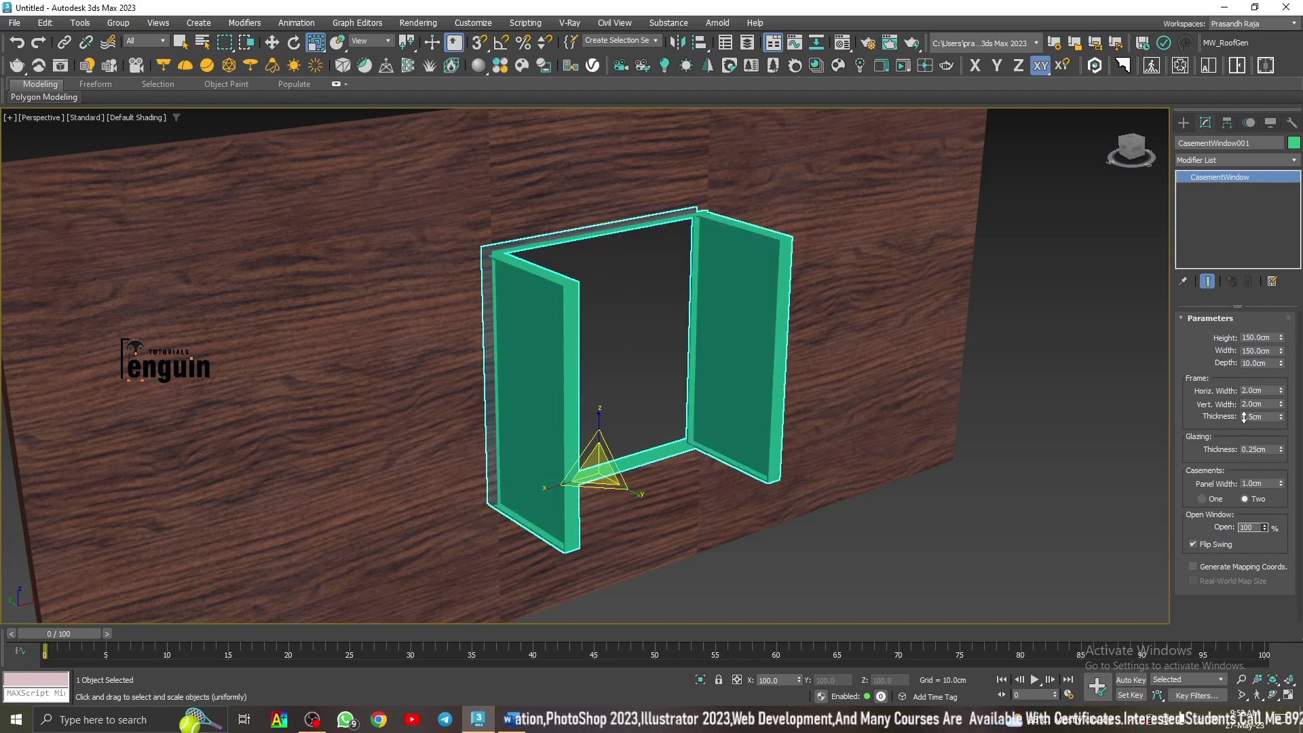
{"action": "mouse_move", "coordinate": [724, 393]}
{"action": "middle_mouse_down", "text": "alt"}
{"action": "mouse_move", "coordinate": [676, 409]}
{"action": "mouse_move", "coordinate": [710, 398]}
{"action": "middle_mouse_up", "text": "alt"}
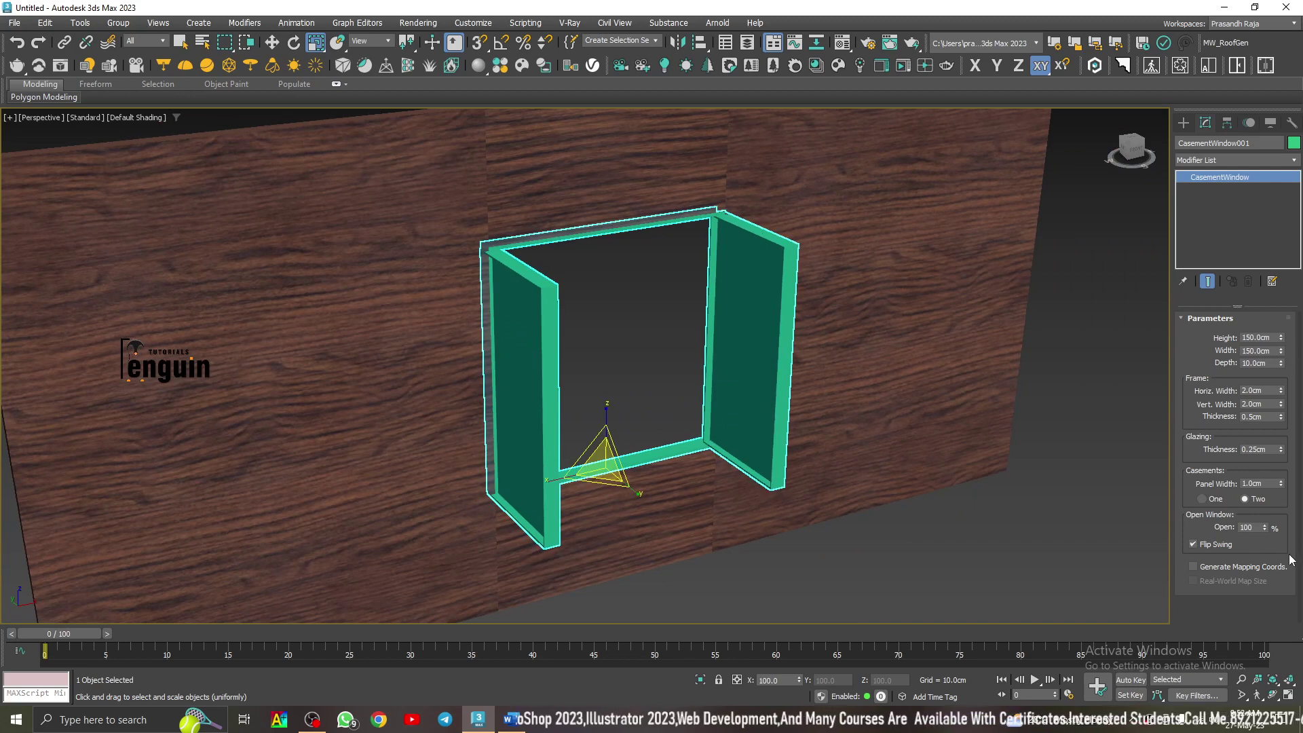
Turn off the flipped swing, check the casements, and delete the casement window from the opening
{"action": "left_click", "coordinate": [1193, 543]}
{"action": "middle_click_drag", "start_coordinate": [610, 336], "coordinate": [631, 332], "text": "alt"}
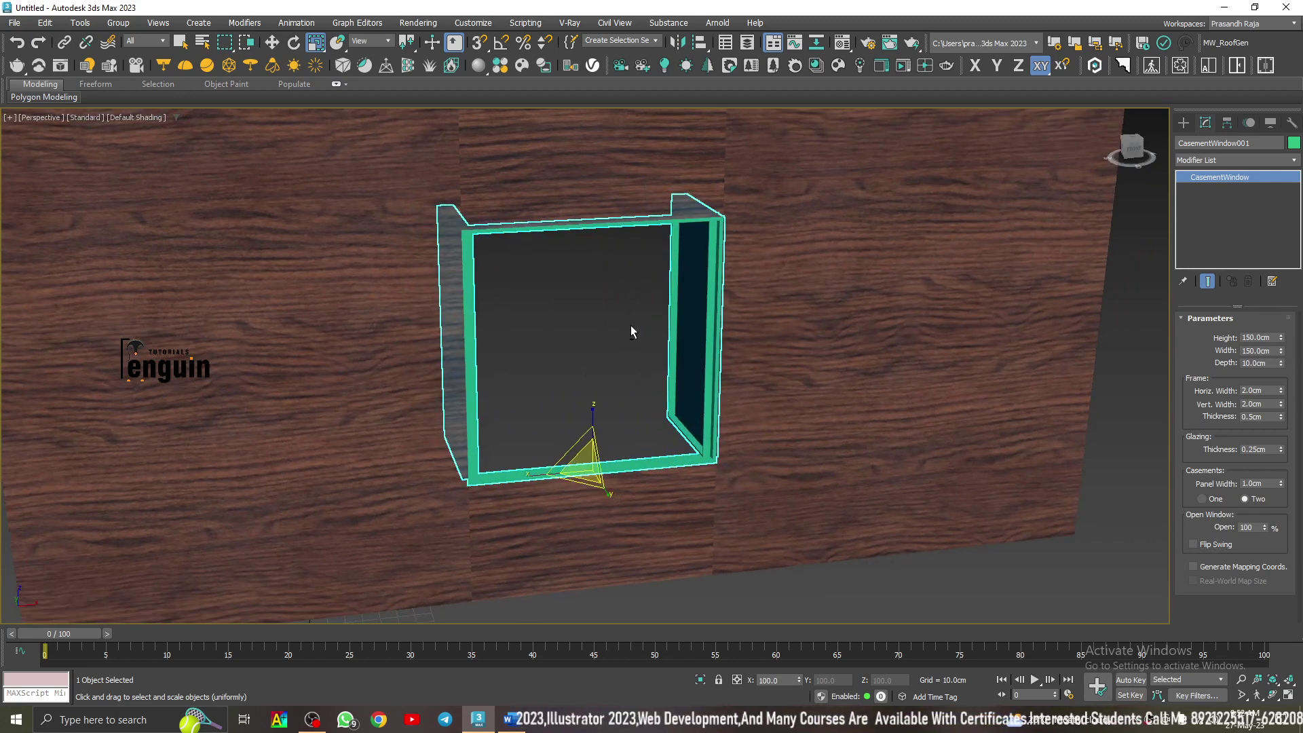
{"action": "key", "text": "Delete"}
{"action": "key", "text": "z"}
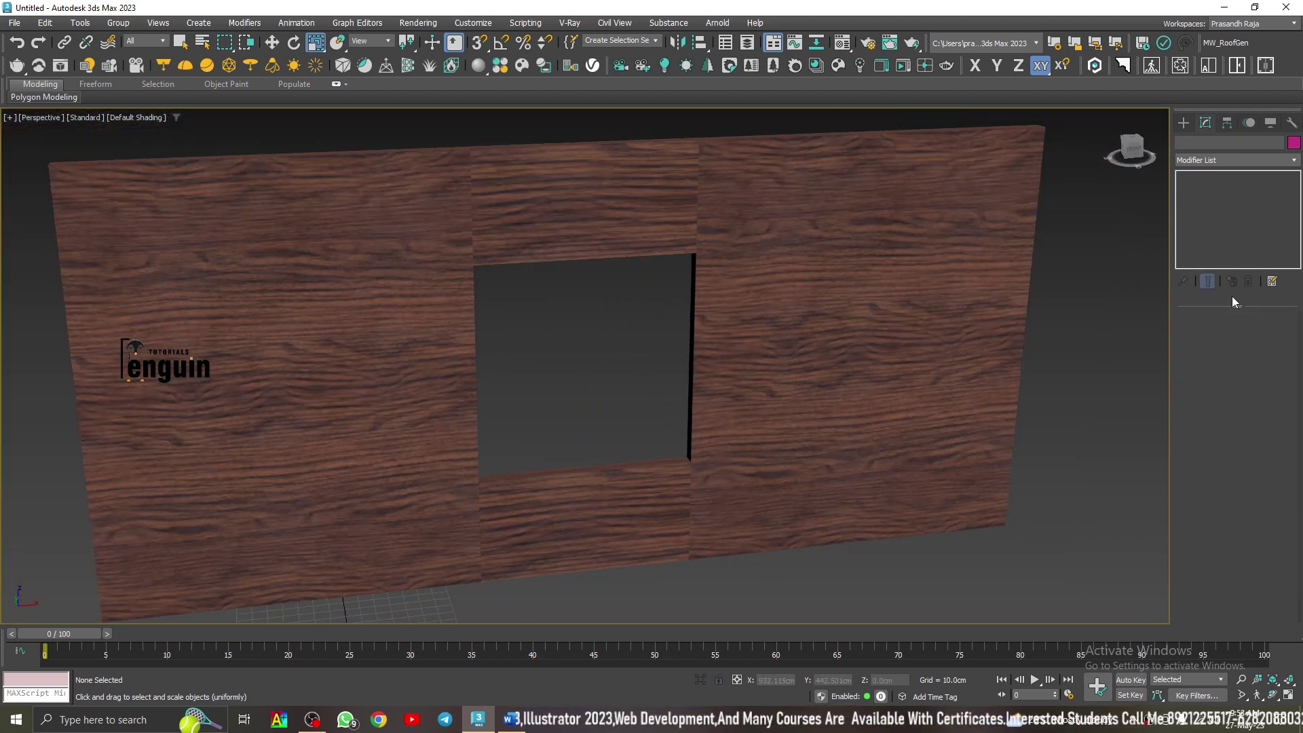
Create a fixed window 150 cm wide, 10 cm deep and 150 cm high, snapped to the corners of the wall opening
{"action": "left_click", "coordinate": [1183, 122]}
{"action": "left_click", "coordinate": [1205, 230]}
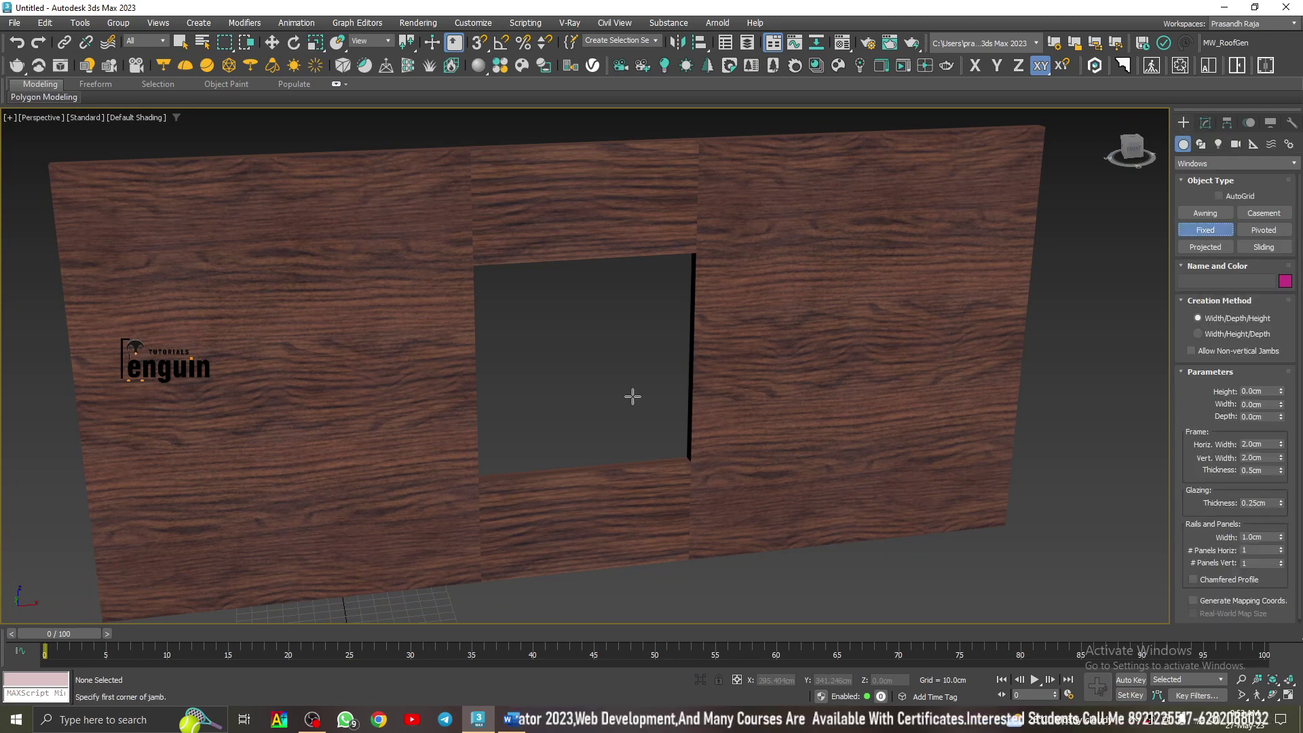
{"action": "mouse_move", "coordinate": [661, 398]}
{"action": "middle_mouse_down", "text": "alt"}
{"action": "mouse_move", "coordinate": [680, 419]}
{"action": "mouse_move", "coordinate": [607, 439]}
{"action": "mouse_move", "coordinate": [602, 422]}
{"action": "mouse_move", "coordinate": [677, 425]}
{"action": "mouse_move", "coordinate": [651, 427]}
{"action": "middle_mouse_up", "text": "alt"}
{"action": "scroll", "coordinate": [654, 425], "scroll_direction": "up", "scroll_amount": 3}
{"action": "key", "text": "s"}
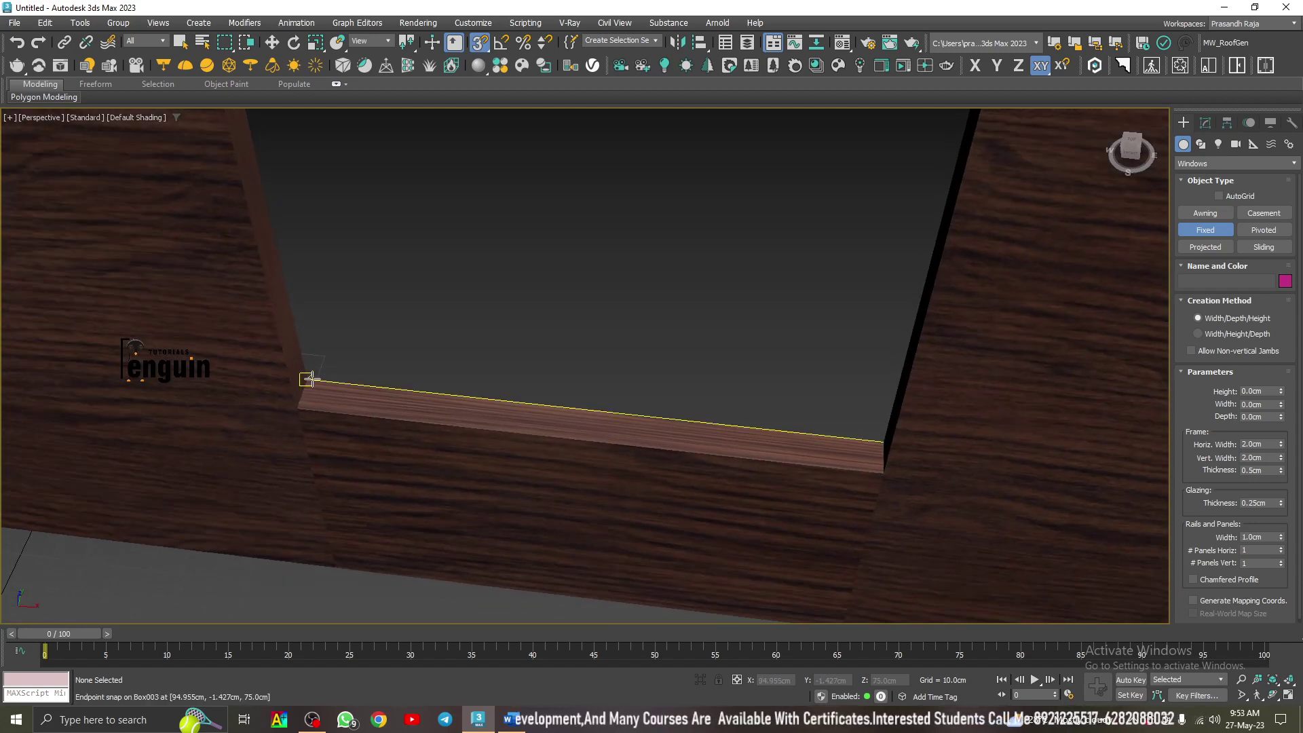
{"action": "left_click_drag", "start_coordinate": [307, 378], "coordinate": [883, 441]}
{"action": "left_click", "coordinate": [883, 466]}
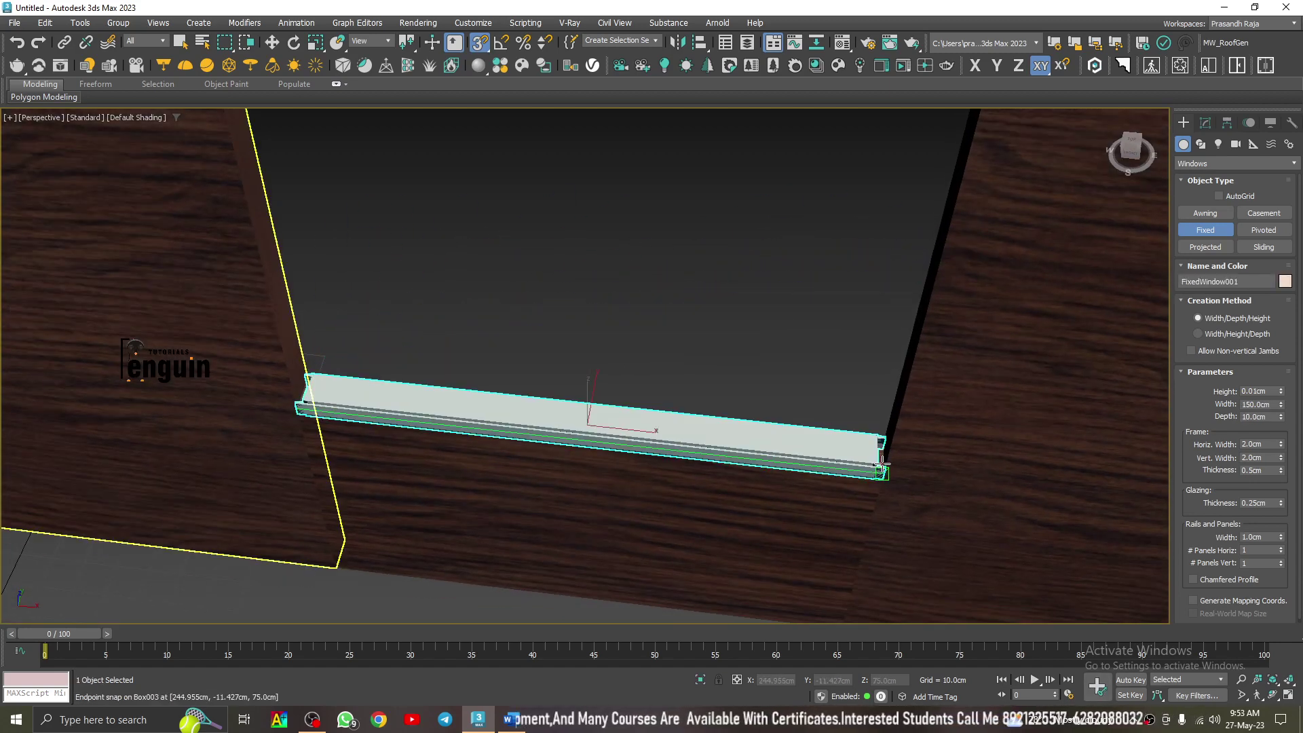
{"action": "middle_click_drag", "start_coordinate": [884, 465], "coordinate": [916, 334], "text": "alt"}
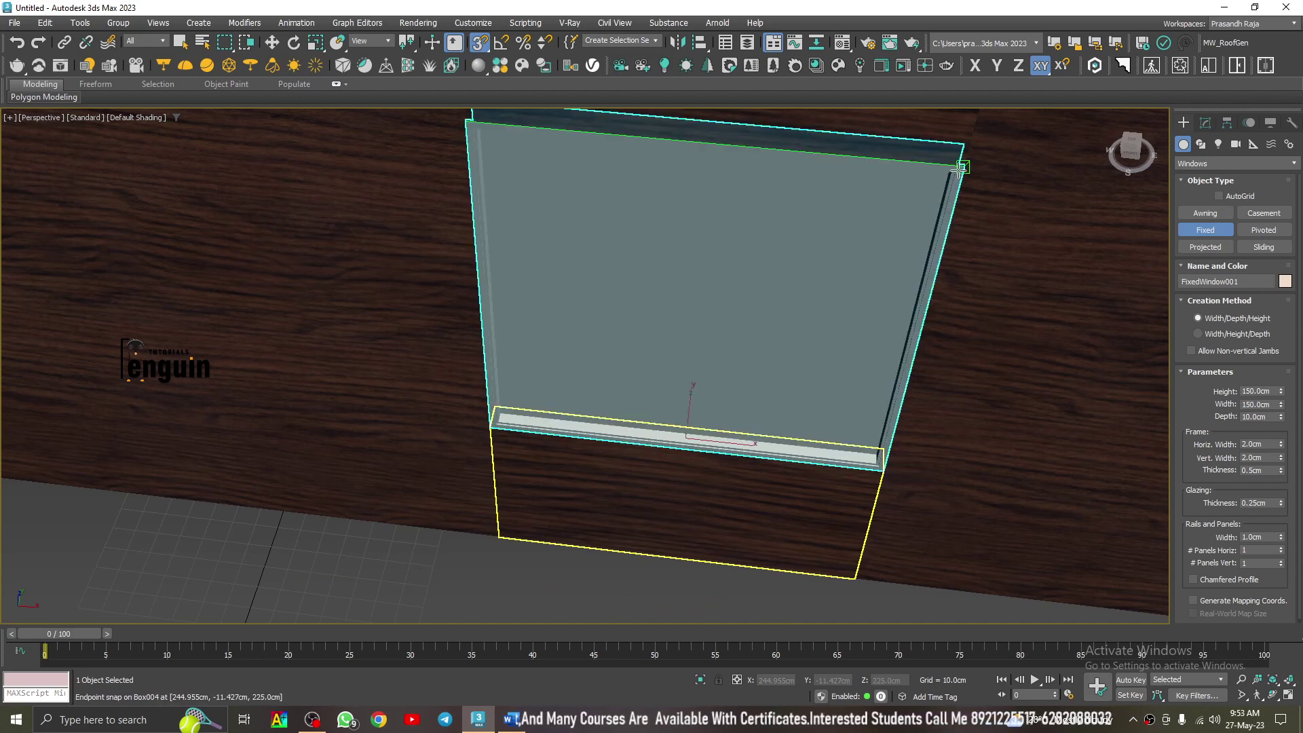
{"action": "left_click", "coordinate": [959, 168]}
{"action": "scroll", "coordinate": [1099, 333], "scroll_direction": "down", "scroll_amount": 5}
{"action": "right_click", "coordinate": [1090, 243]}
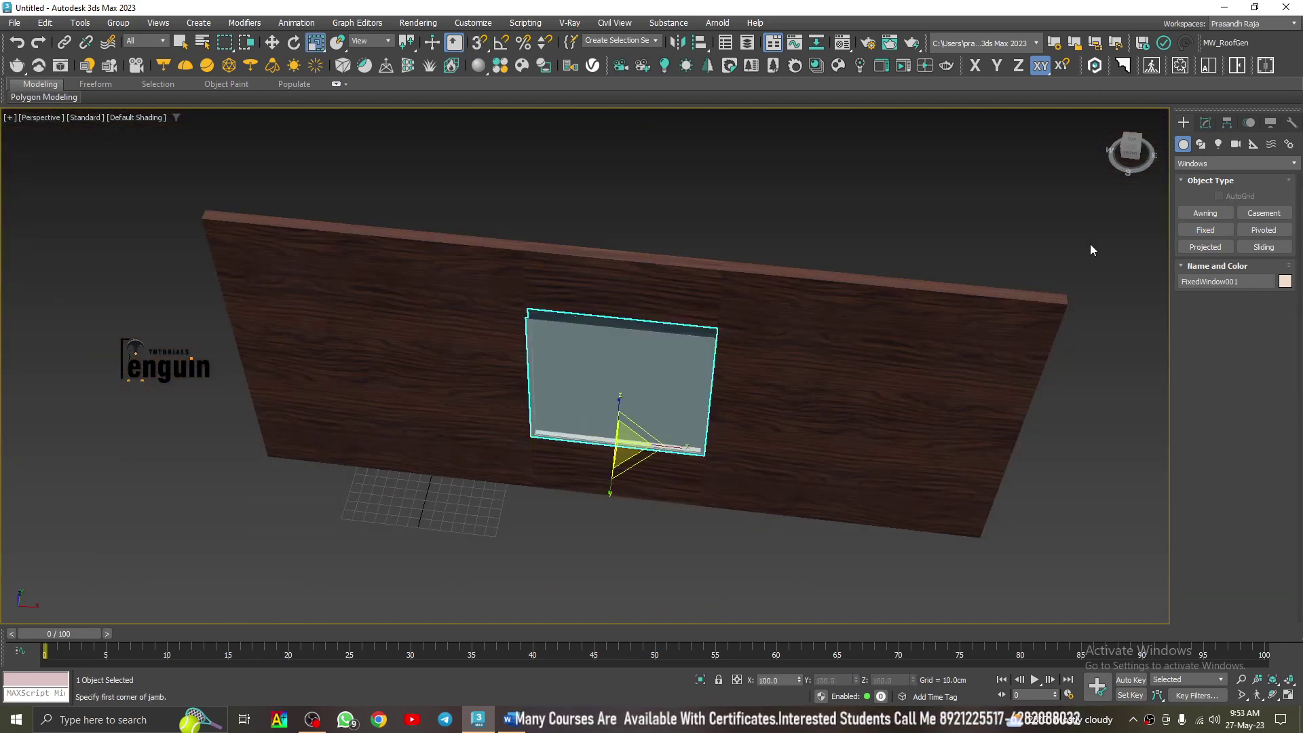
{"action": "middle_click_drag", "start_coordinate": [1090, 248], "coordinate": [841, 400], "text": "alt"}
{"action": "scroll", "coordinate": [592, 354], "scroll_direction": "up", "scroll_amount": 3}
Divide the fixed window into 2 horizontal and 2 vertical panels and inspect the dividing rails up close
{"action": "left_click", "coordinate": [593, 354]}
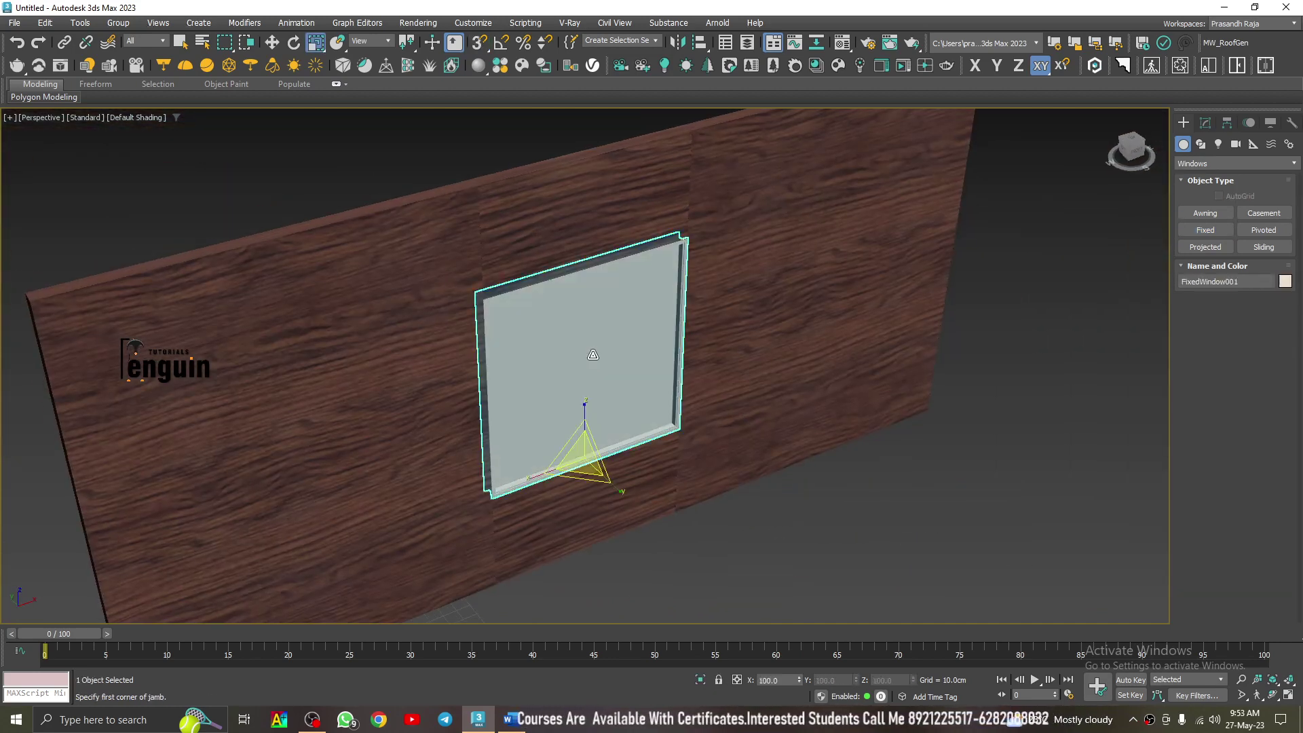
{"action": "left_click", "coordinate": [1205, 125]}
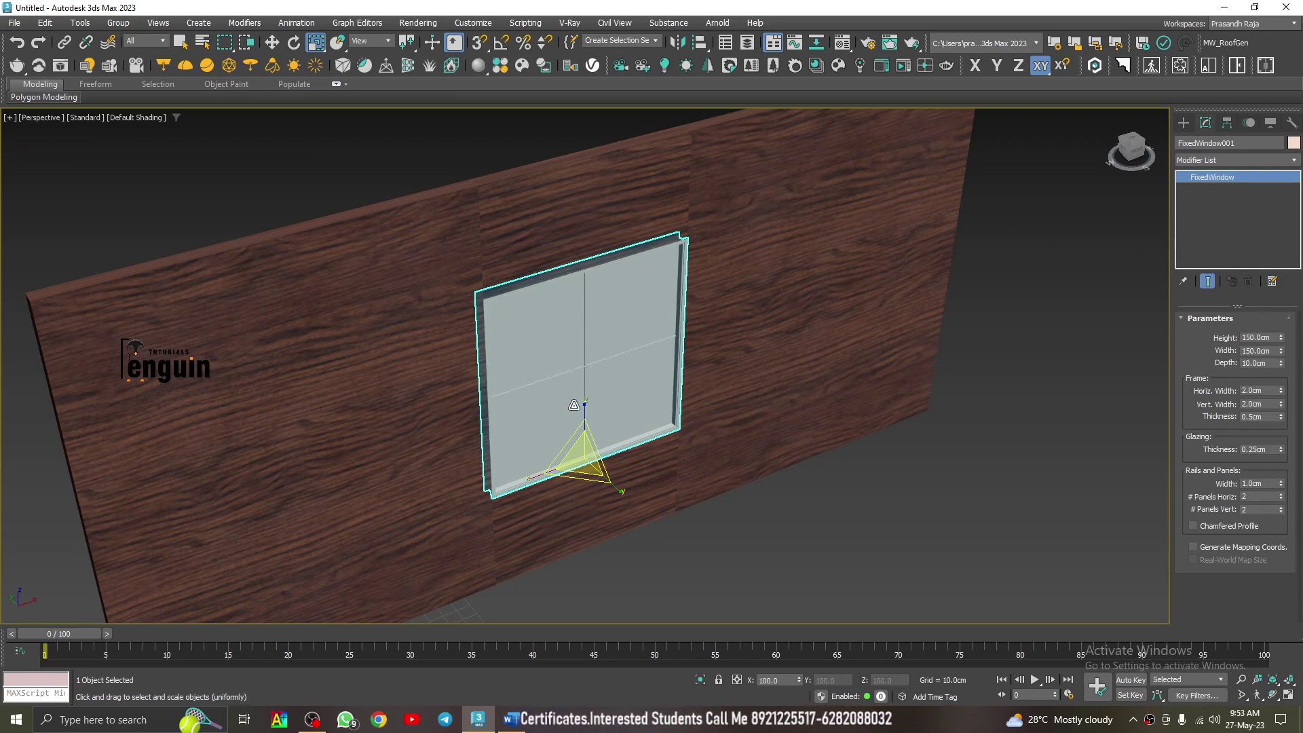
{"action": "mouse_move", "coordinate": [619, 385]}
{"action": "middle_mouse_down", "text": "alt"}
{"action": "mouse_move", "coordinate": [568, 339]}
{"action": "mouse_move", "coordinate": [628, 365]}
{"action": "middle_mouse_up", "text": "alt"}
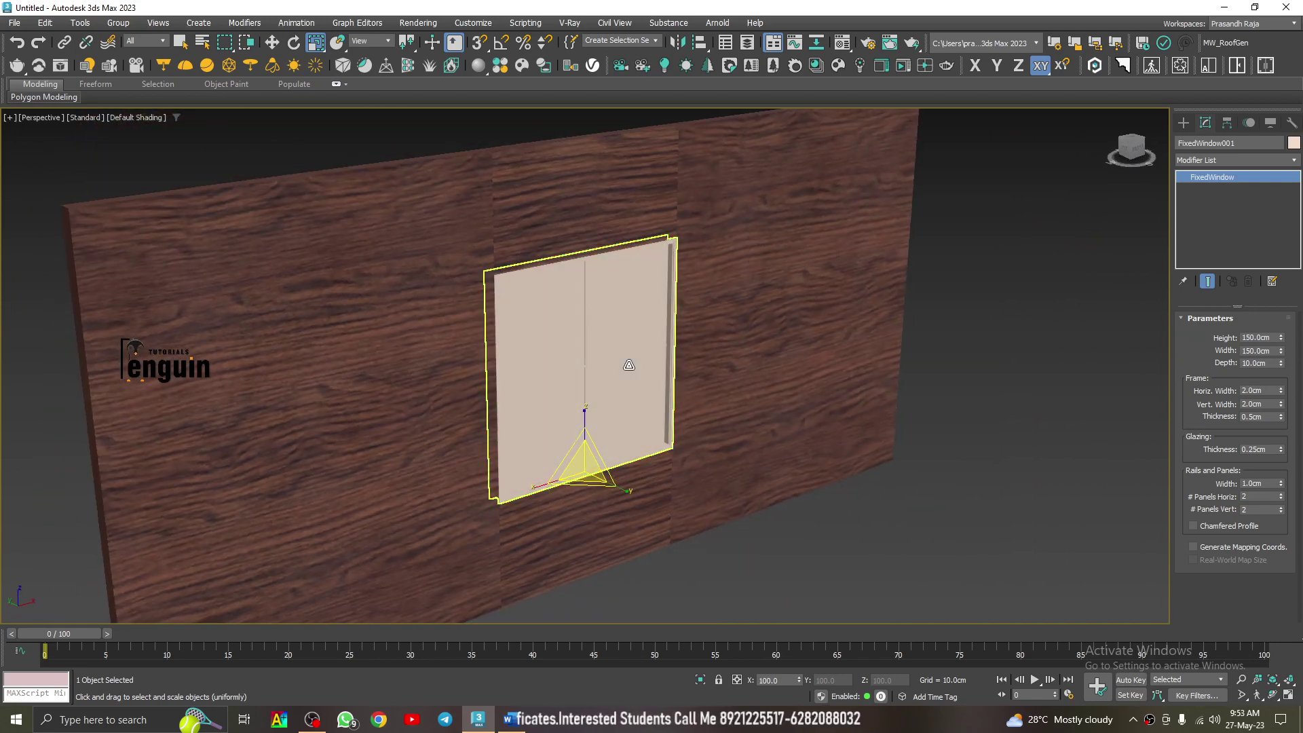
{"action": "scroll", "coordinate": [583, 369], "scroll_direction": "up", "scroll_amount": 5}
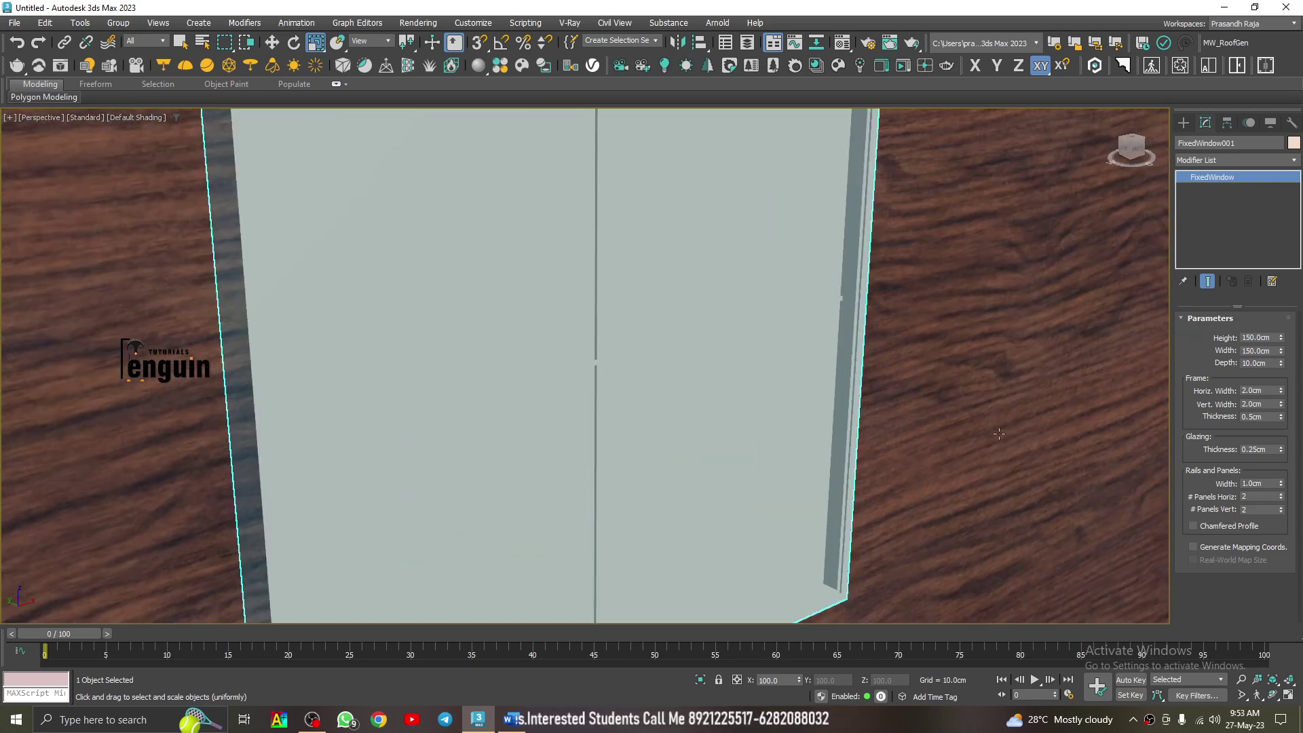
Give the fixed window's rails a chamfered profile and set their width to 3.32 cm
{"action": "left_click", "coordinate": [1193, 525]}
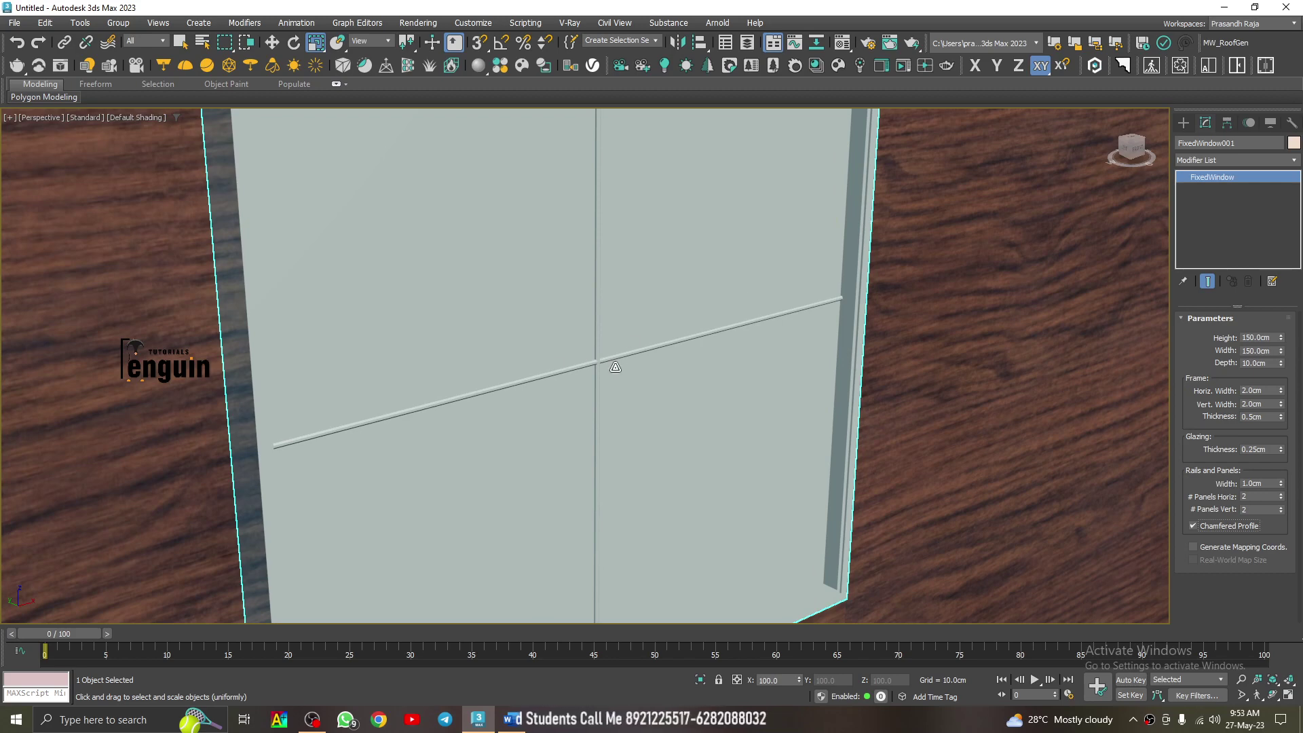
{"action": "scroll", "coordinate": [614, 367], "scroll_direction": "up", "scroll_amount": 3}
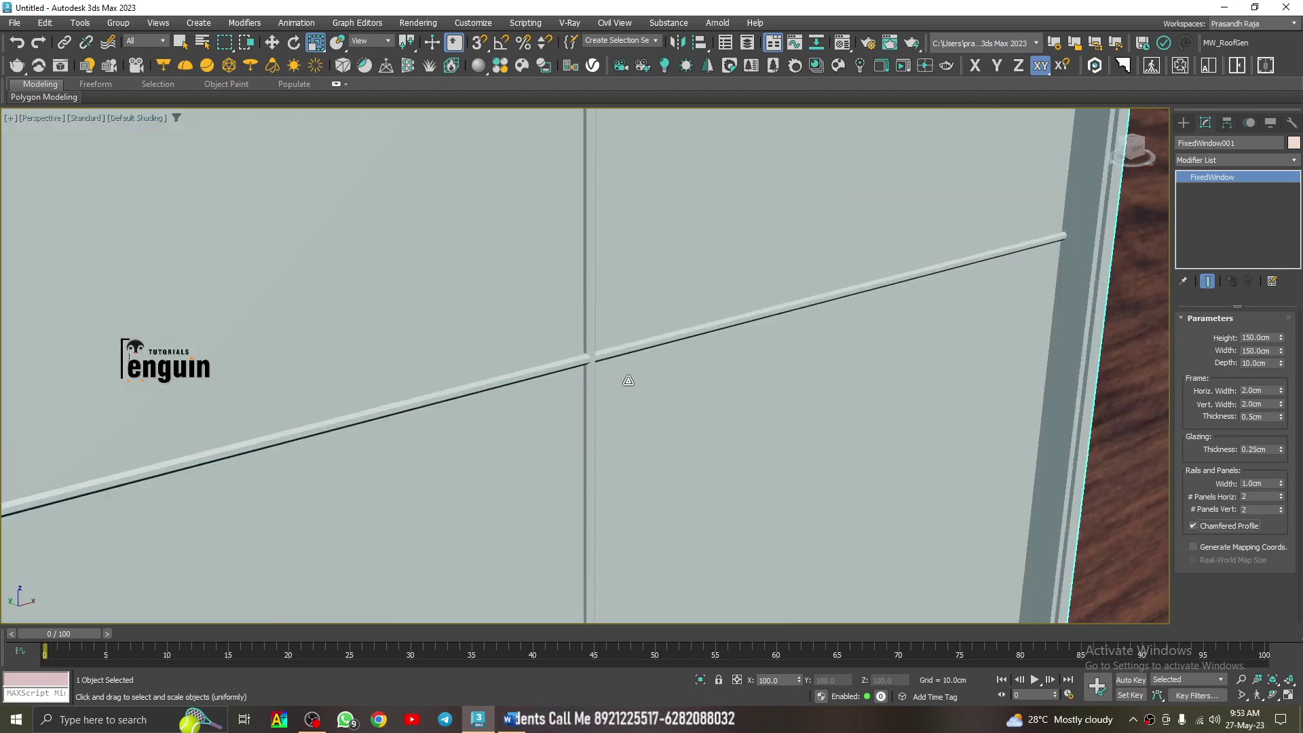
{"action": "scroll", "coordinate": [618, 385], "scroll_direction": "down", "scroll_amount": 5}
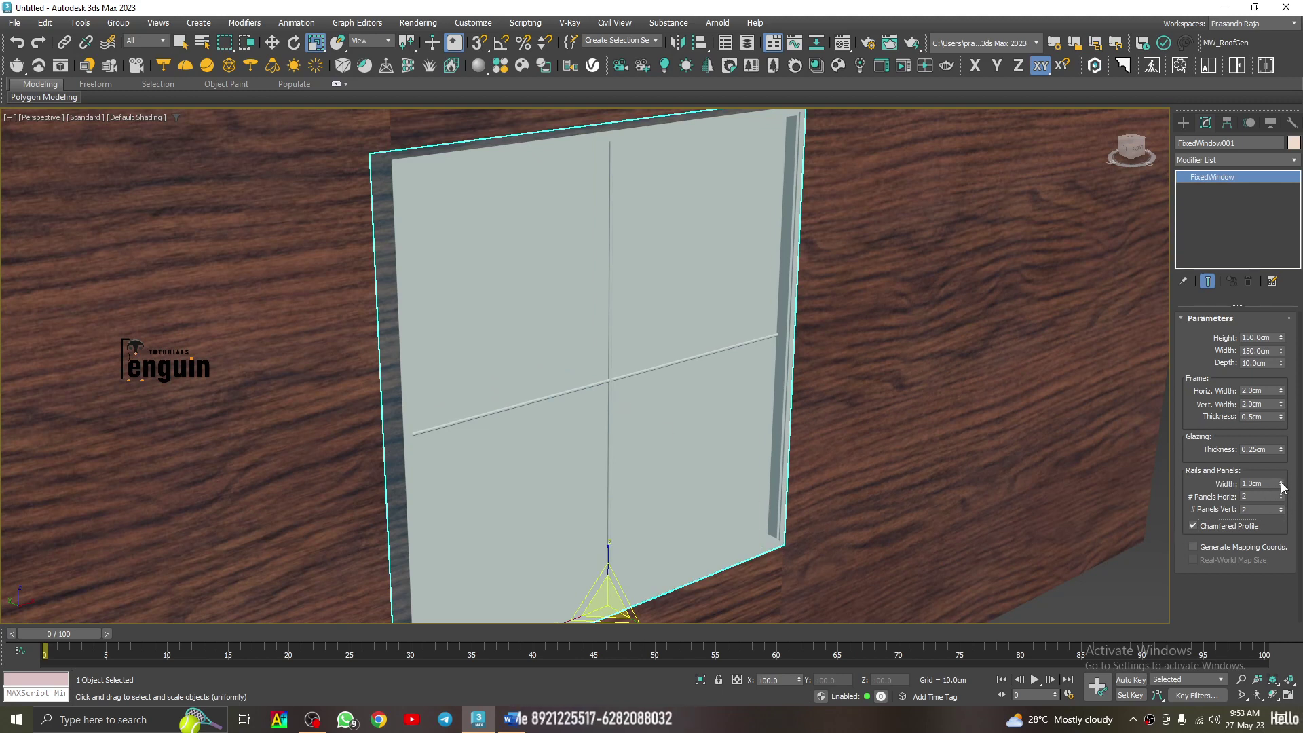
{"action": "left_click_drag", "start_coordinate": [1281, 484], "coordinate": [1263, 295]}
{"action": "scroll", "coordinate": [547, 451], "scroll_direction": "down", "scroll_amount": 6}
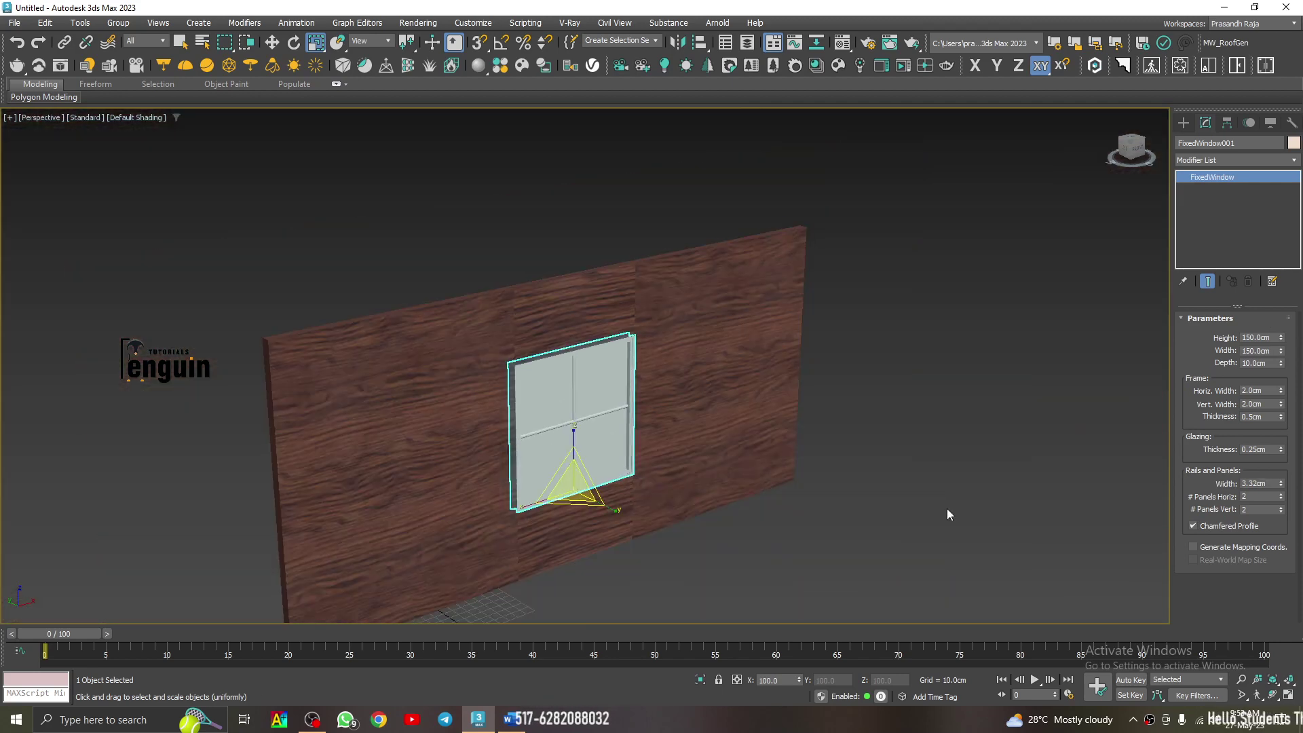
Delete the fixed window from the wall opening
{"action": "left_click", "coordinate": [947, 508]}
{"action": "middle_click_drag", "start_coordinate": [947, 508], "coordinate": [1082, 335], "text": "alt"}
{"action": "left_click", "coordinate": [576, 361]}
{"action": "key", "text": "Delete"}
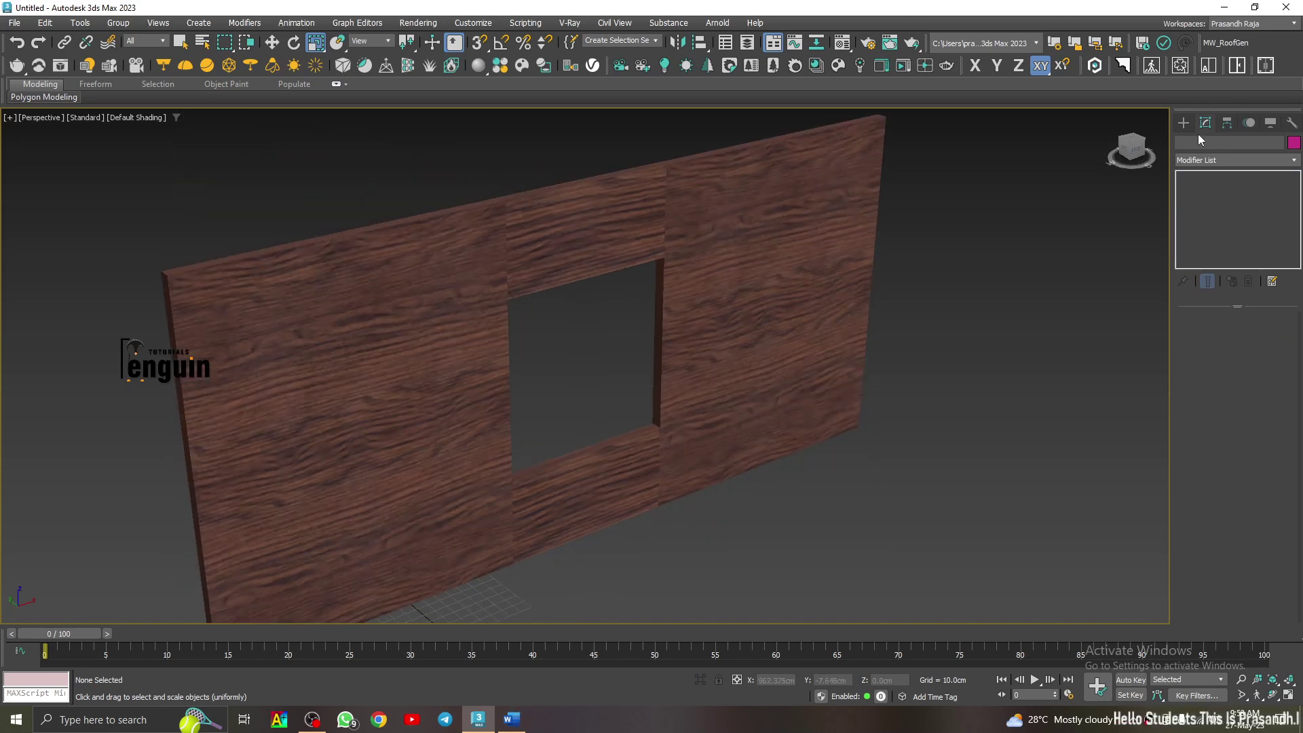
Start a pivoted window at the sill of the wall opening with snapping turned on
{"action": "left_click", "coordinate": [1183, 122]}
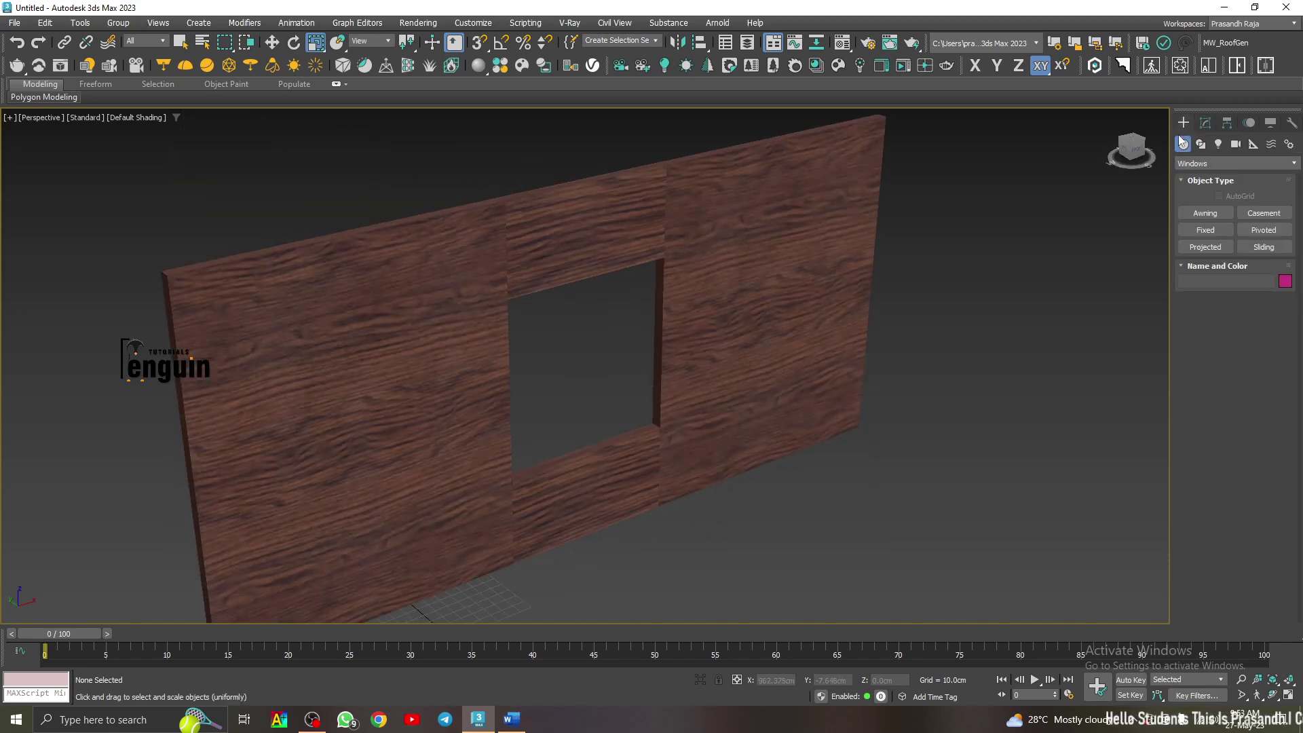
{"action": "left_click", "coordinate": [1255, 230]}
{"action": "middle_click_drag", "start_coordinate": [599, 417], "coordinate": [544, 438], "text": "alt"}
{"action": "scroll", "coordinate": [543, 421], "scroll_direction": "up", "scroll_amount": 5}
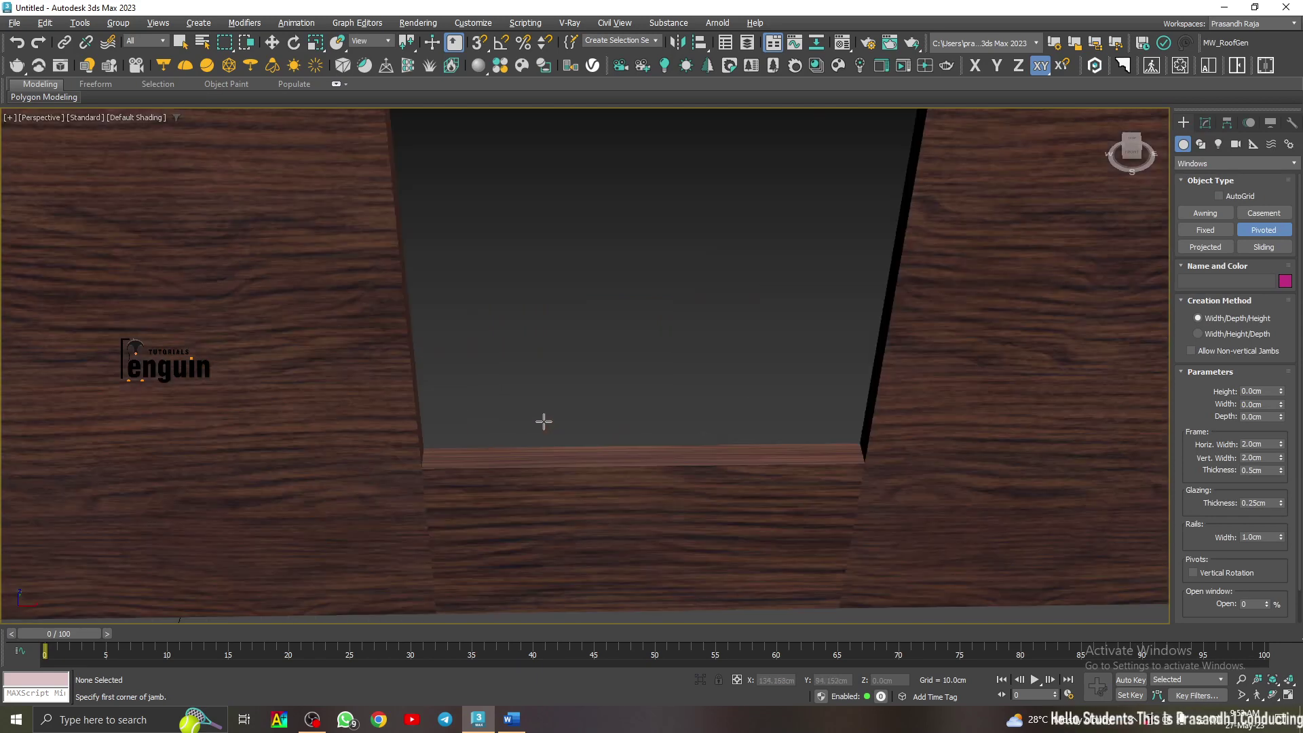
{"action": "key", "text": "s"}
{"action": "left_click_drag", "start_coordinate": [423, 455], "coordinate": [926, 422]}
{"action": "scroll", "coordinate": [422, 453], "scroll_direction": "up", "scroll_amount": 3}
{"action": "scroll", "coordinate": [631, 414], "scroll_direction": "down", "scroll_amount": 3}
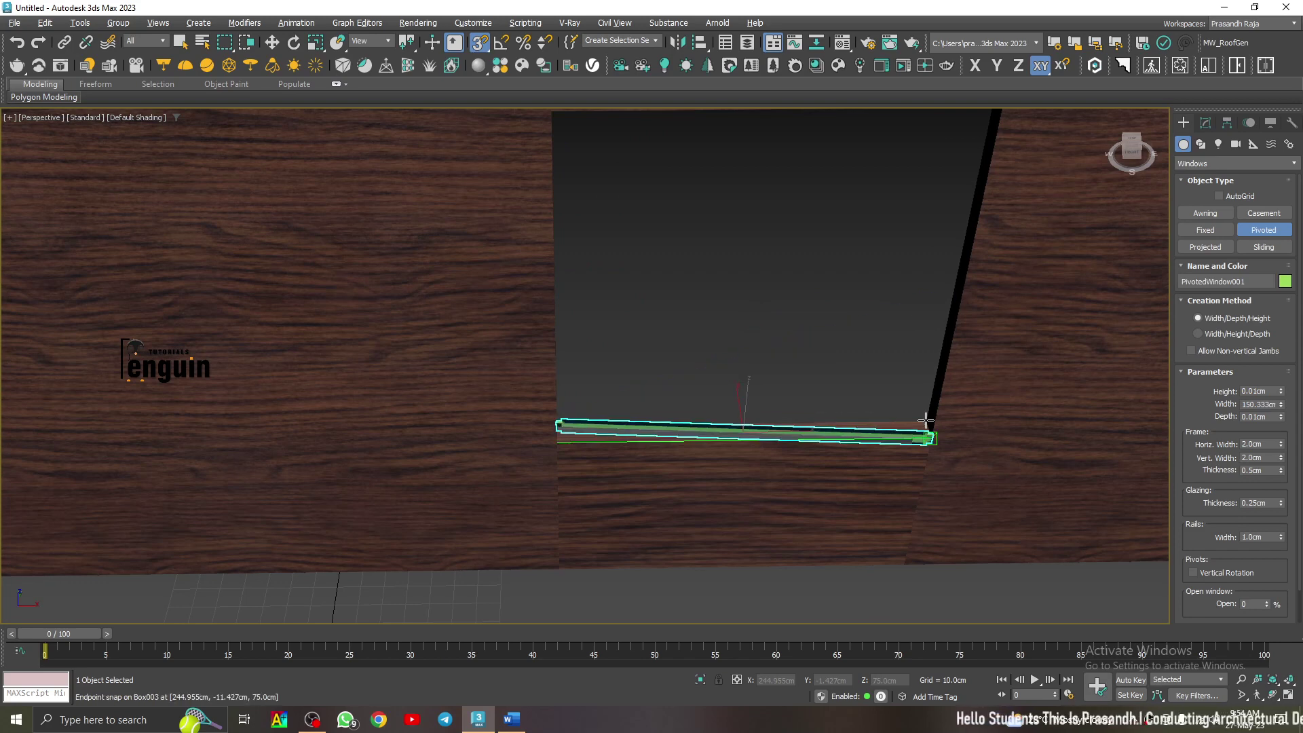
{"action": "right_click", "coordinate": [921, 420]}
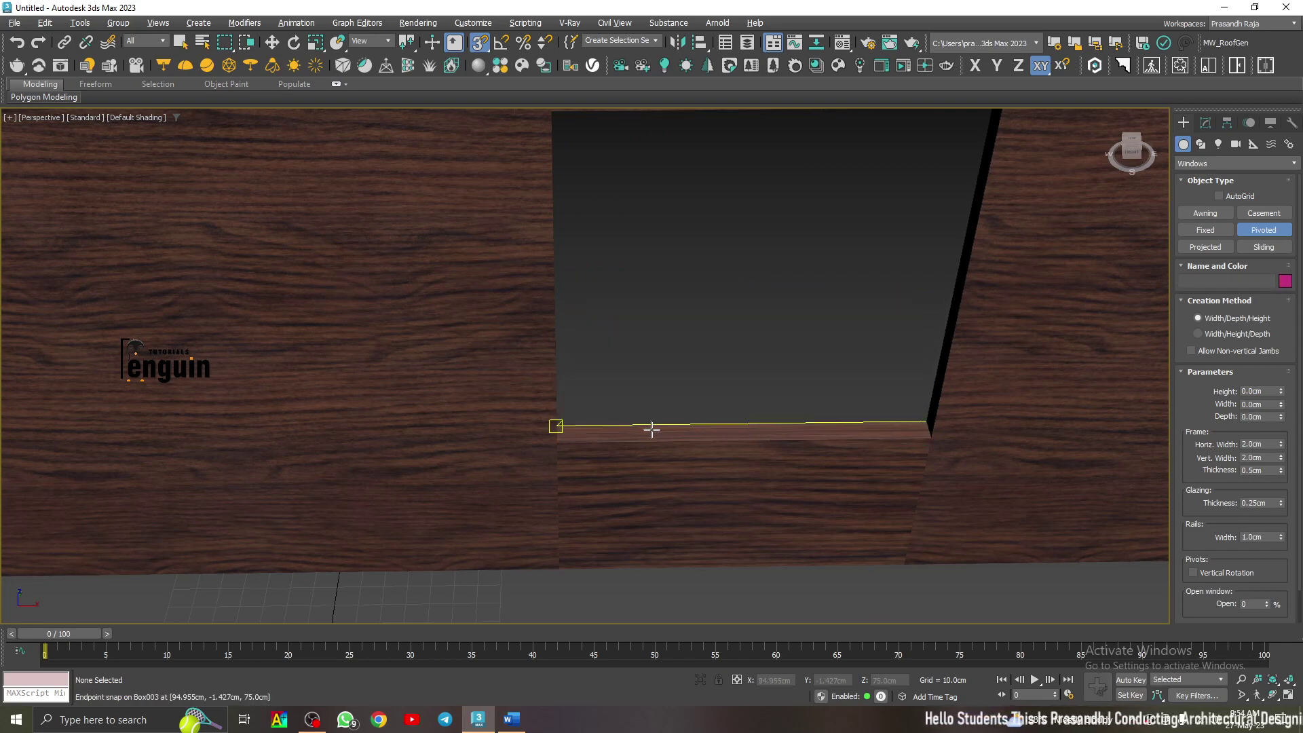
Create the pivoted window in the wall opening, 150 cm wide, 10 cm deep and 150 cm high
{"action": "middle_click_drag", "start_coordinate": [649, 430], "coordinate": [631, 441], "text": "alt"}
{"action": "left_click_drag", "start_coordinate": [570, 401], "coordinate": [943, 459]}
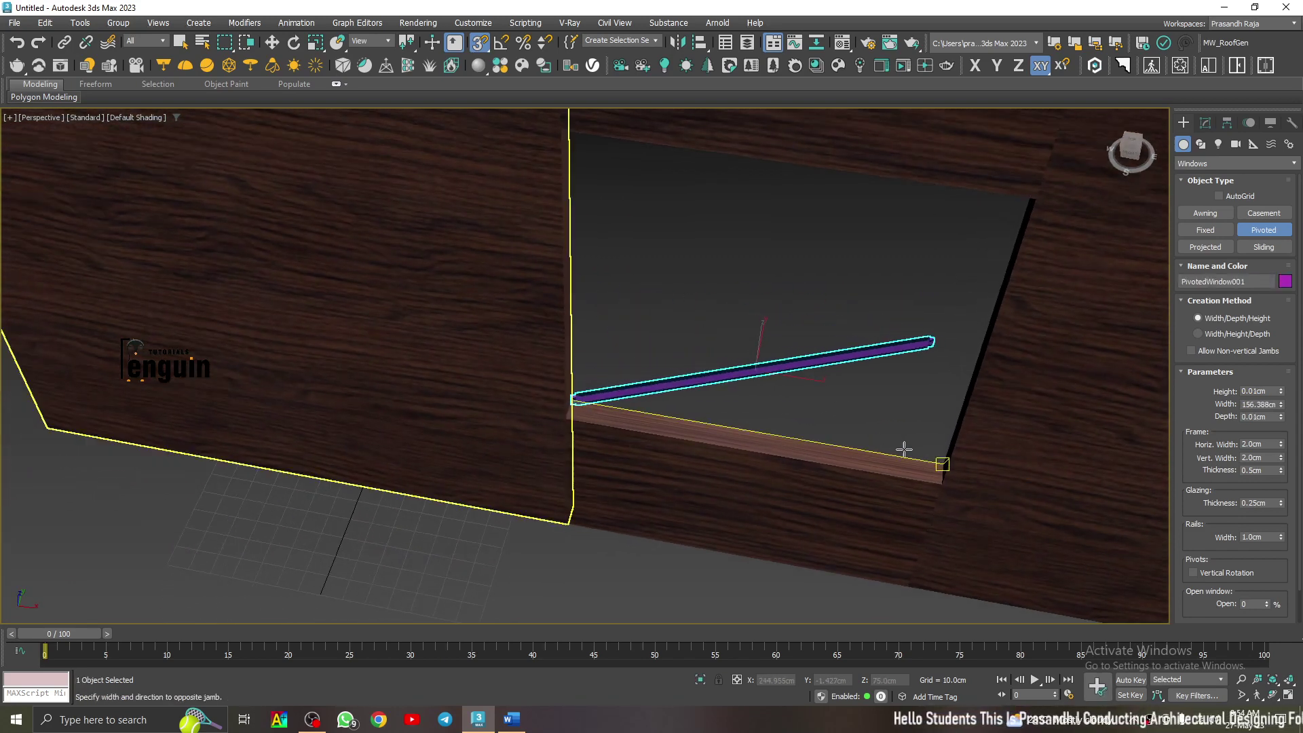
{"action": "left_click", "coordinate": [942, 483]}
{"action": "middle_click_drag", "start_coordinate": [942, 483], "coordinate": [747, 469], "text": "alt"}
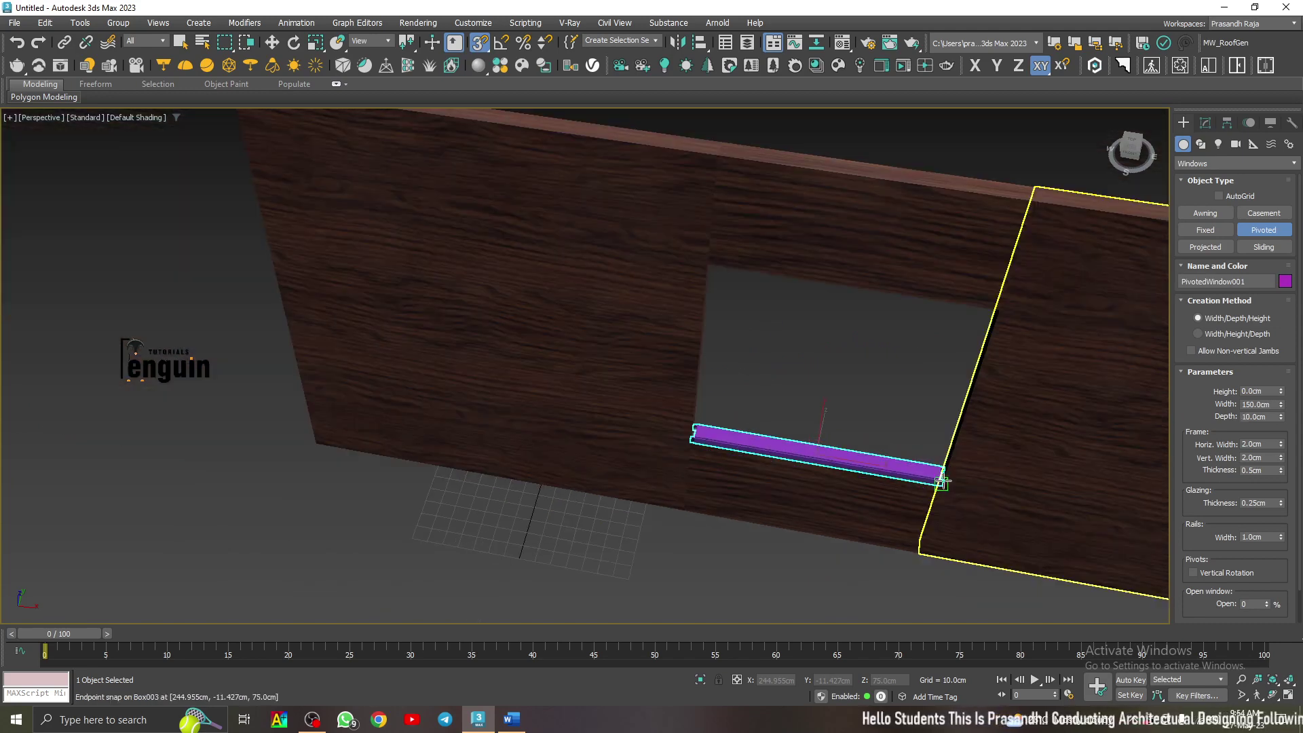
{"action": "left_click", "coordinate": [741, 395]}
{"action": "scroll", "coordinate": [741, 395], "scroll_direction": "down", "scroll_amount": 5}
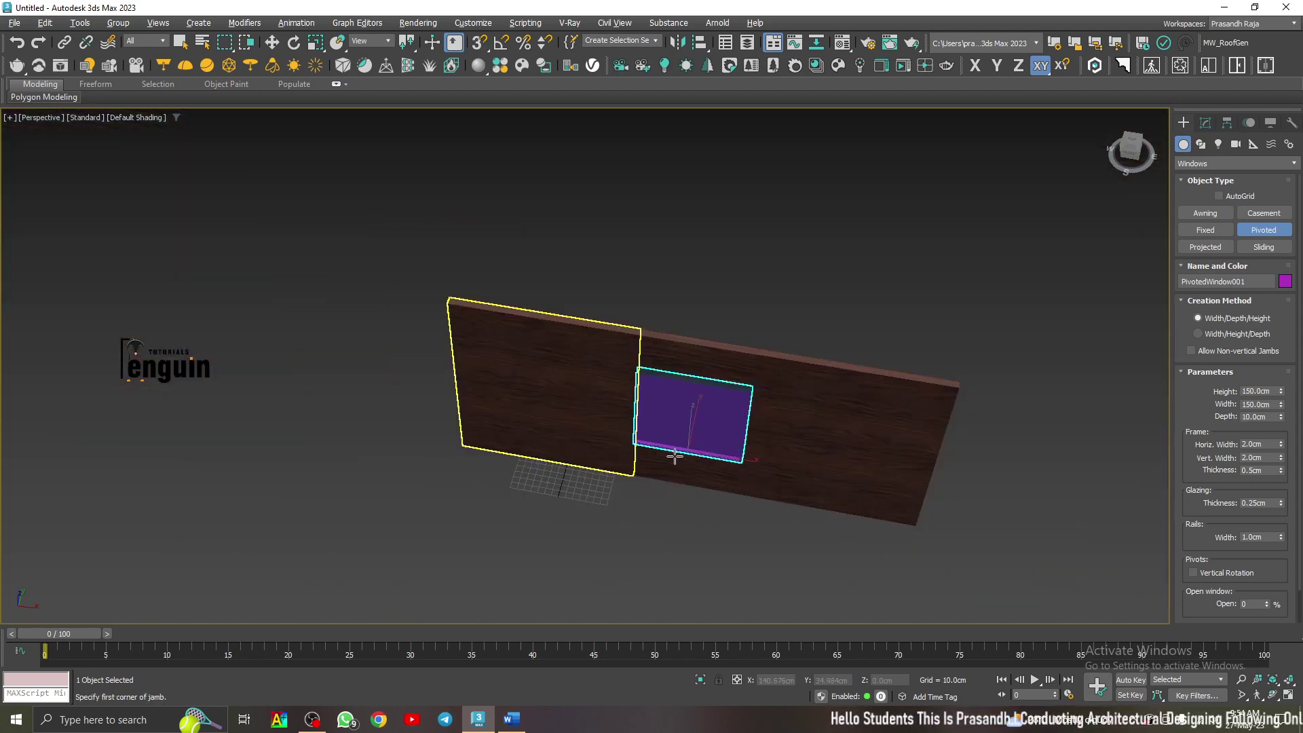
{"action": "middle_click_drag", "start_coordinate": [740, 395], "coordinate": [948, 349], "text": "alt"}
{"action": "right_click", "coordinate": [925, 362]}
{"action": "left_click", "coordinate": [692, 423]}
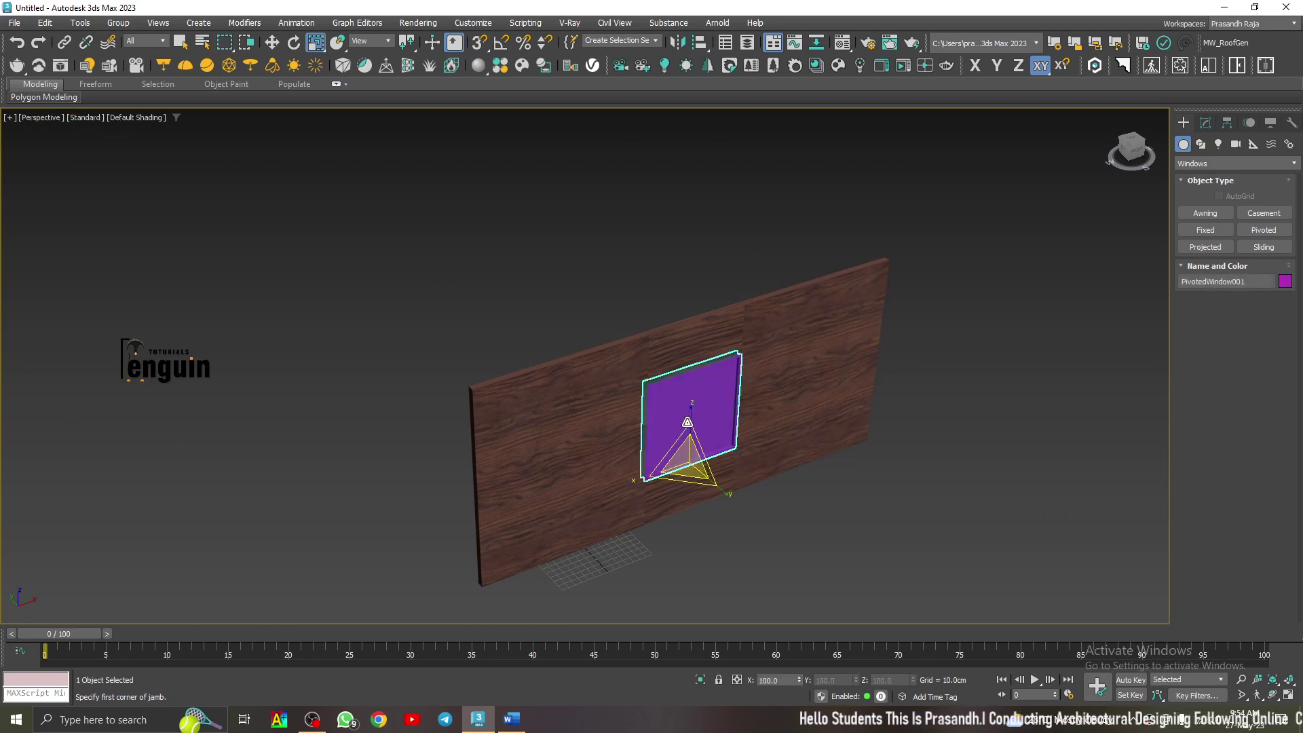
Open the pivoted window 25% and make its sash pivot with vertical rotation
{"action": "scroll", "coordinate": [686, 422], "scroll_direction": "up", "scroll_amount": 3}
{"action": "left_click", "coordinate": [1206, 124]}
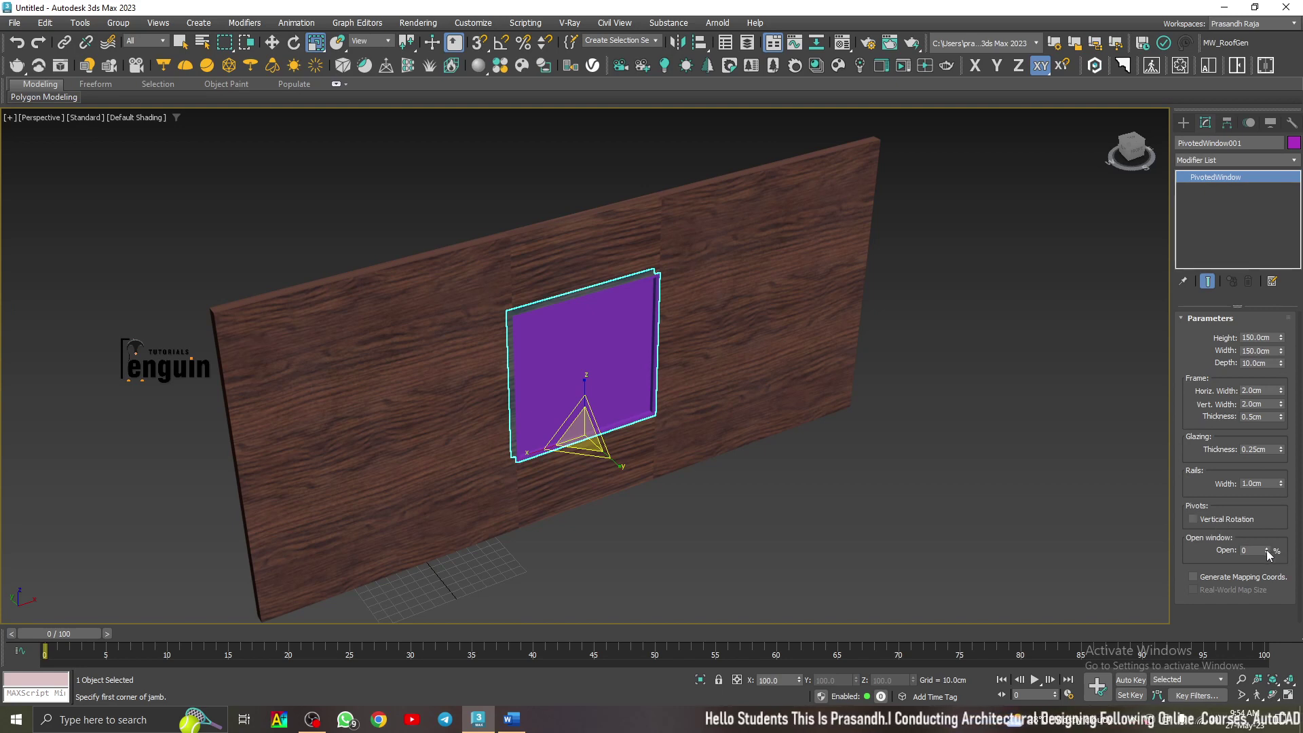
{"action": "left_click_drag", "start_coordinate": [1268, 553], "coordinate": [1208, 520]}
{"action": "left_click", "coordinate": [1209, 517]}
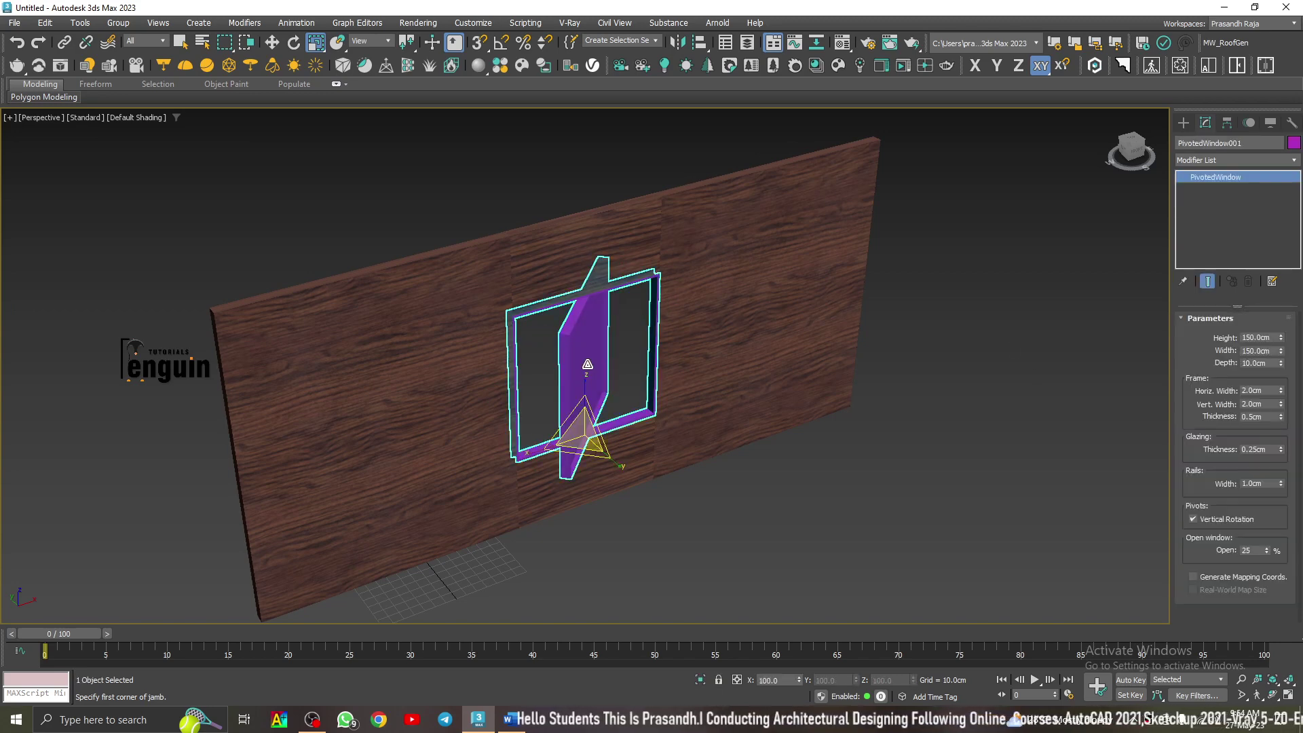
Delete the pivoted window from the wall opening and start a projected window
{"action": "key", "text": "Delete"}
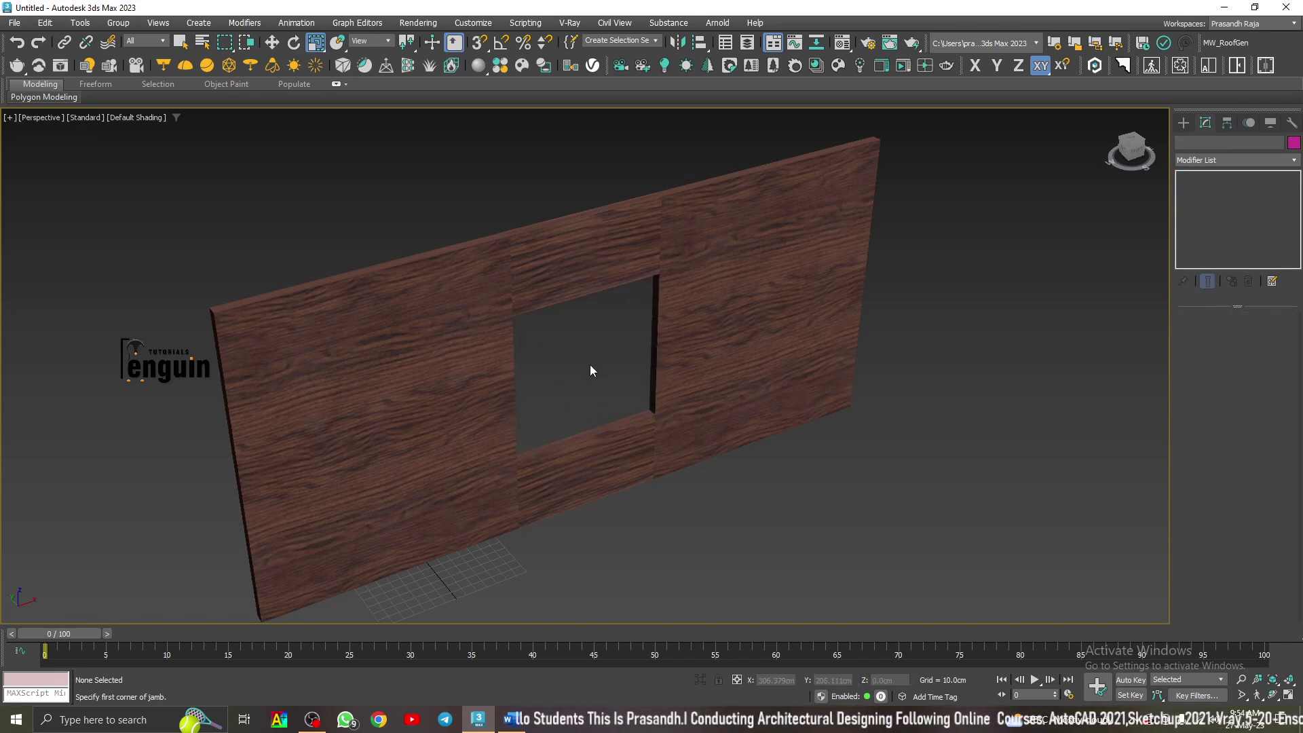
{"action": "left_click", "coordinate": [1184, 121]}
{"action": "left_click", "coordinate": [1206, 247]}
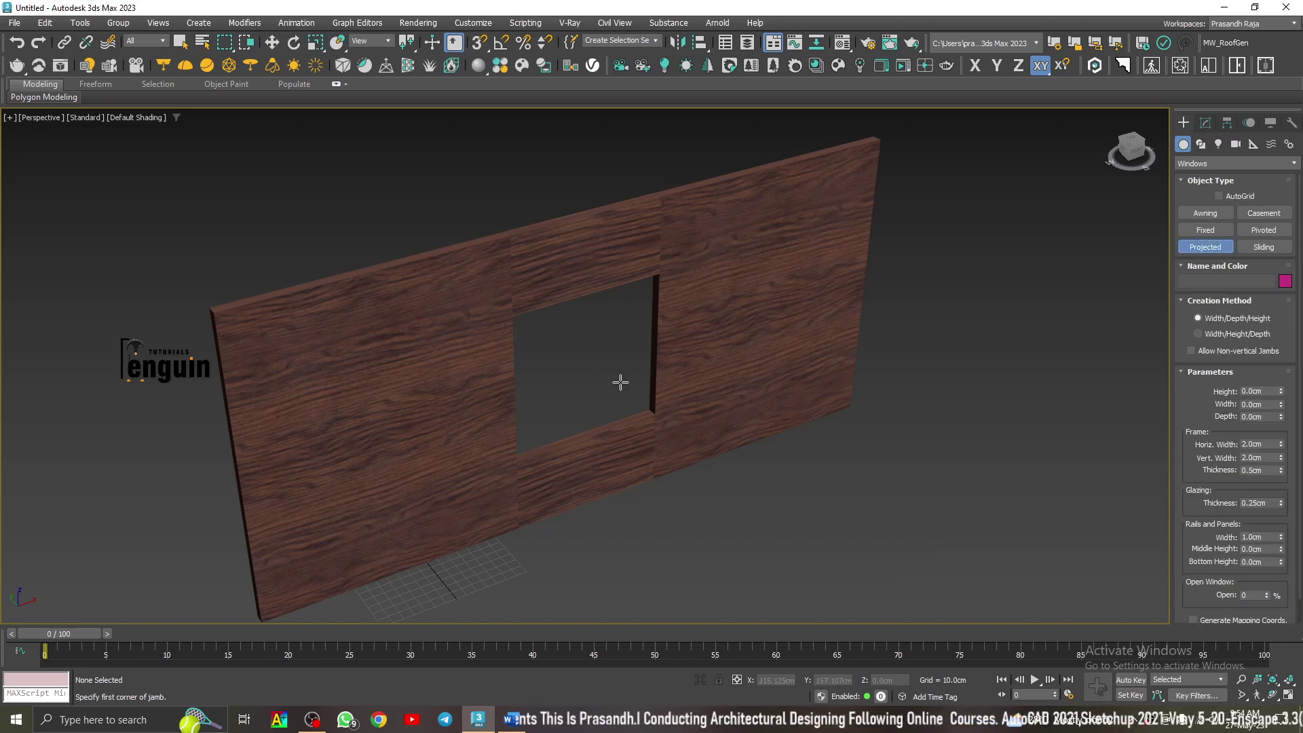
{"action": "middle_click_drag", "start_coordinate": [620, 382], "coordinate": [564, 405], "text": "alt"}
{"action": "scroll", "coordinate": [564, 404], "scroll_direction": "up", "scroll_amount": 4}
{"action": "key", "text": "s"}
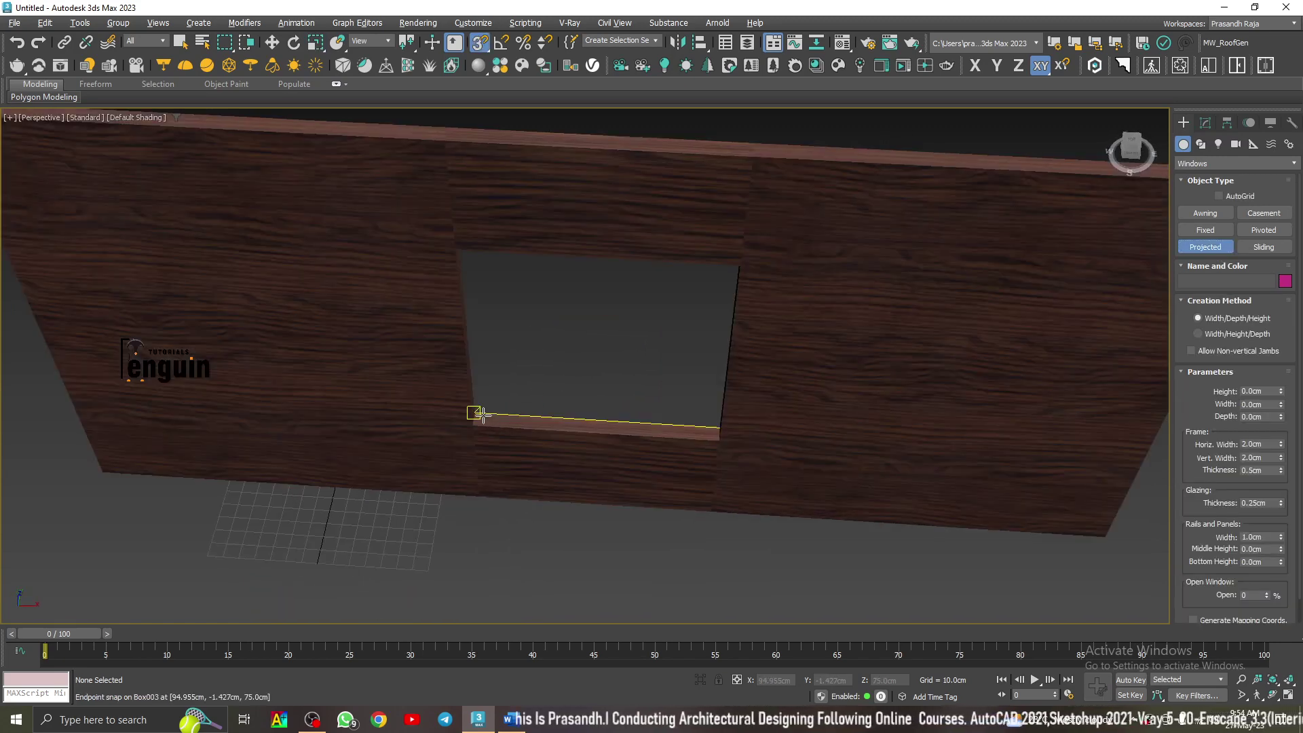
{"action": "left_click_drag", "start_coordinate": [478, 414], "coordinate": [719, 428]}
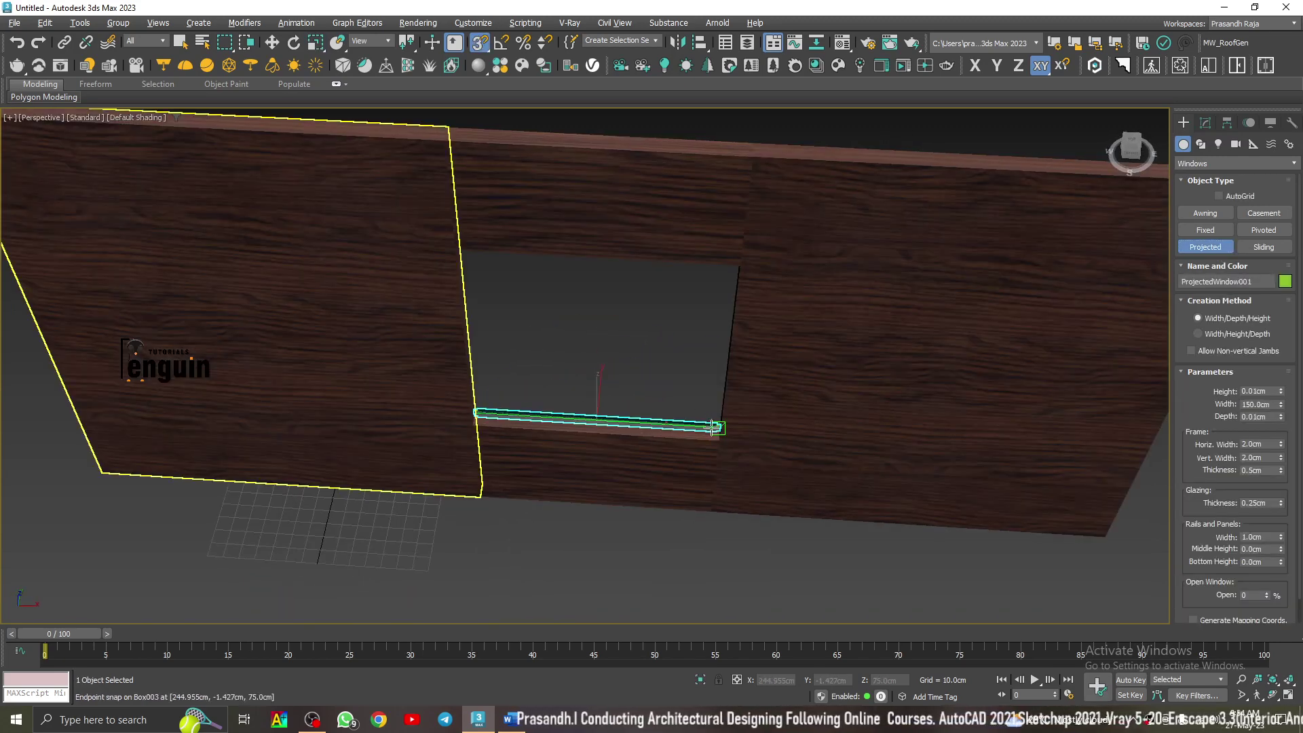
{"action": "left_click", "coordinate": [712, 441]}
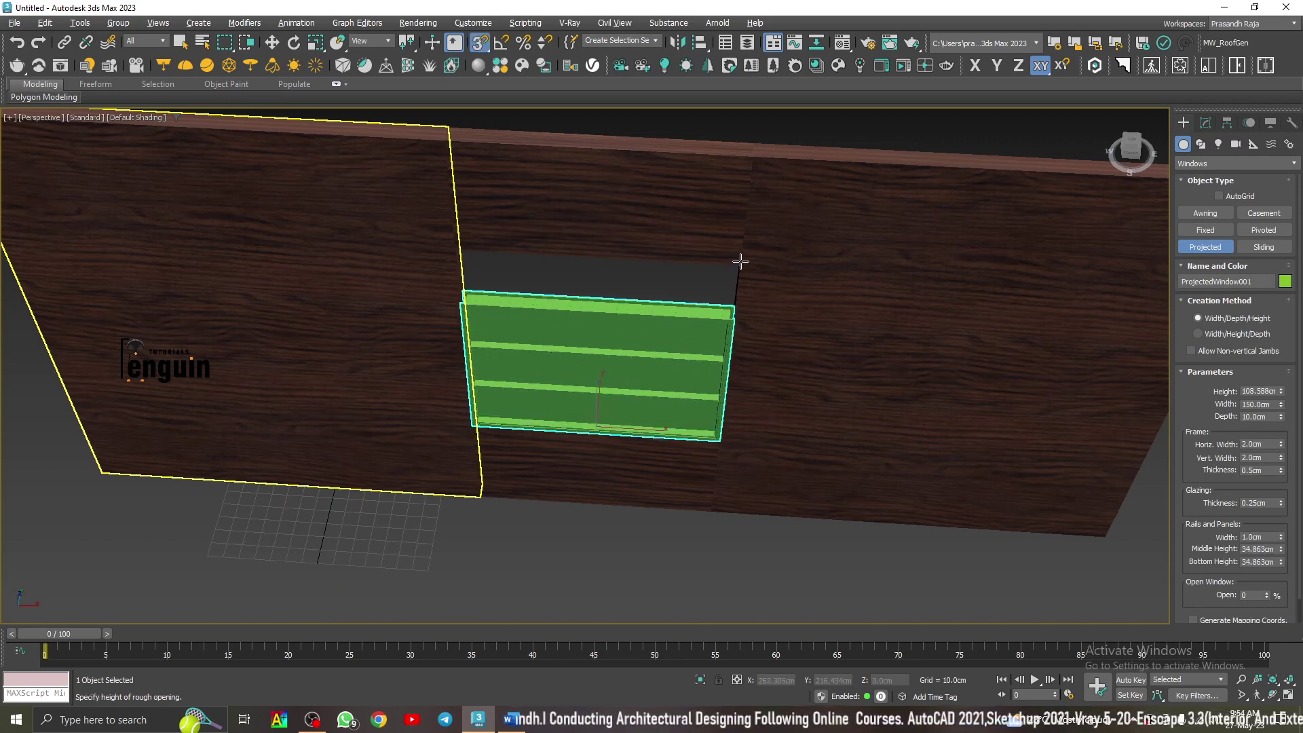
{"action": "right_click", "coordinate": [727, 288]}
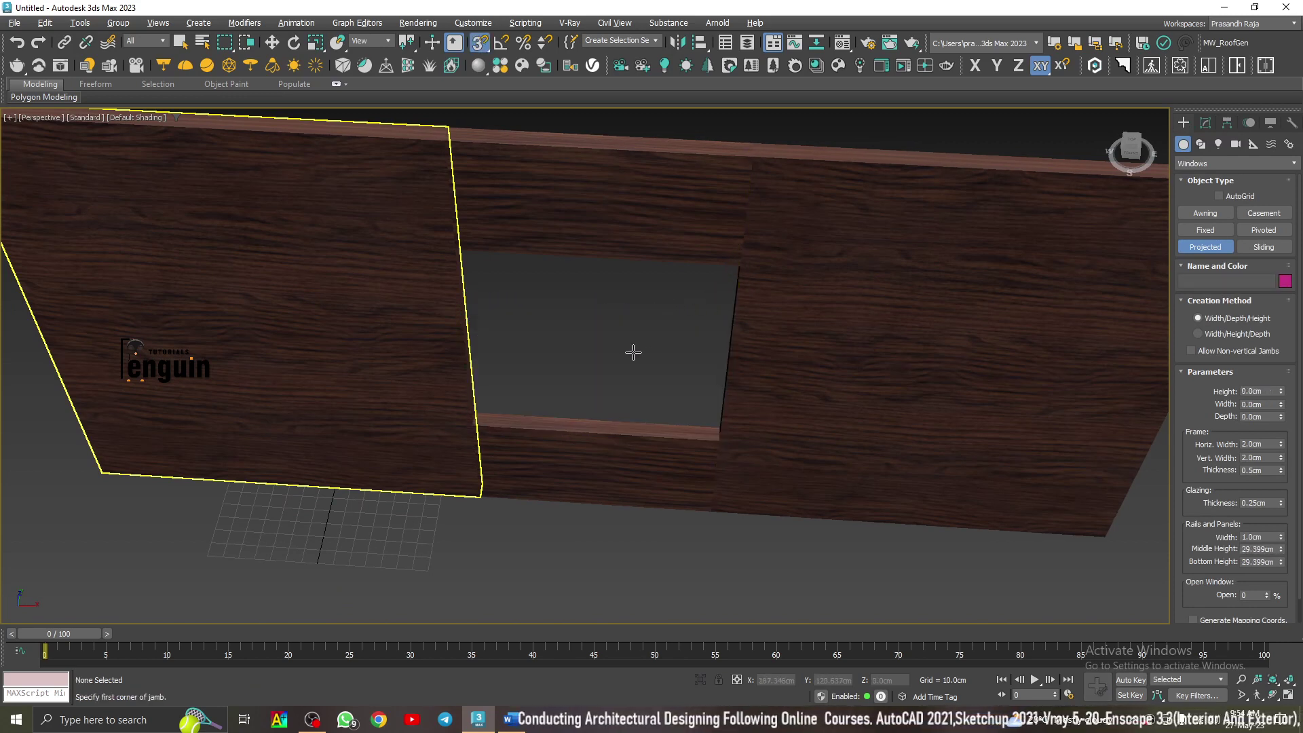
Create a projected window snapped to the opening's corners, 150 cm wide, 10 cm deep and 150 cm high
{"action": "key", "text": "s"}
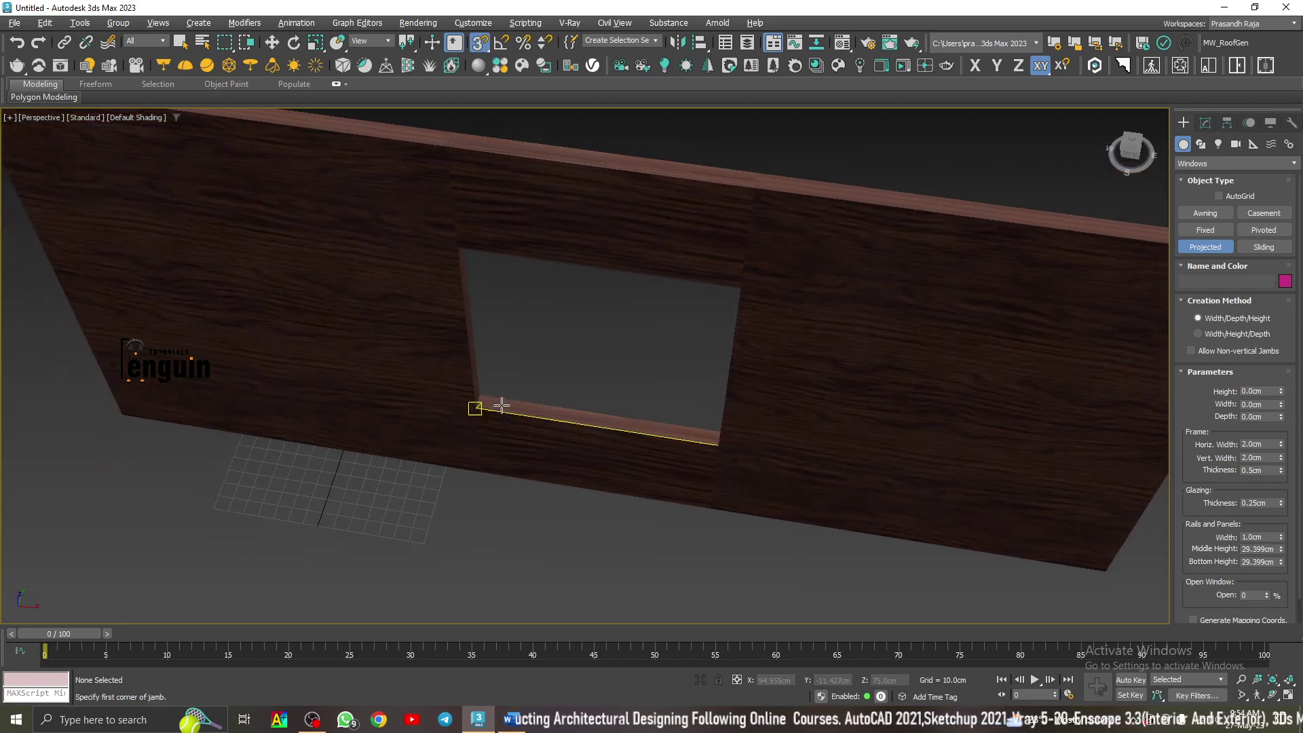
{"action": "left_click_drag", "start_coordinate": [500, 404], "coordinate": [718, 435]}
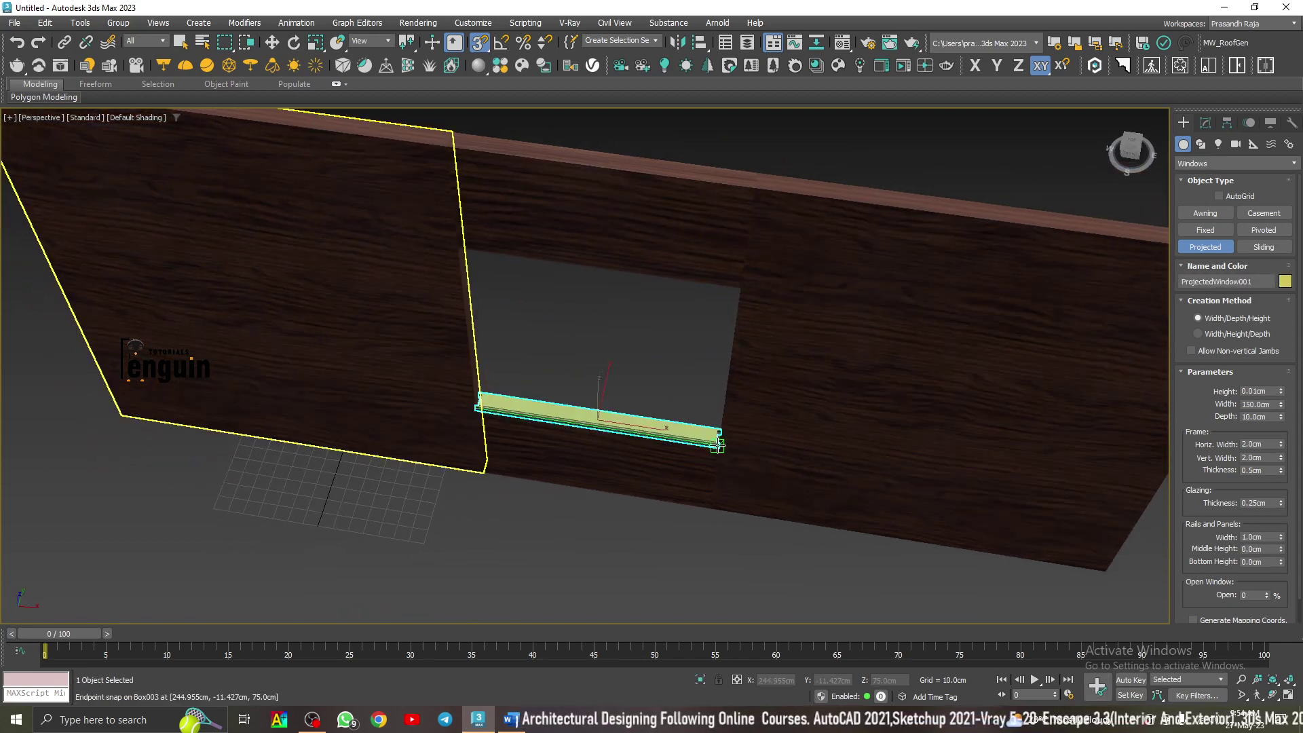
{"action": "left_click", "coordinate": [719, 440]}
{"action": "left_click", "coordinate": [740, 287]}
{"action": "key", "text": "s"}
{"action": "middle_click_drag", "start_coordinate": [711, 324], "coordinate": [950, 316], "text": "alt"}
{"action": "key", "text": "r"}
Open the projected window 42% and view its tilted sashes from the front
{"action": "left_click", "coordinate": [1205, 122]}
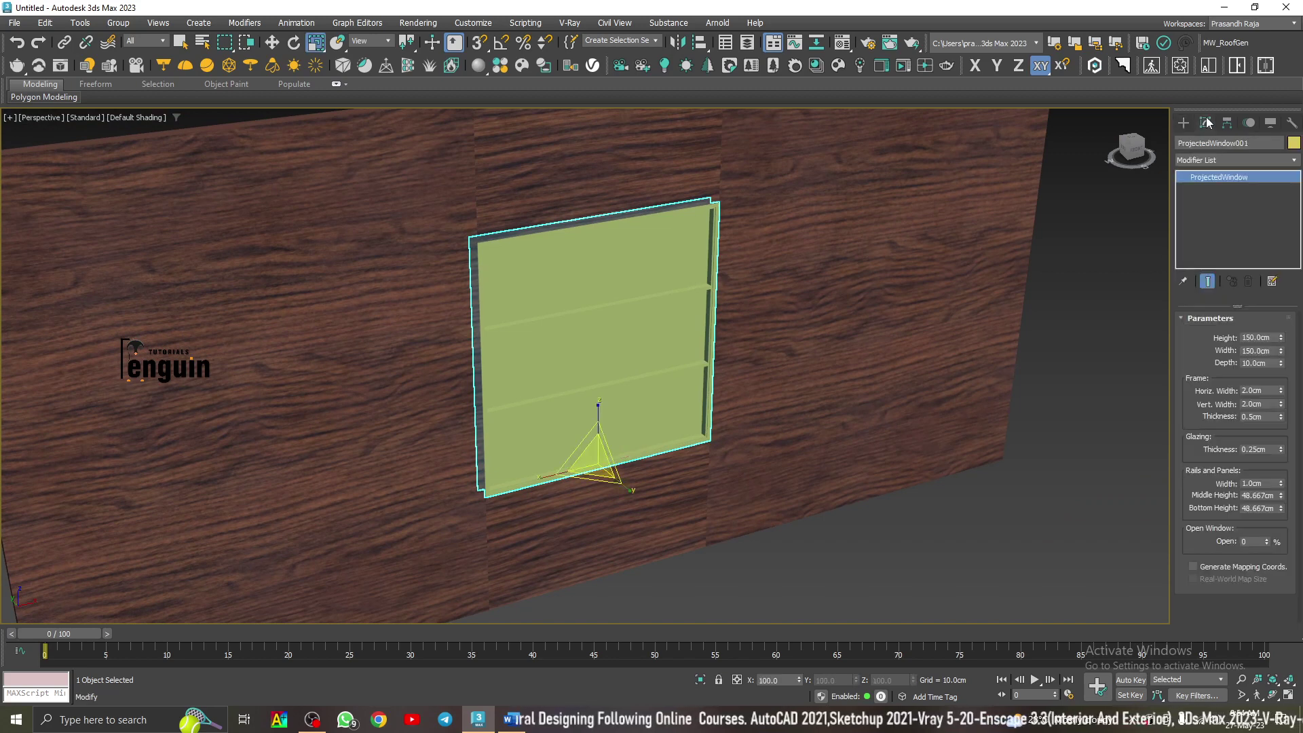
{"action": "left_click_drag", "start_coordinate": [1266, 545], "coordinate": [1266, 511]}
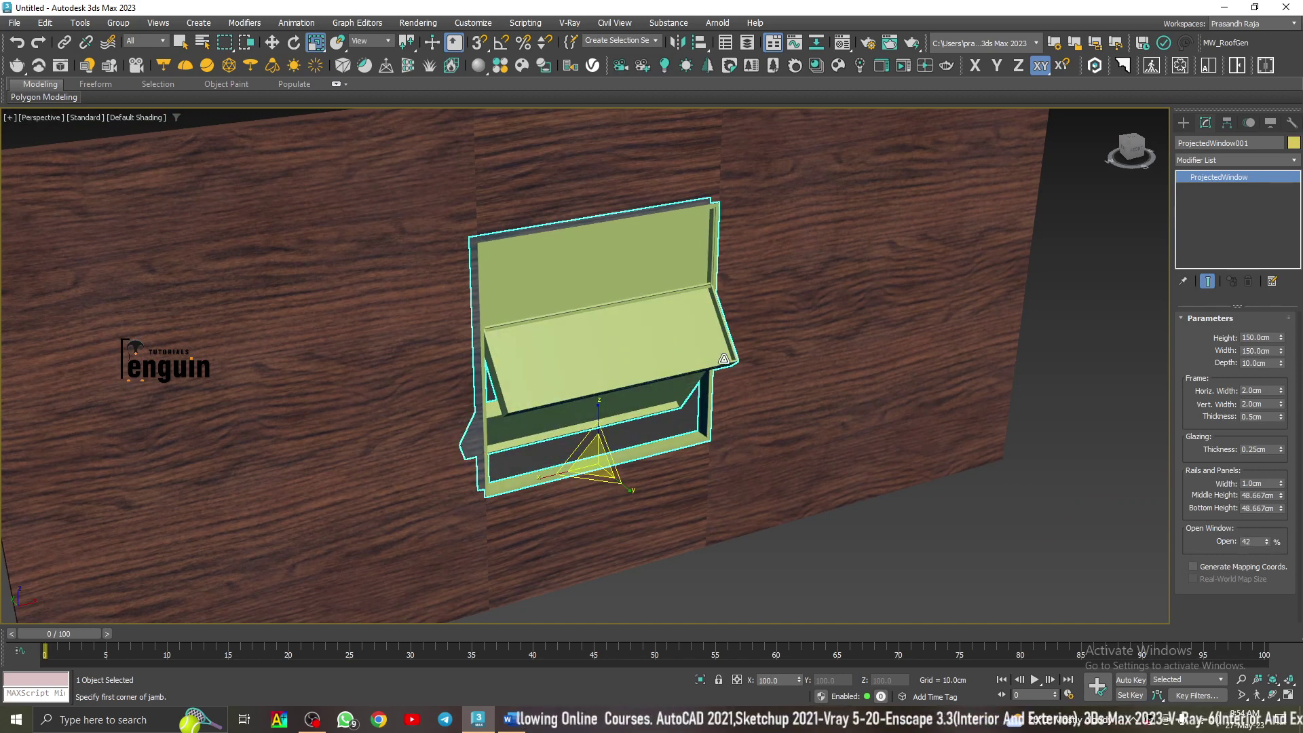
{"action": "mouse_move", "coordinate": [727, 360]}
{"action": "middle_mouse_down", "text": "alt"}
{"action": "mouse_move", "coordinate": [701, 345]}
{"action": "mouse_move", "coordinate": [727, 344]}
{"action": "middle_mouse_up", "text": "alt"}
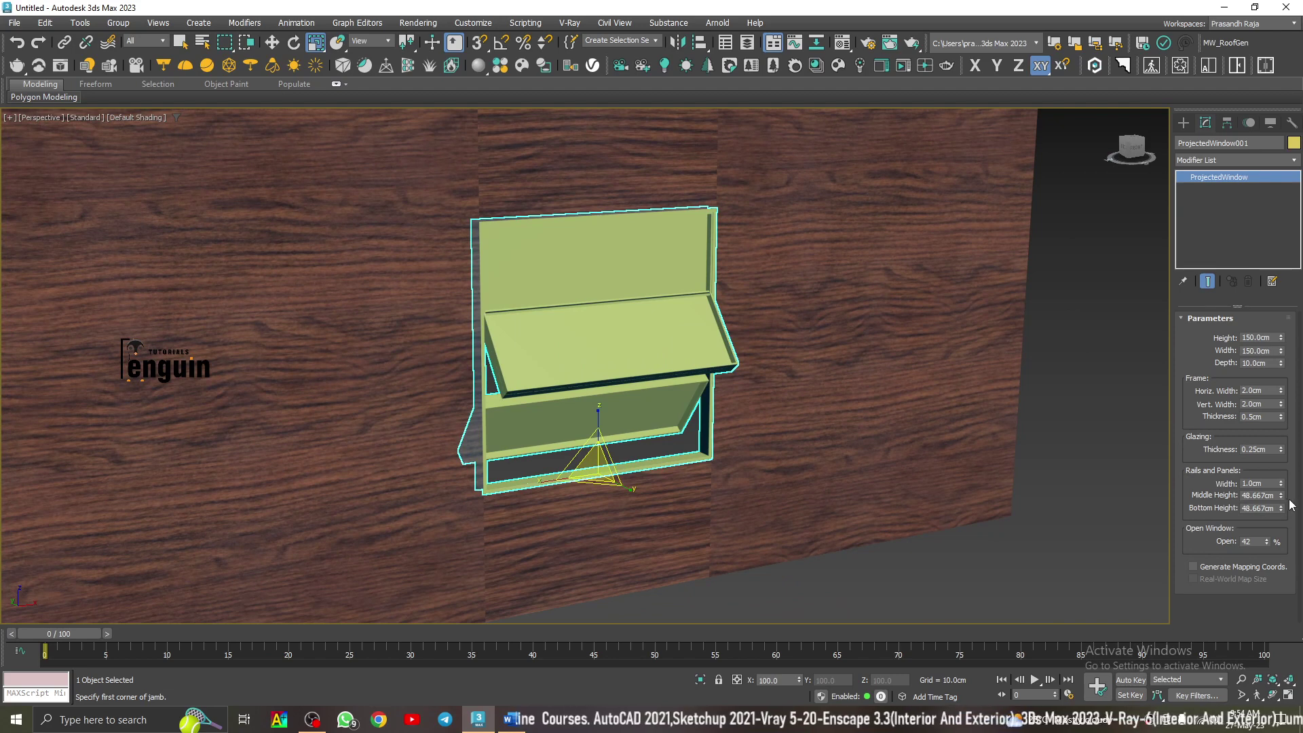
Adjust the projected window's panels to a middle height of 37.18 cm and a bottom height of 34.553 cm
{"action": "left_click_drag", "start_coordinate": [1280, 495], "coordinate": [1279, 427]}
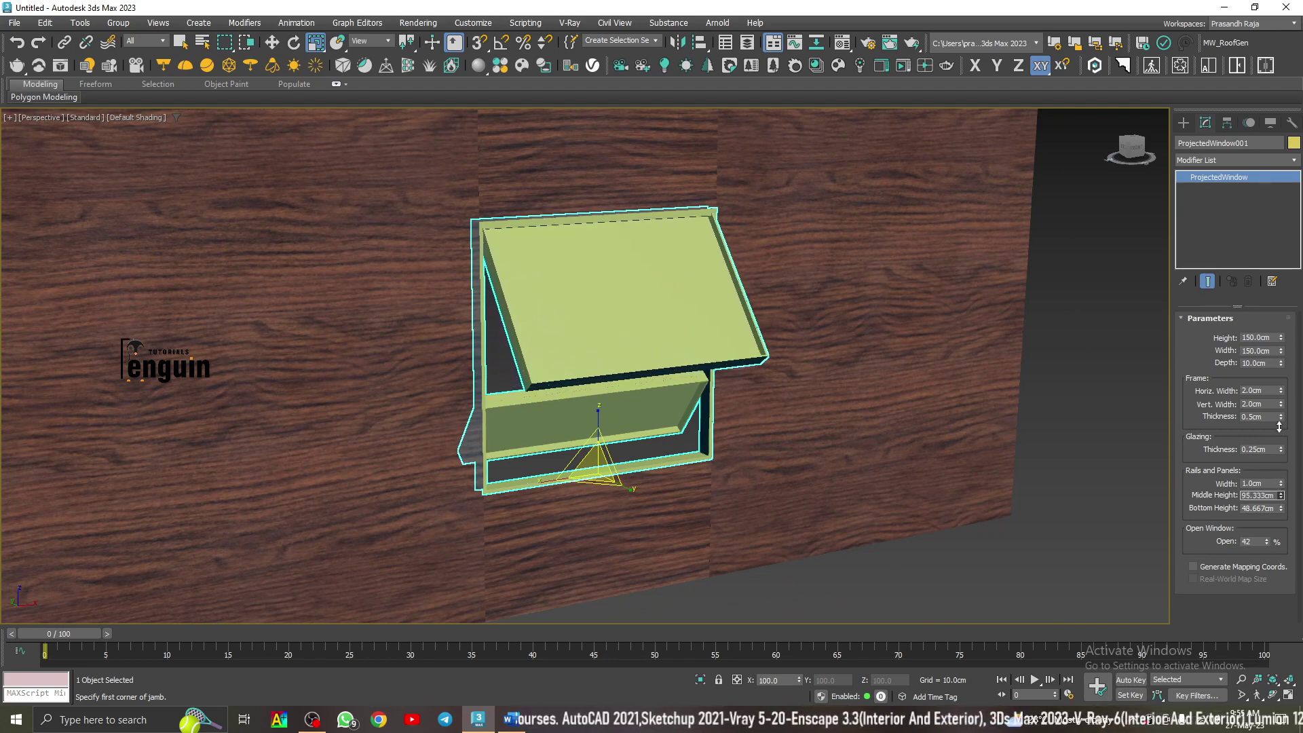
{"action": "middle_click_drag", "start_coordinate": [665, 406], "coordinate": [666, 384], "text": "alt"}
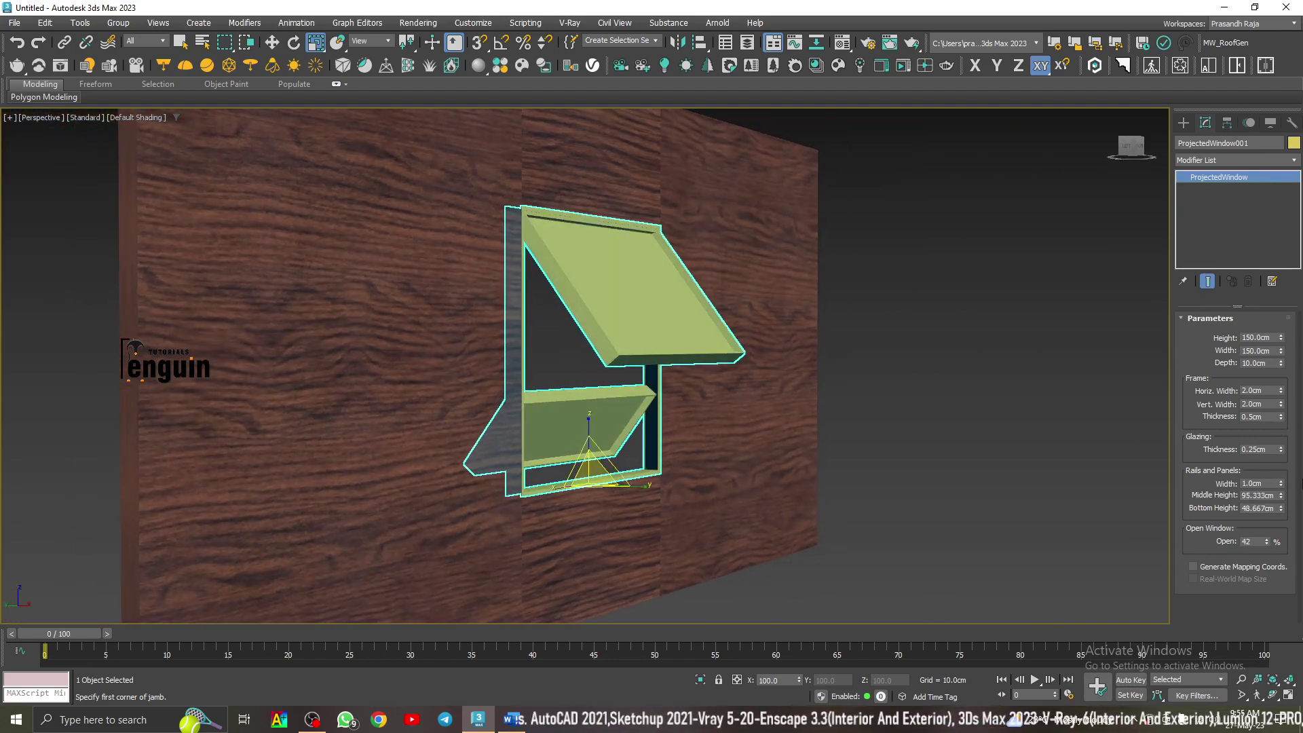
{"action": "left_click", "coordinate": [1280, 510]}
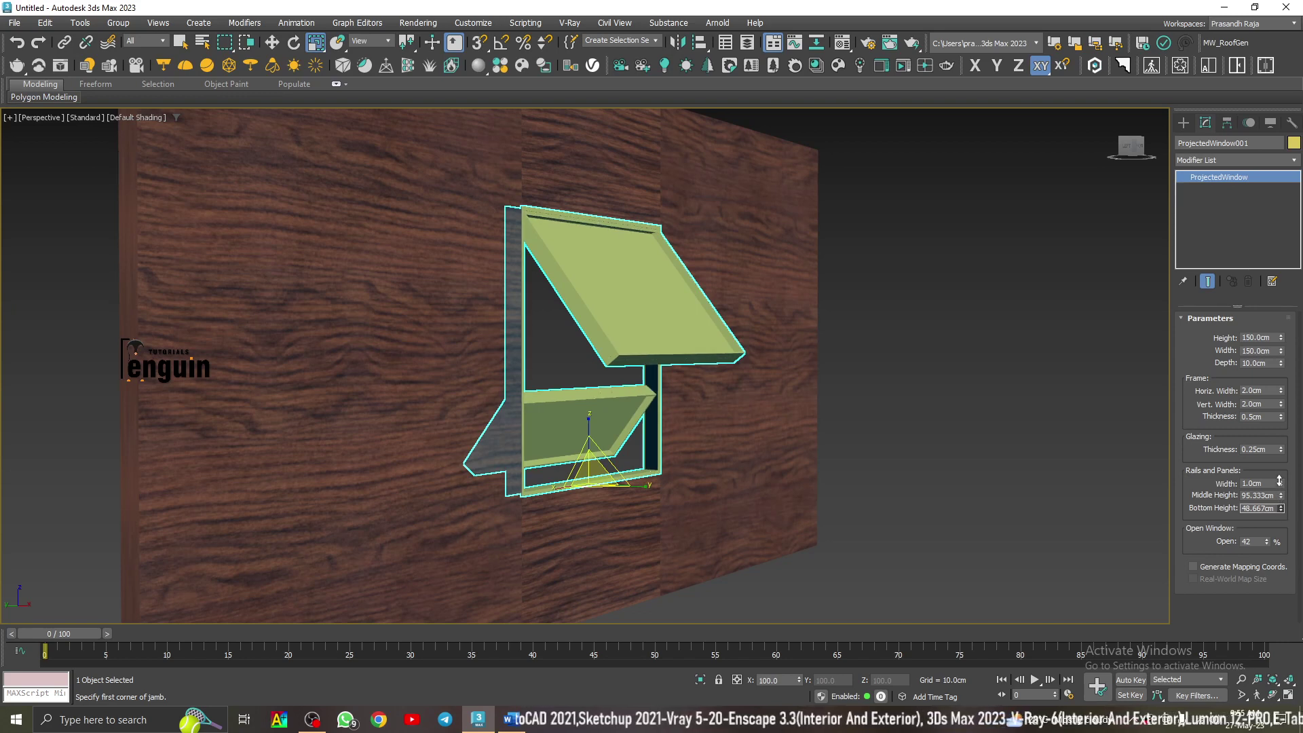
{"action": "left_click_drag", "start_coordinate": [1280, 515], "coordinate": [1281, 508]}
{"action": "middle_click_drag", "start_coordinate": [652, 407], "coordinate": [700, 355], "text": "alt"}
Delete the projected window from the wall opening and start a sliding window
{"action": "key", "text": "ctrl+d"}
{"action": "key", "text": "ctrl+z"}
{"action": "key", "text": "Delete"}
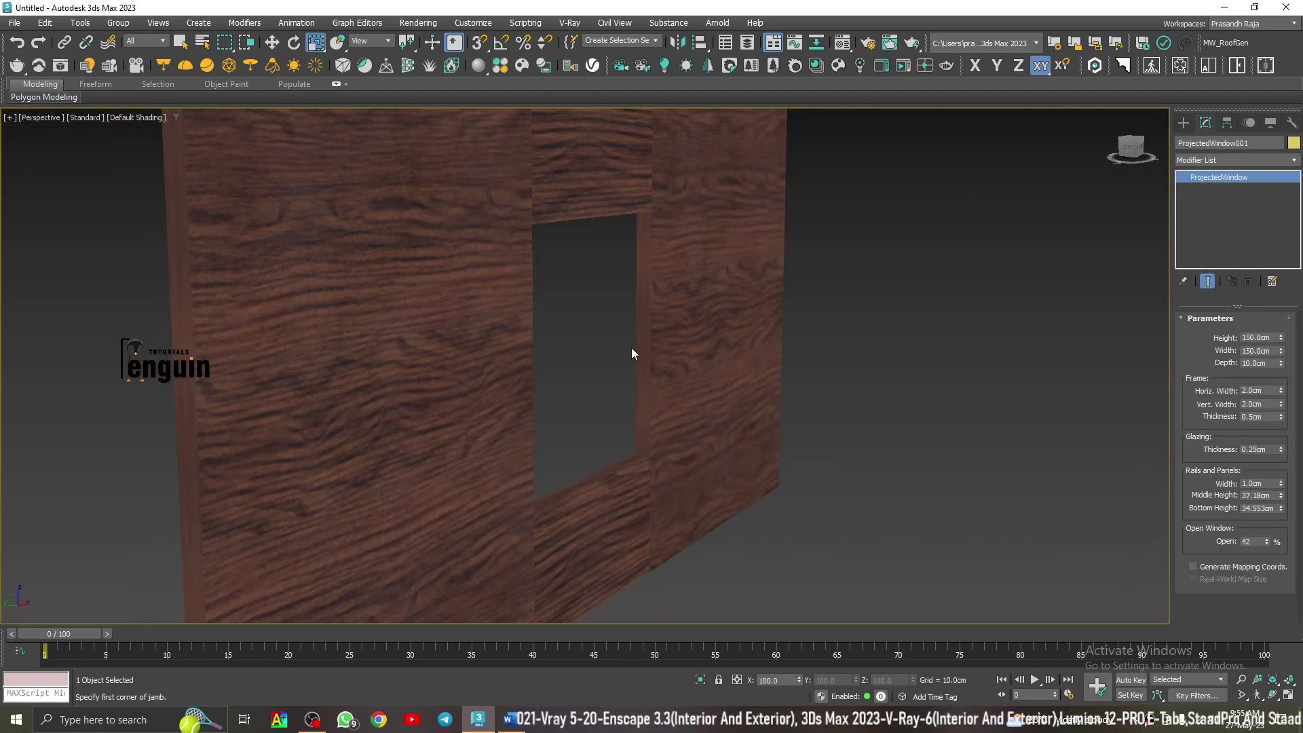
{"action": "left_click", "coordinate": [1183, 122]}
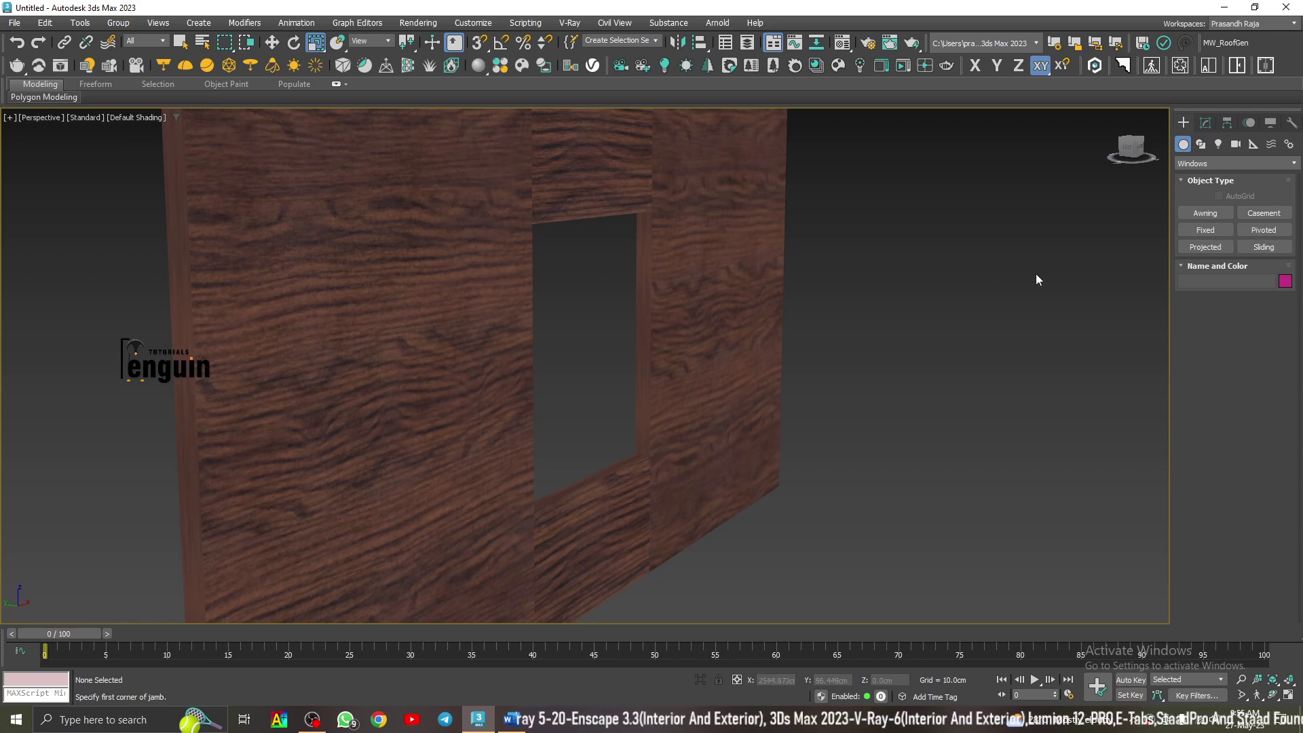
{"action": "scroll", "coordinate": [944, 284], "scroll_direction": "down", "scroll_amount": 5}
{"action": "scroll", "coordinate": [548, 429], "scroll_direction": "up", "scroll_amount": 3}
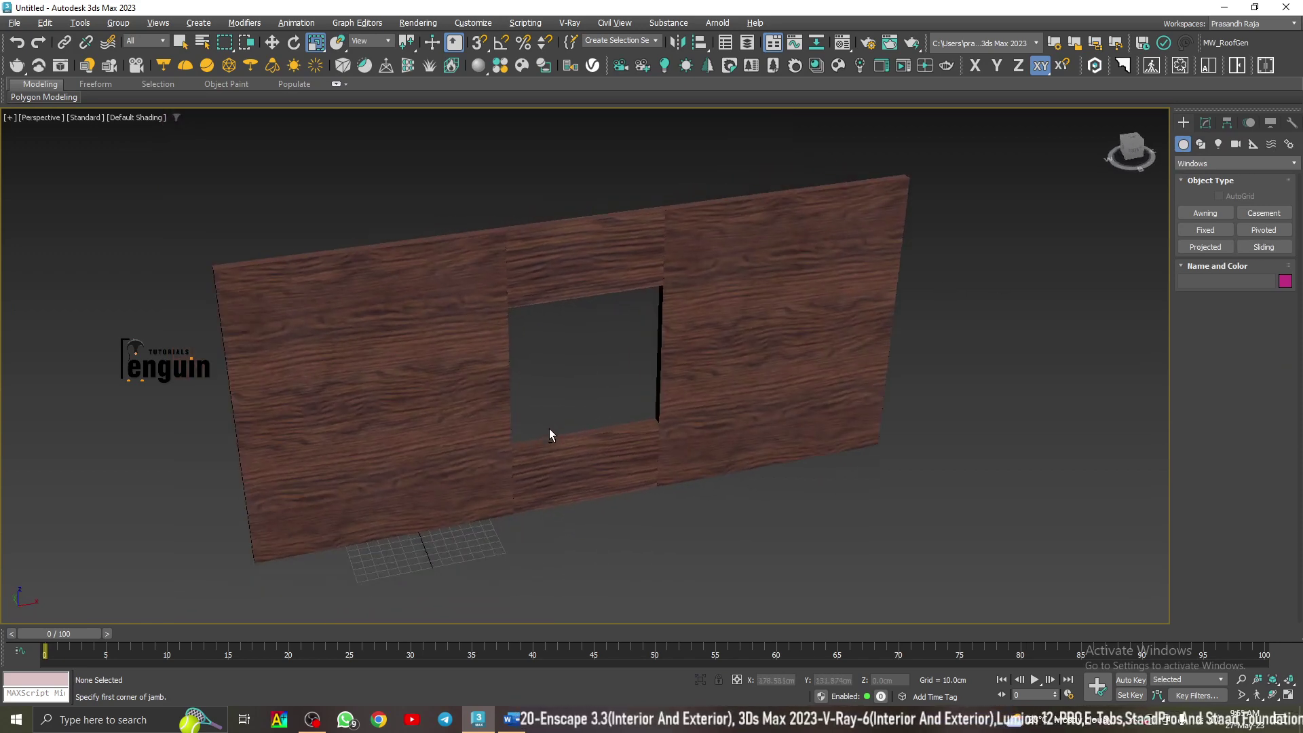
{"action": "middle_click_drag", "start_coordinate": [548, 429], "coordinate": [520, 433], "text": "alt"}
{"action": "scroll", "coordinate": [579, 409], "scroll_direction": "up", "scroll_amount": 3}
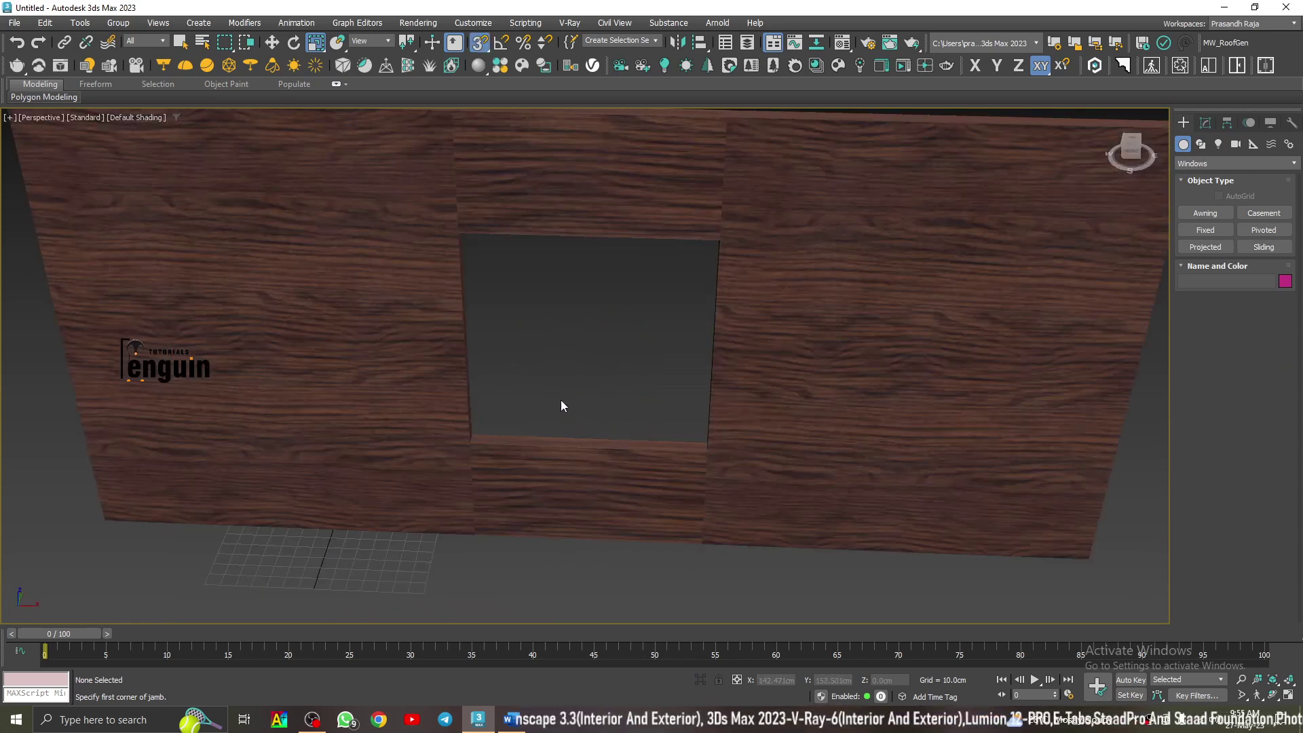
{"action": "left_click", "coordinate": [1263, 247]}
{"action": "middle_click_drag", "start_coordinate": [508, 378], "coordinate": [519, 403], "text": "alt"}
{"action": "scroll", "coordinate": [519, 402], "scroll_direction": "up", "scroll_amount": 3}
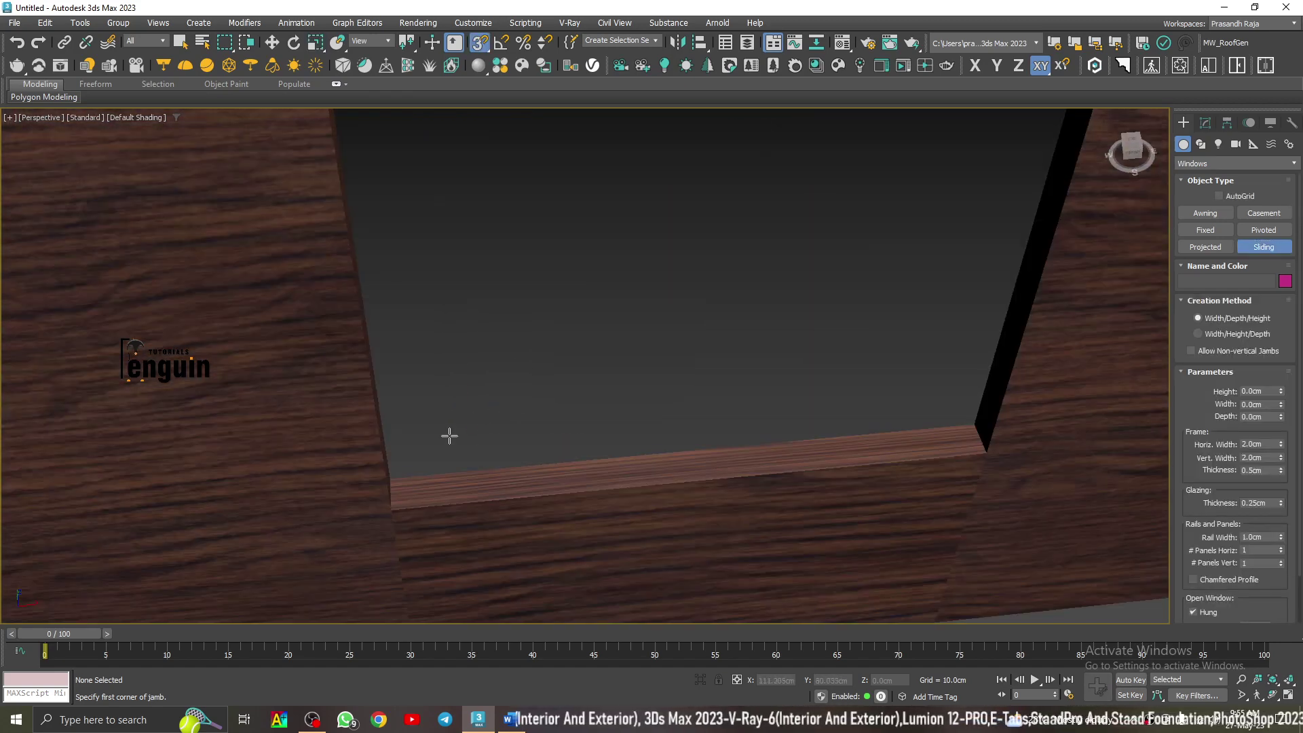
{"action": "key", "text": "s"}
{"action": "left_click_drag", "start_coordinate": [390, 475], "coordinate": [977, 425]}
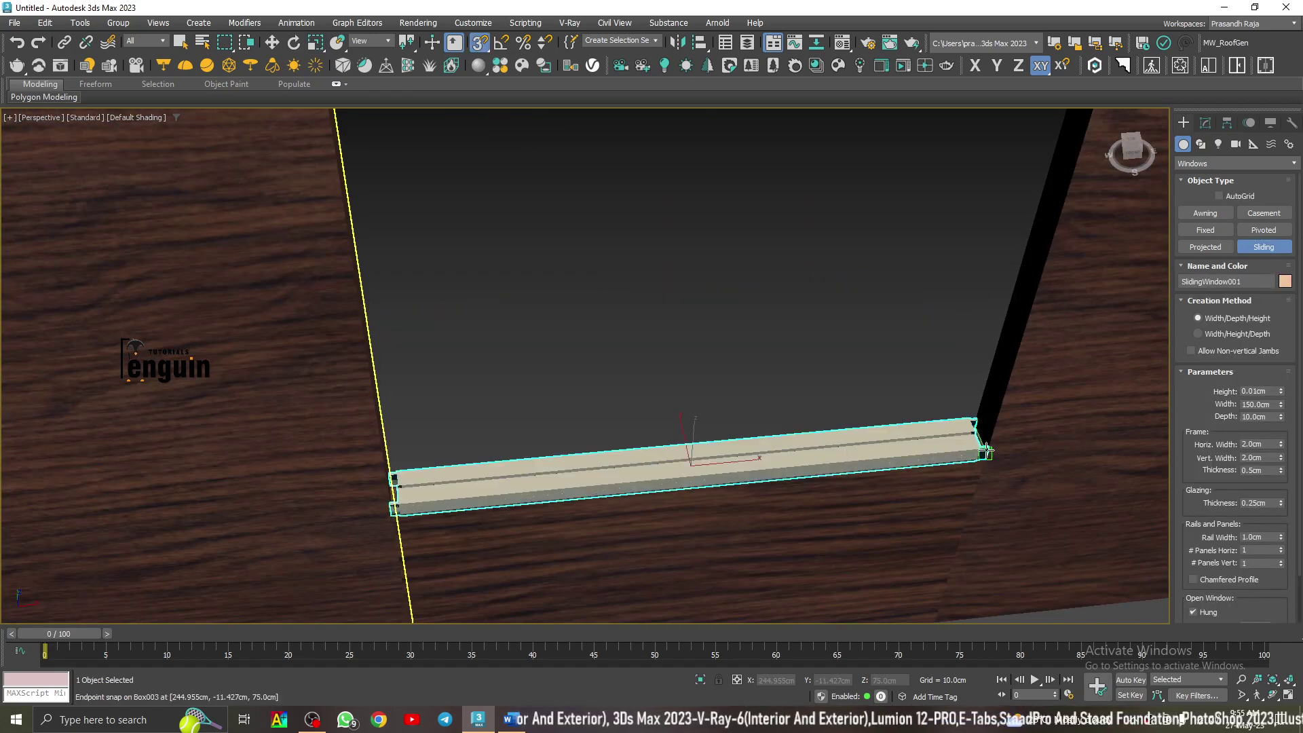
{"action": "scroll", "coordinate": [985, 453], "scroll_direction": "down", "scroll_amount": 4}
{"action": "left_click", "coordinate": [1015, 343]}
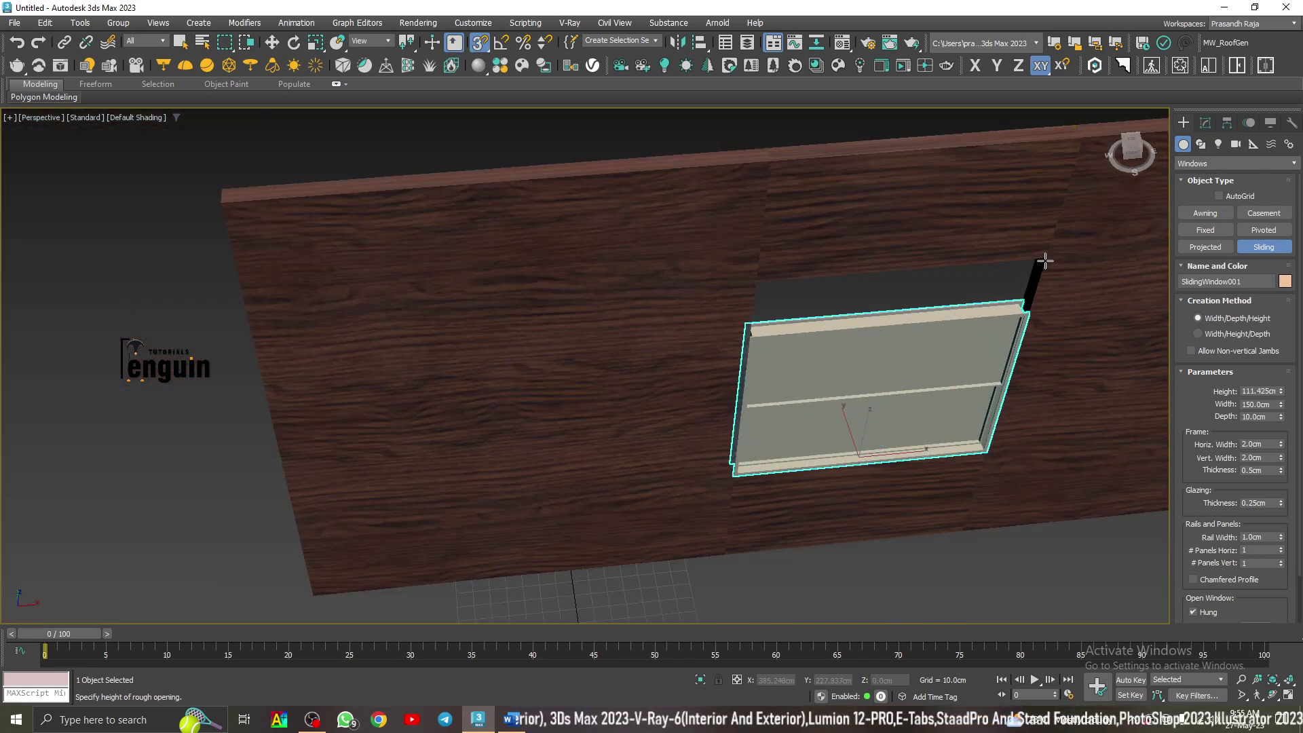
{"action": "right_click", "coordinate": [1043, 261]}
Create a sliding window snapped to the opening's corners, 150 cm wide, 10 cm deep and 150 cm high
{"action": "middle_click_drag", "start_coordinate": [833, 421], "coordinate": [792, 430], "text": "alt"}
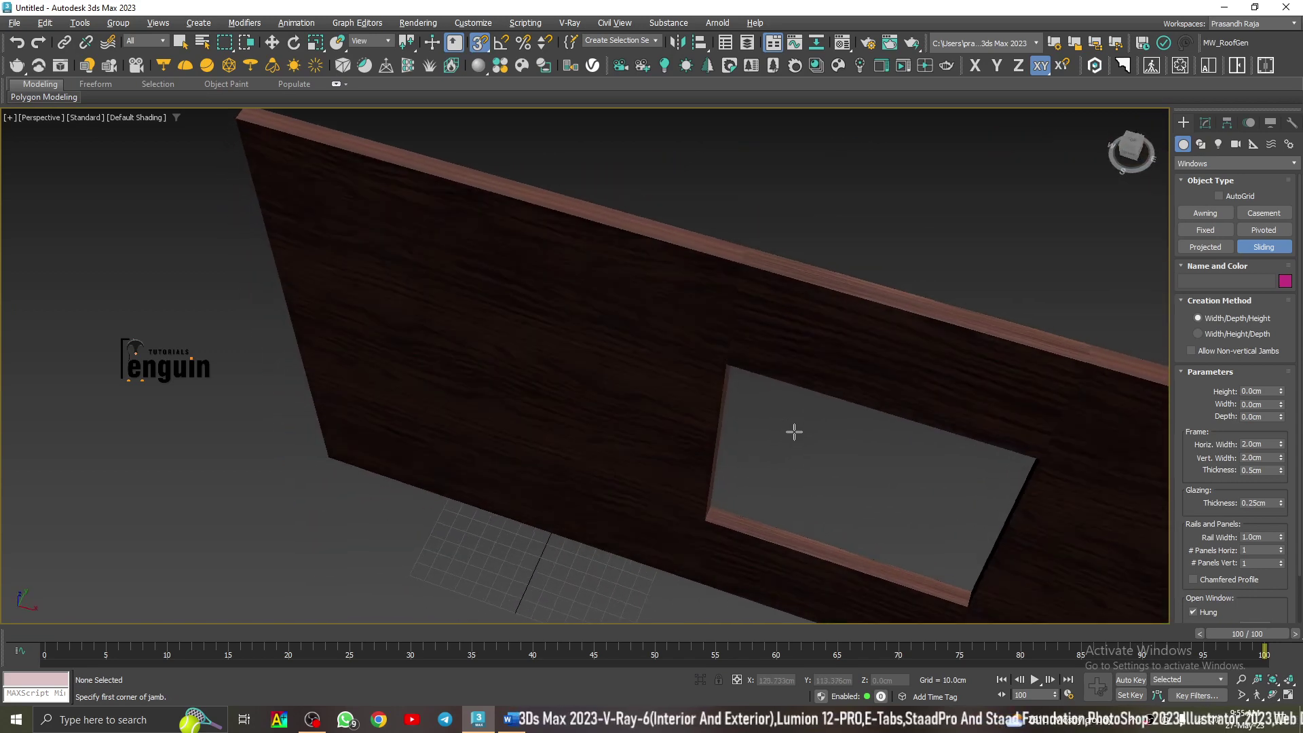
{"action": "left_click_drag", "start_coordinate": [710, 509], "coordinate": [969, 592]}
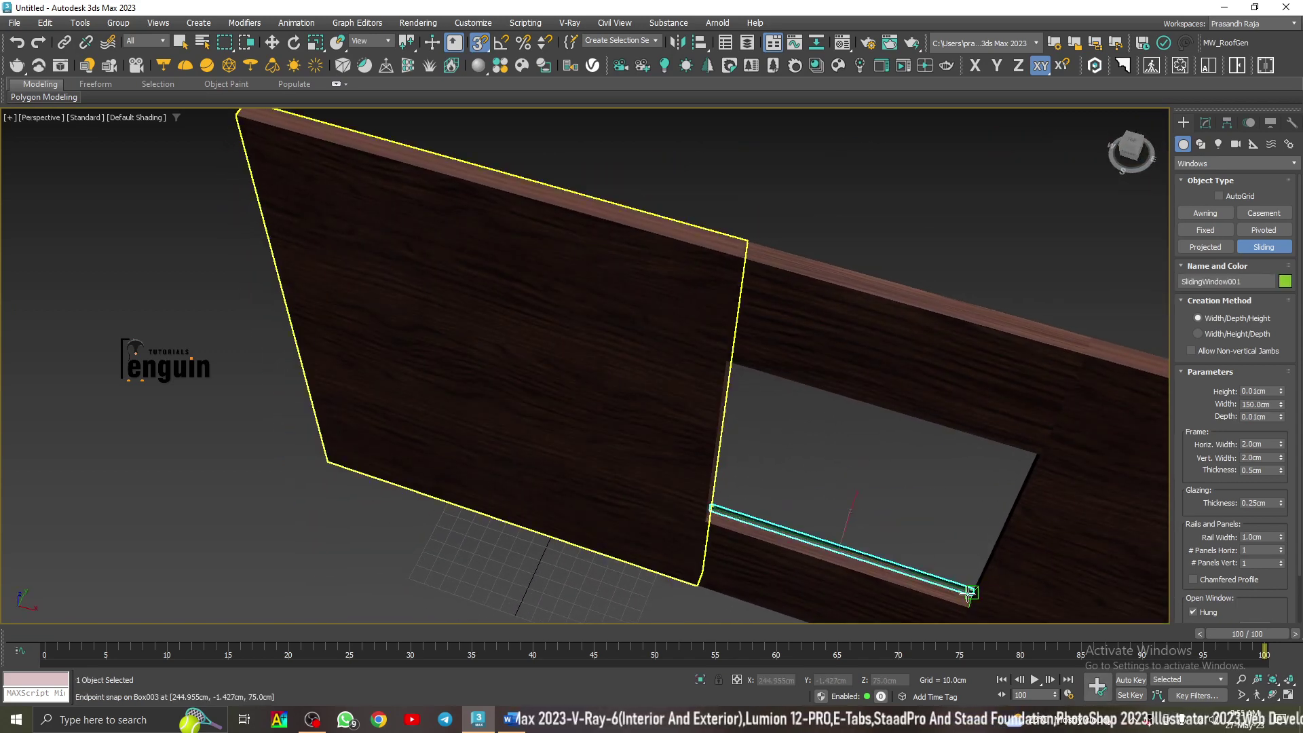
{"action": "left_click", "coordinate": [972, 599]}
{"action": "left_click", "coordinate": [1035, 455]}
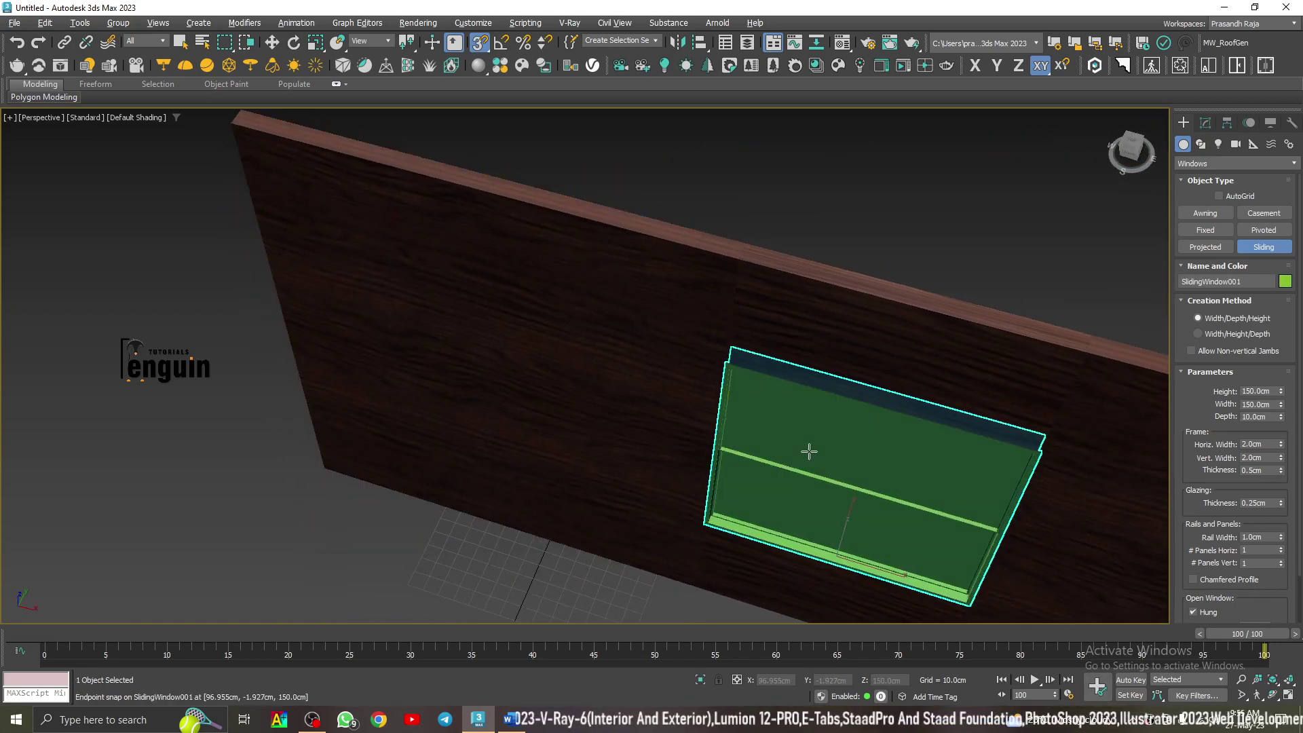
{"action": "middle_click_drag", "start_coordinate": [889, 451], "coordinate": [877, 412], "text": "alt"}
{"action": "key", "text": "r"}
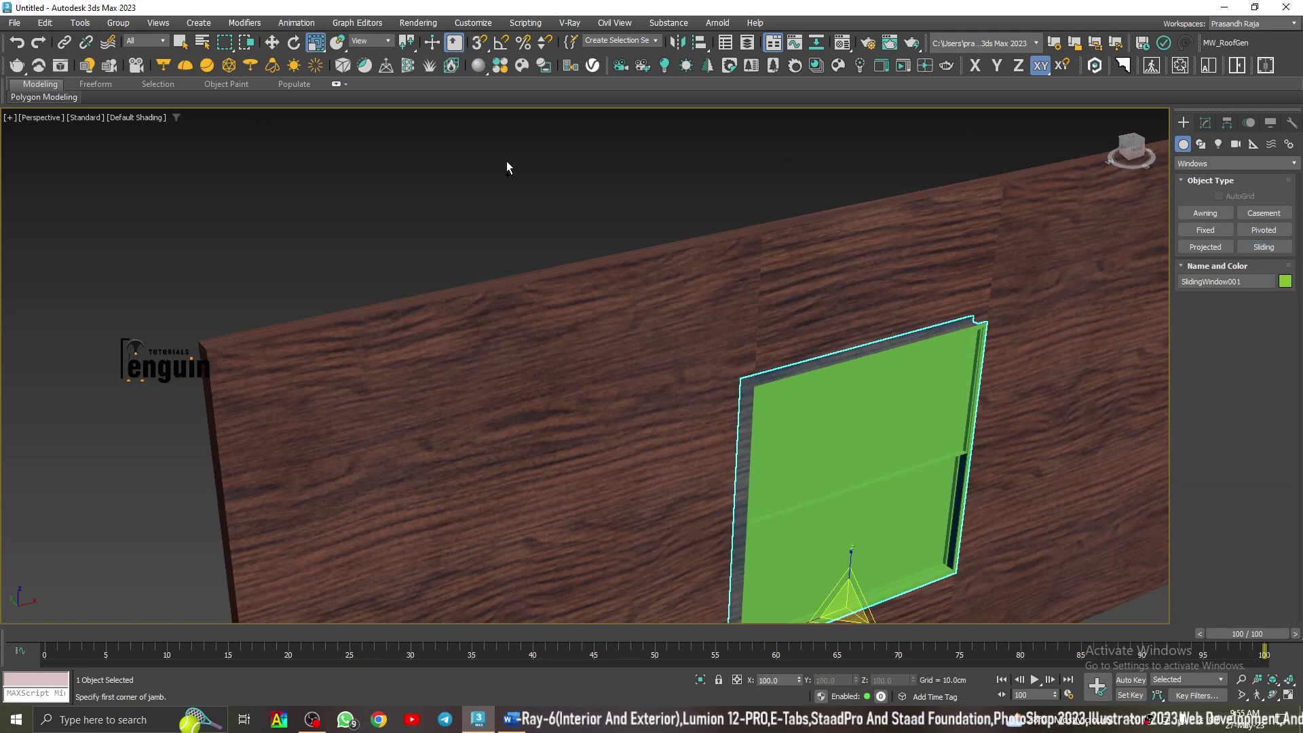
Divide the sliding window into 2 horizontal and 2 vertical panels and open it 51%
{"action": "scroll", "coordinate": [507, 161], "scroll_direction": "down", "scroll_amount": 5}
{"action": "left_click", "coordinate": [1205, 122]}
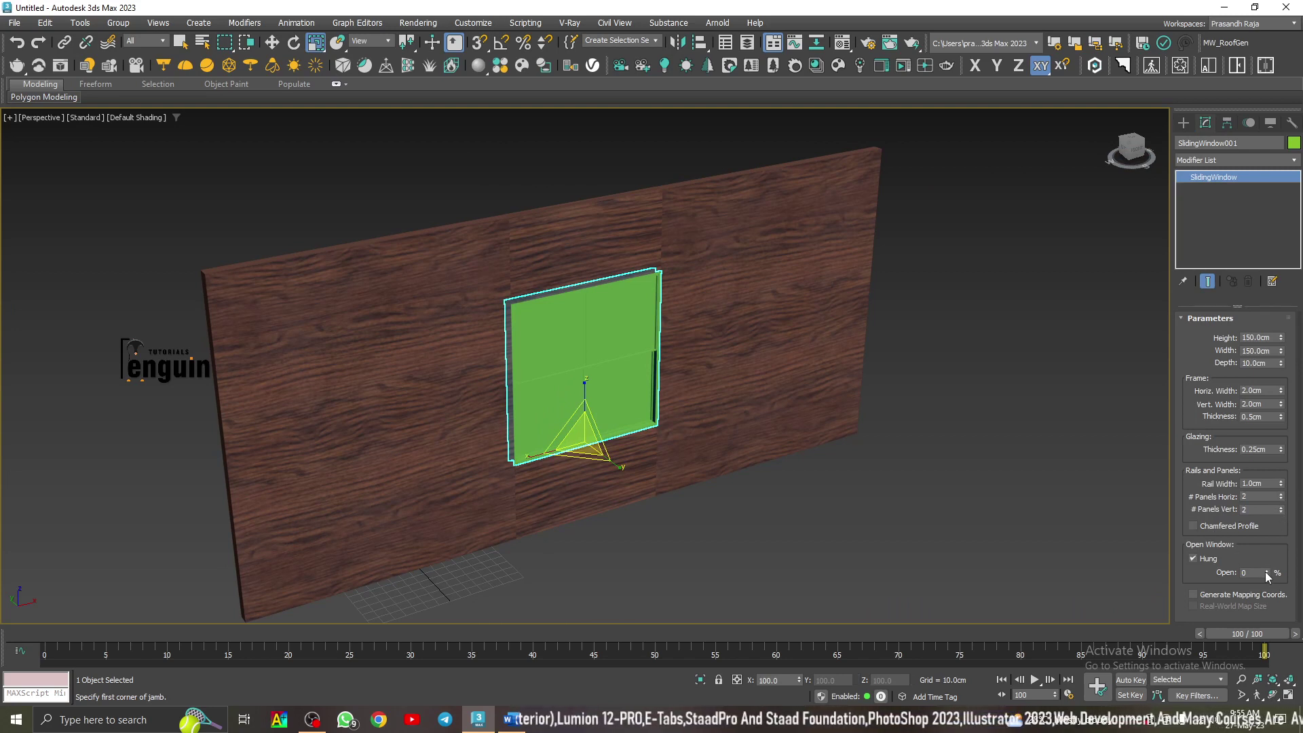
{"action": "left_click_drag", "start_coordinate": [1266, 575], "coordinate": [1263, 536]}
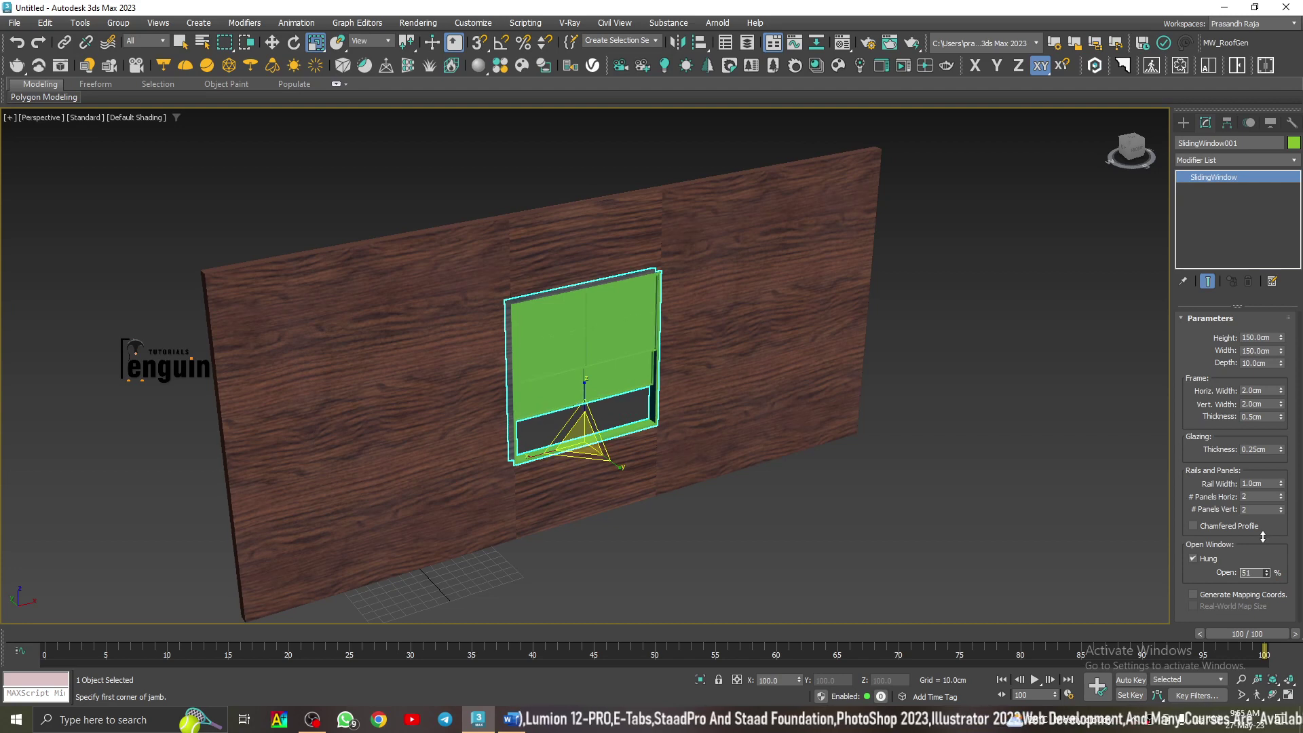
Turn the sliding window's Hung option off and back on to compare sideways and vertical sliding
{"action": "left_click", "coordinate": [1199, 556]}
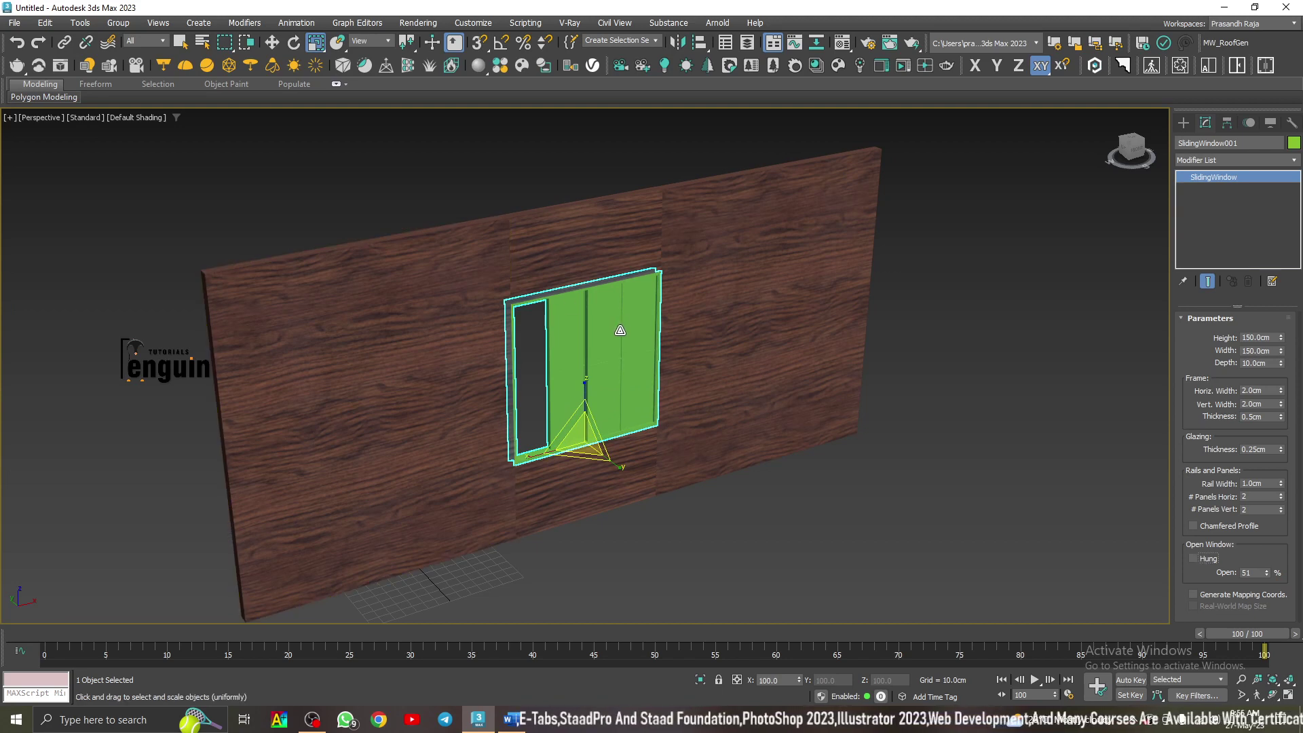
{"action": "left_click", "coordinate": [1194, 559]}
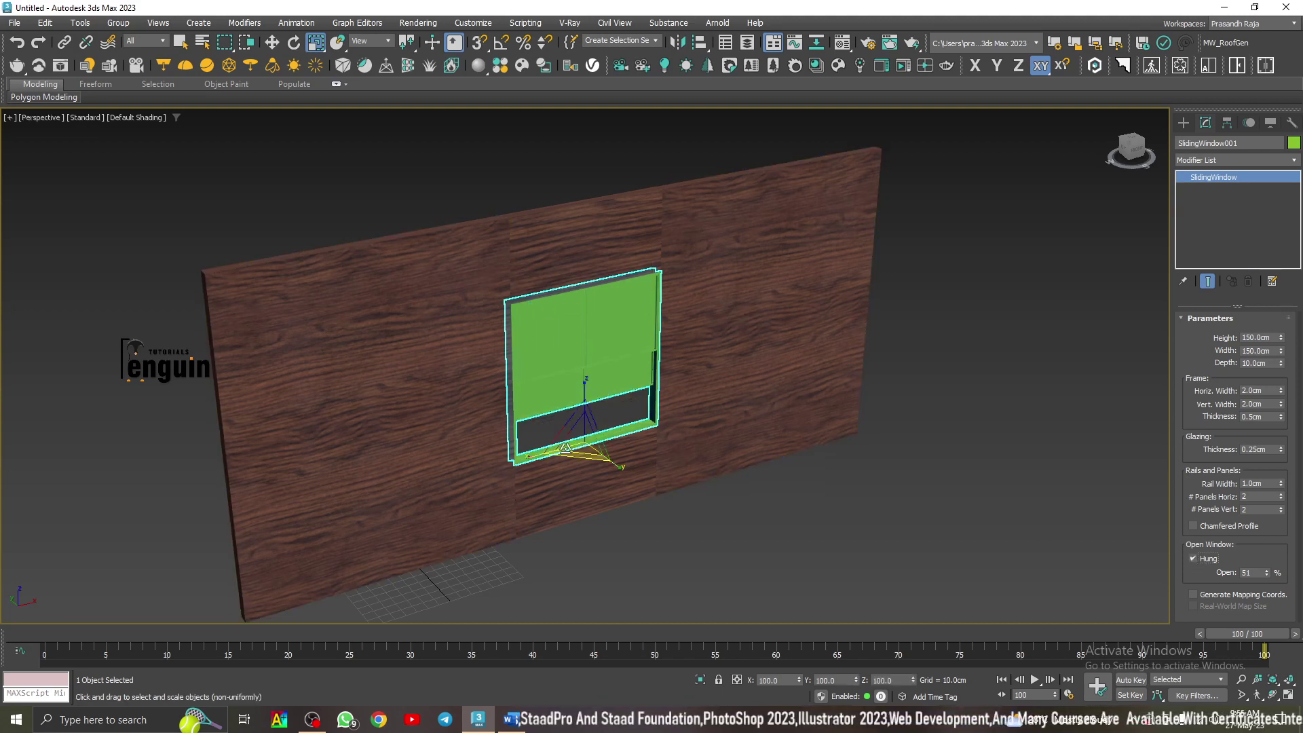
Turn off the sliding window's Hung option so it slides sideways, and set its opening to 7%
{"action": "left_click", "coordinate": [1201, 560]}
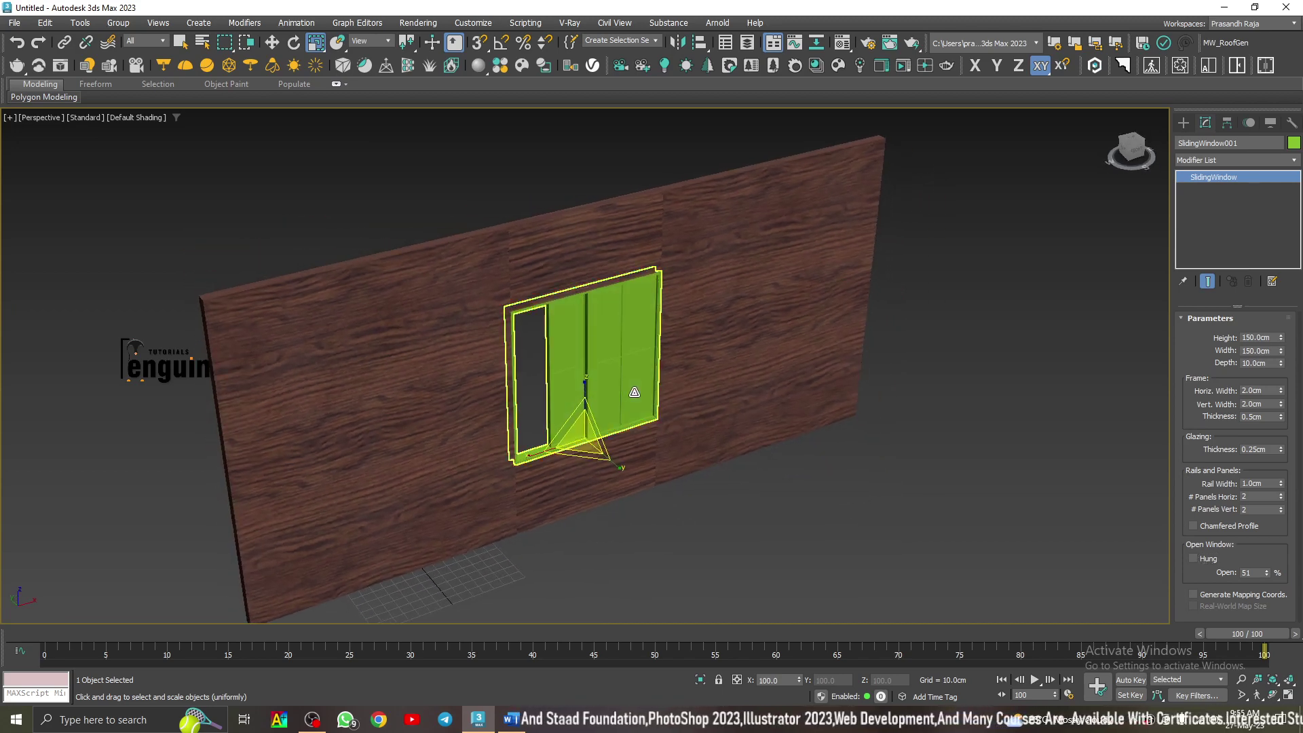
{"action": "left_click_drag", "start_coordinate": [1274, 571], "coordinate": [1258, 508]}
{"action": "left_click_drag", "start_coordinate": [1263, 554], "coordinate": [1264, 576]}
Enable the chamfered profile for the sliding window's rails and panels
{"action": "scroll", "coordinate": [605, 367], "scroll_direction": "up", "scroll_amount": 3}
{"action": "scroll", "coordinate": [597, 360], "scroll_direction": "up", "scroll_amount": 3}
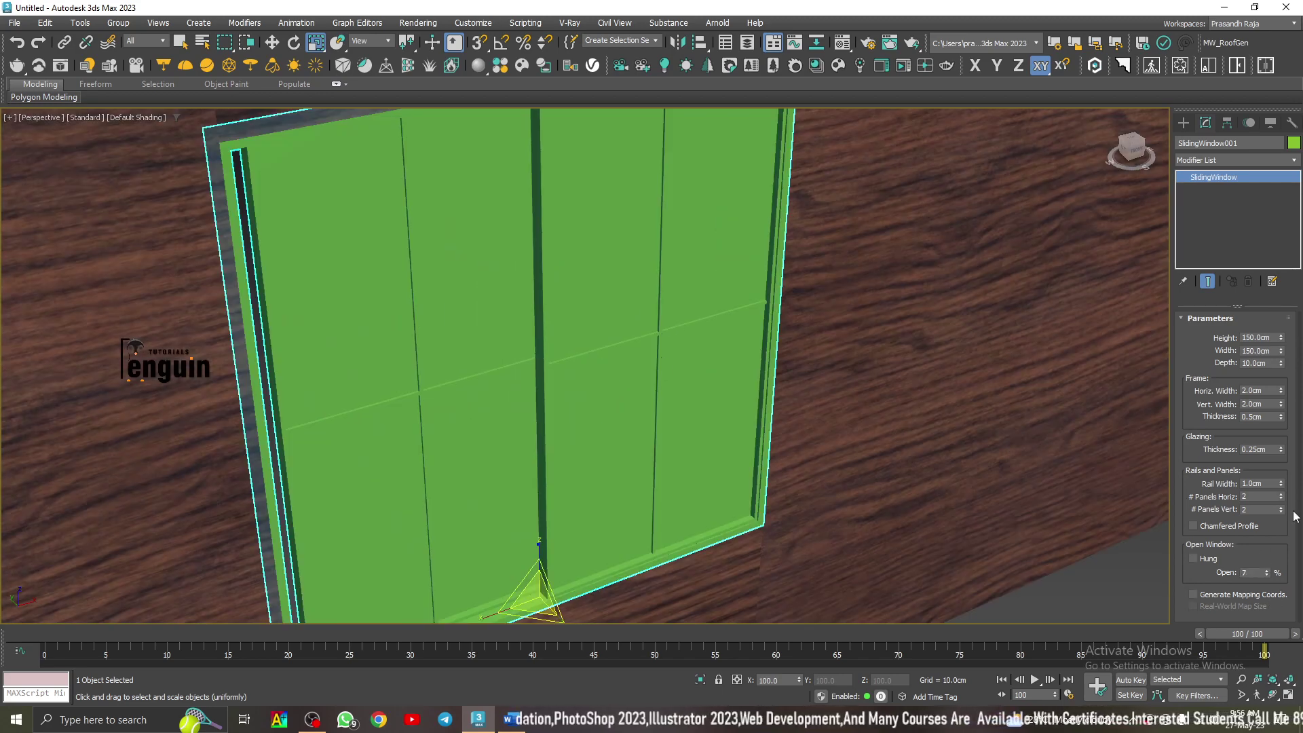
{"action": "left_click", "coordinate": [1193, 526]}
{"action": "scroll", "coordinate": [650, 384], "scroll_direction": "down", "scroll_amount": 5}
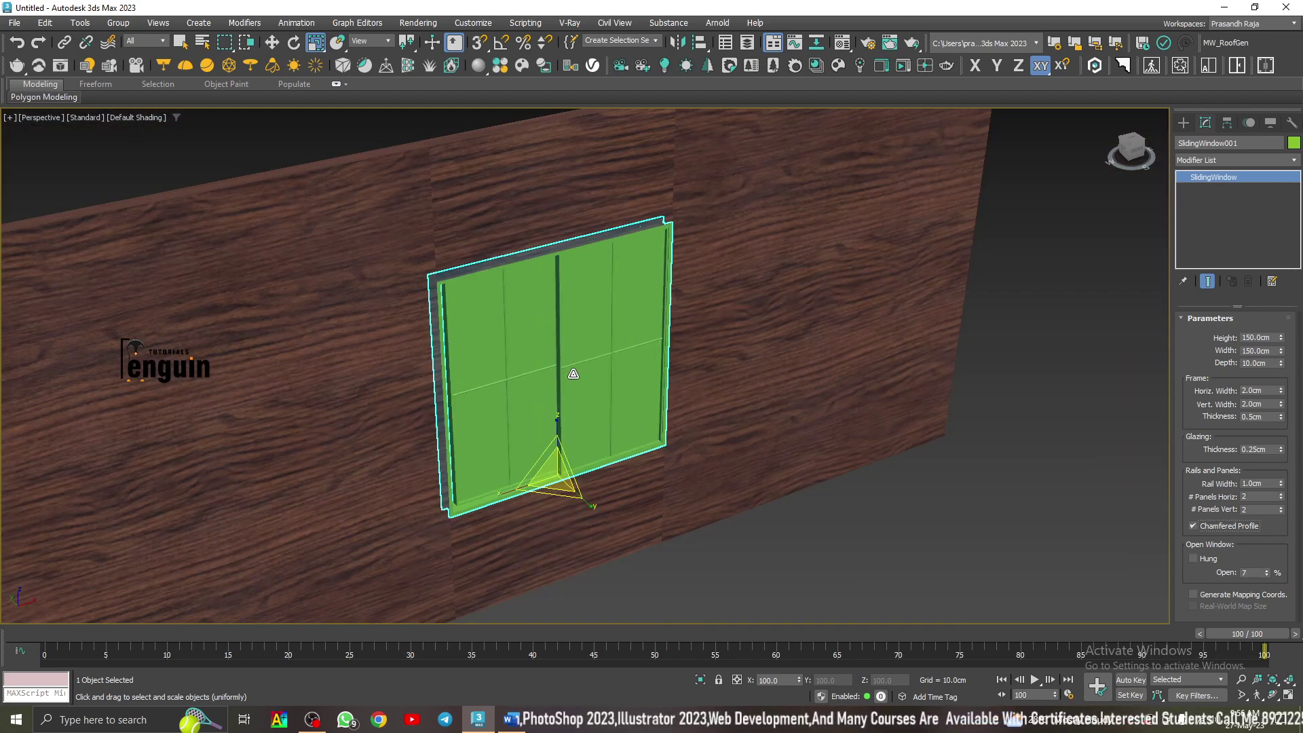
{"action": "left_click", "coordinate": [1119, 311]}
{"action": "left_click", "coordinate": [619, 344]}
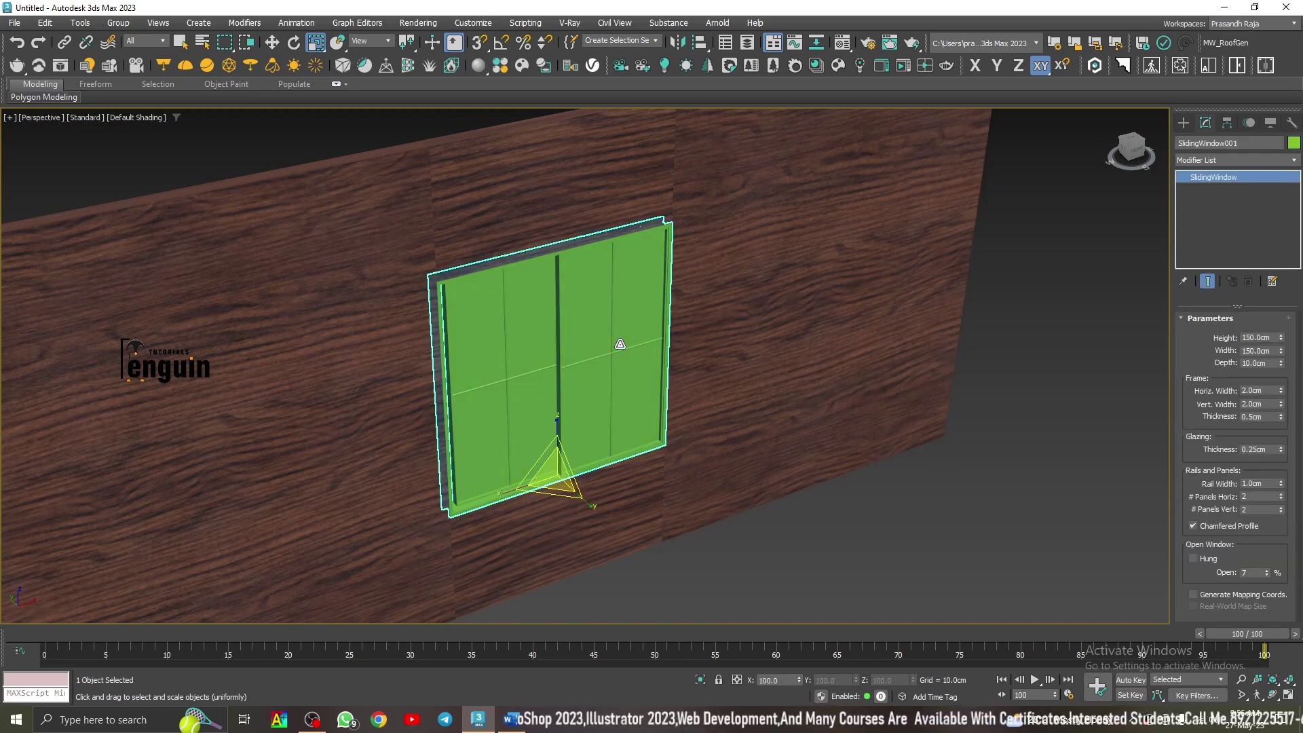
{"action": "scroll", "coordinate": [619, 343], "scroll_direction": "down", "scroll_amount": 3}
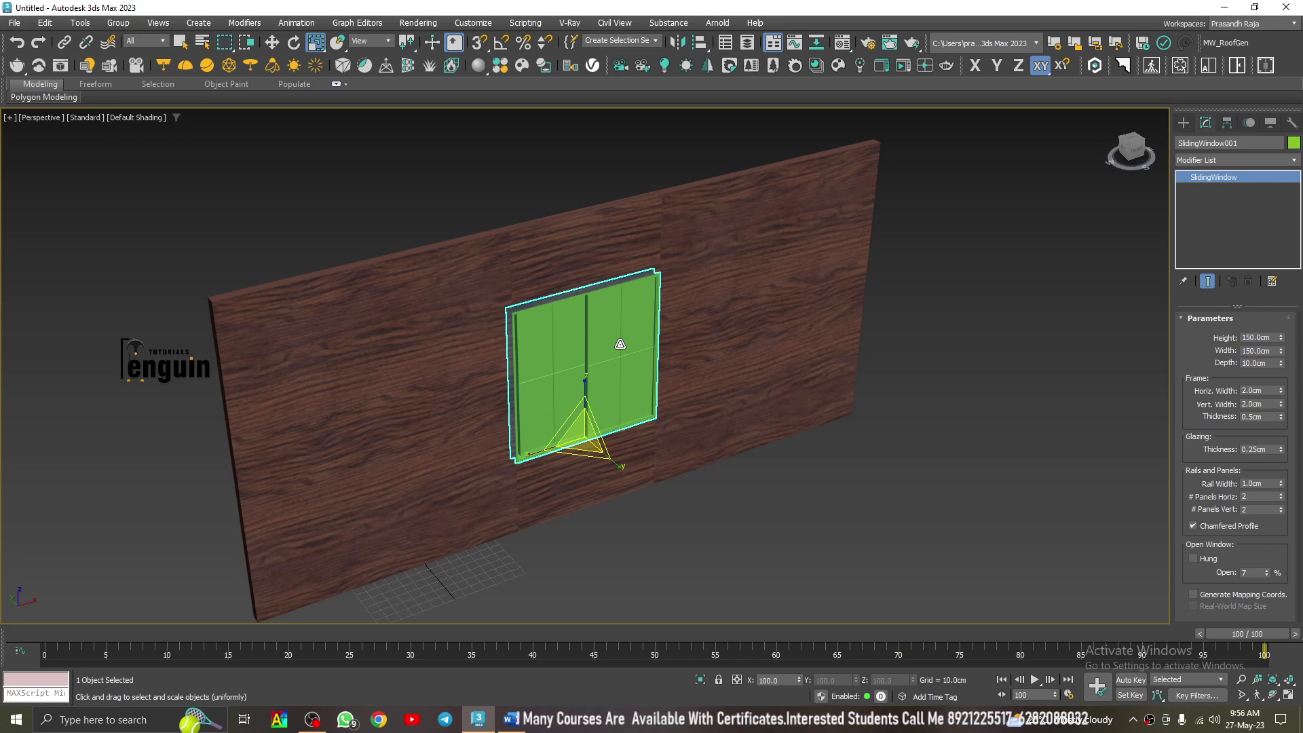
Examine the finished sliding window in the wall opening from the front, at an angle and close up
{"action": "left_click", "coordinate": [931, 294]}
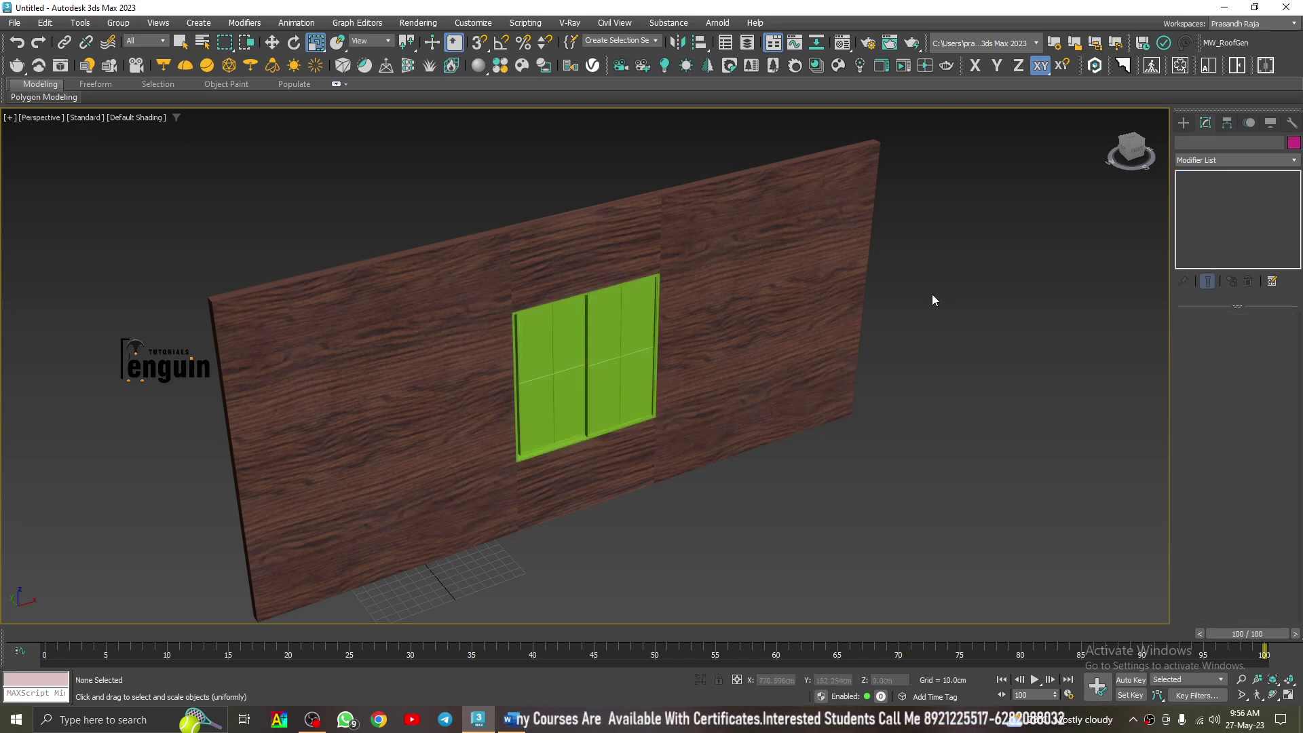
{"action": "left_click", "coordinate": [557, 352]}
{"action": "middle_click_drag", "start_coordinate": [557, 351], "coordinate": [721, 183], "text": "alt"}
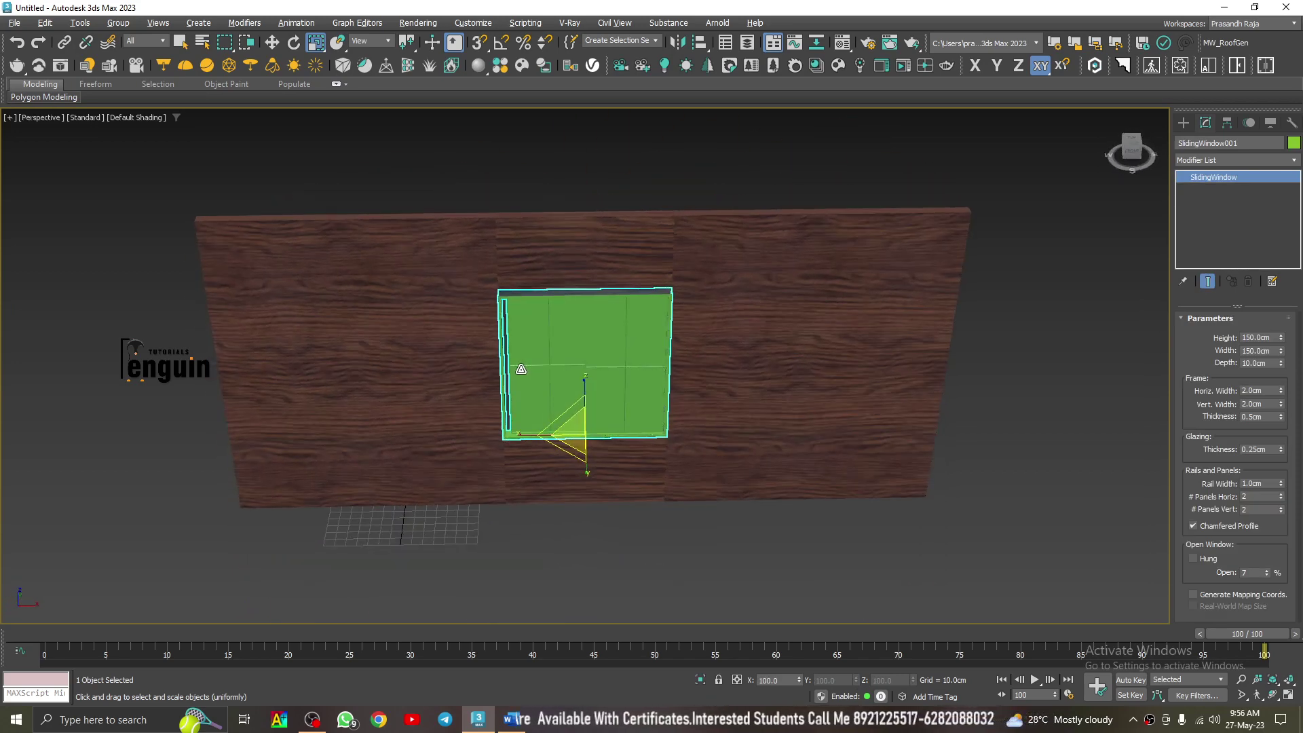
{"action": "left_click", "coordinate": [722, 186]}
{"action": "left_click", "coordinate": [1186, 122]}
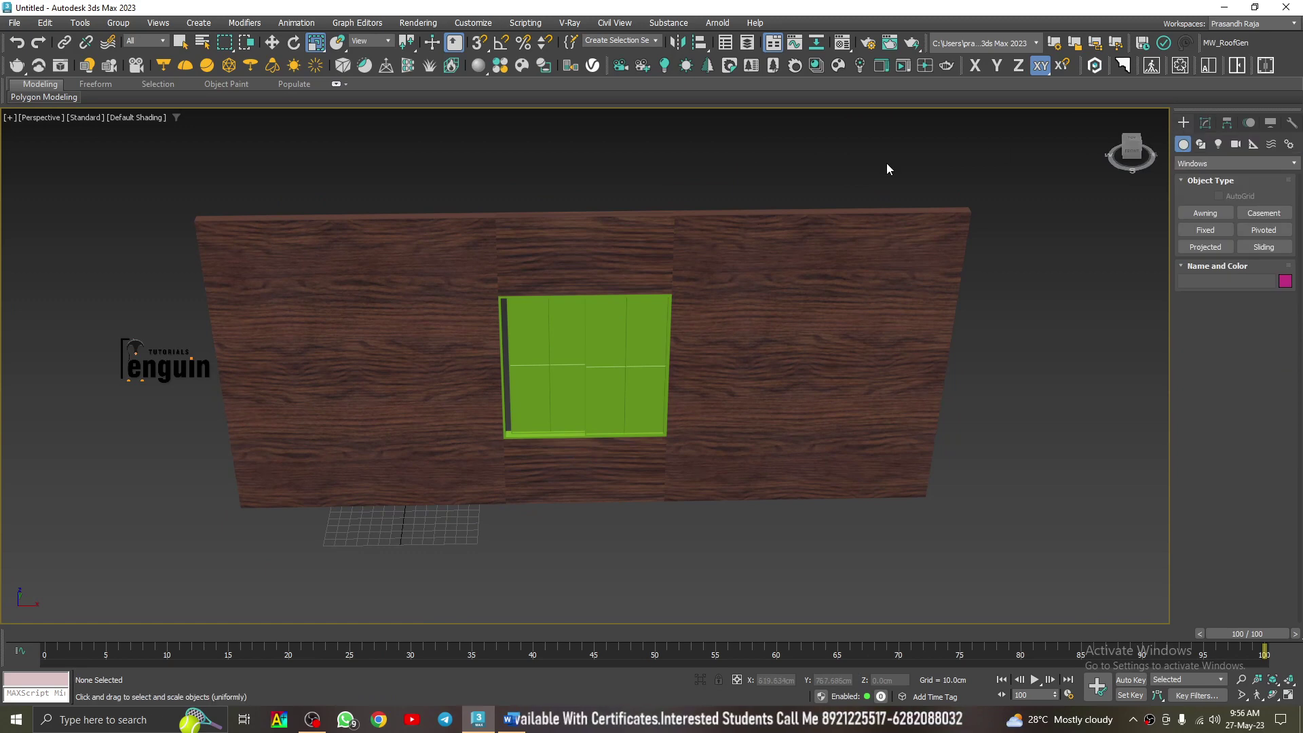
{"action": "left_click", "coordinate": [584, 397]}
{"action": "scroll", "coordinate": [593, 381], "scroll_direction": "up", "scroll_amount": 6}
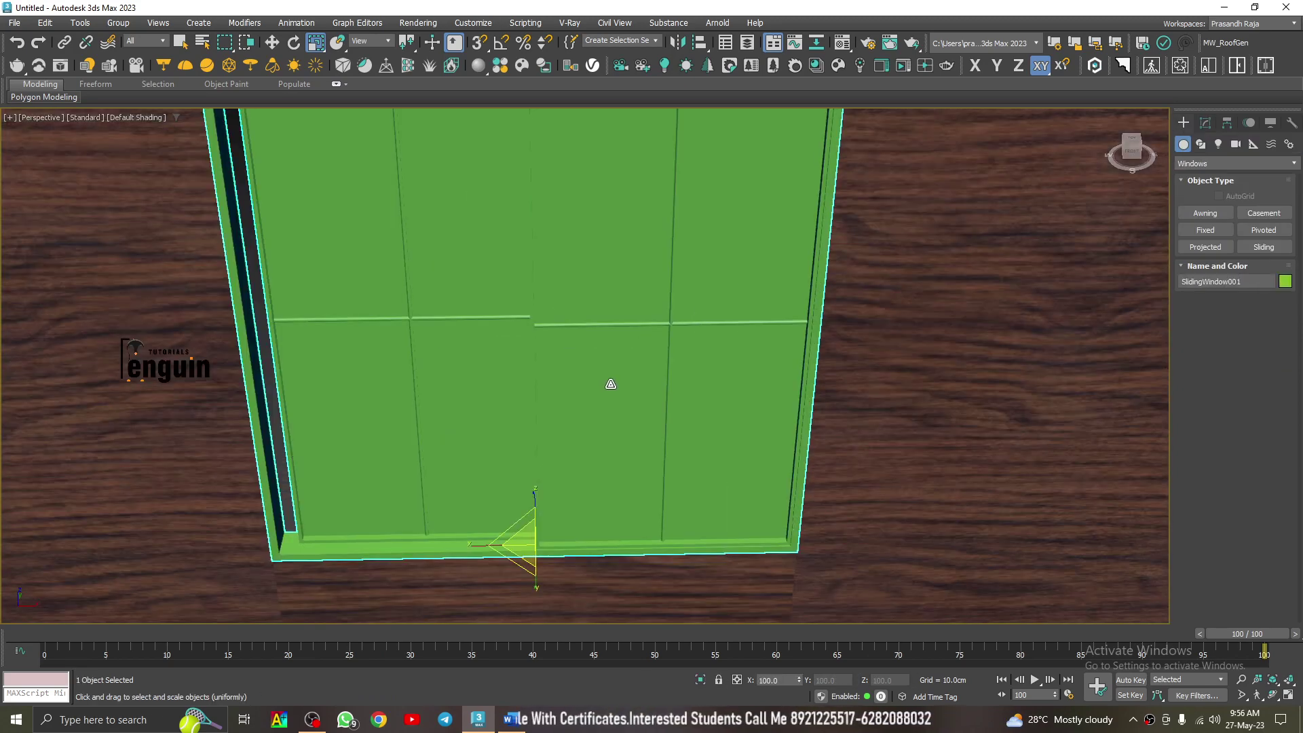
{"action": "scroll", "coordinate": [637, 383], "scroll_direction": "down", "scroll_amount": 8}
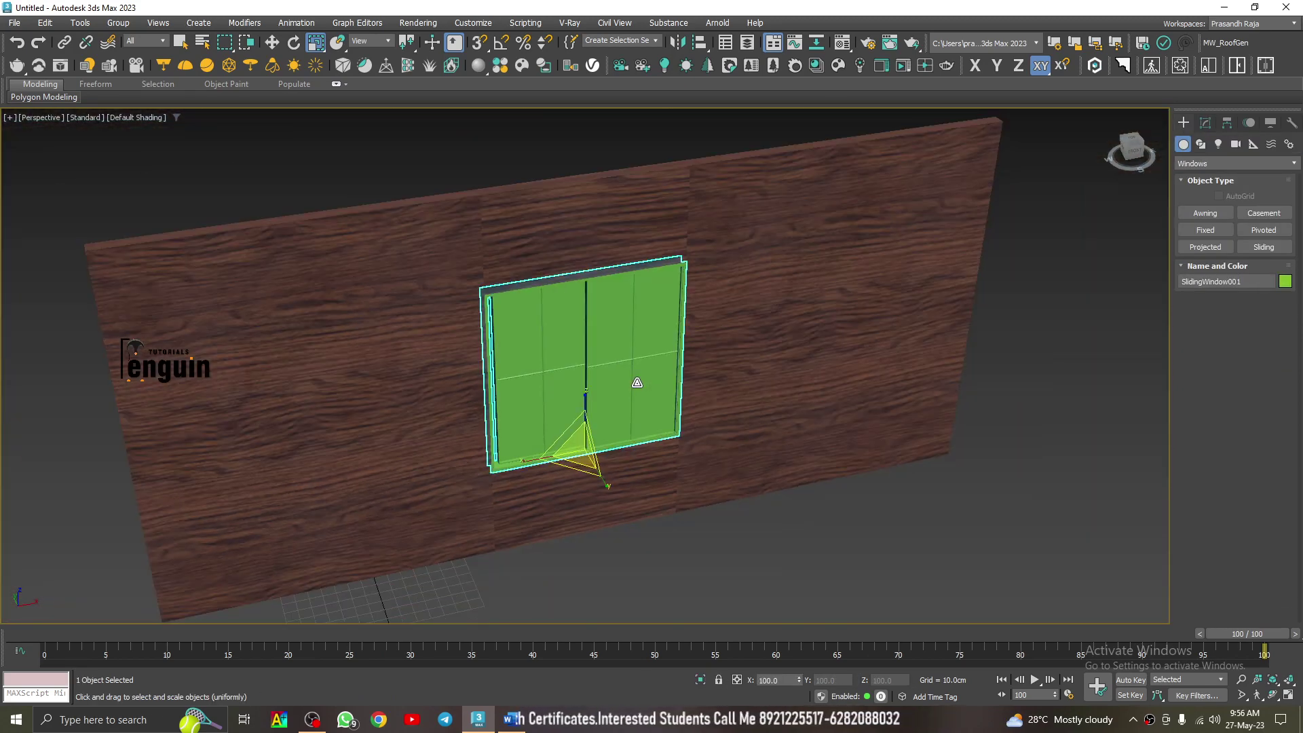
{"action": "scroll", "coordinate": [640, 383], "scroll_direction": "down", "scroll_amount": 2}
{"action": "left_click", "coordinate": [1075, 304]}
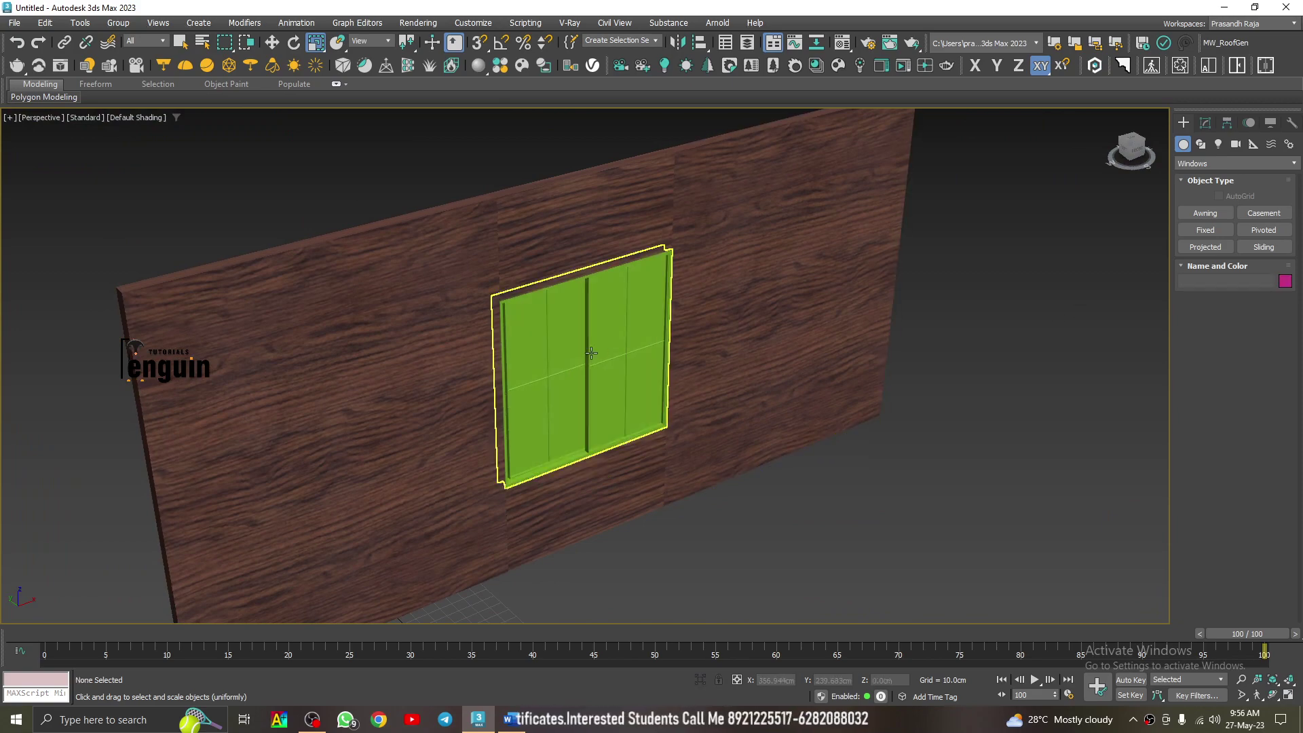